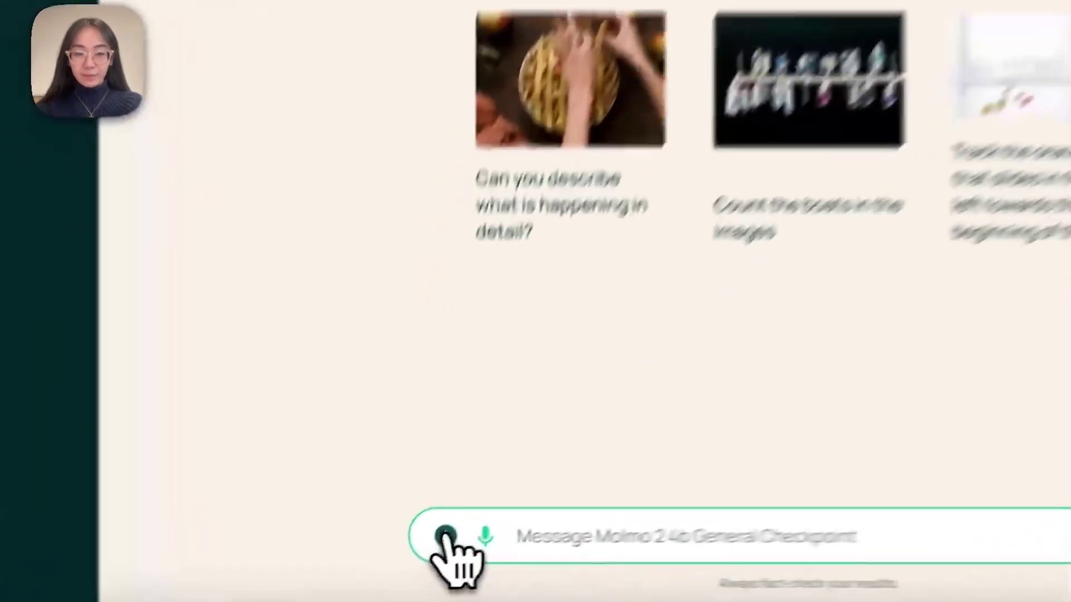
- Attach the Seattle skyline video seattle.mov to a new Molmo 2 4b message
{"action": "left_click", "coordinate": [402, 568]}
{"action": "left_click", "coordinate": [494, 482]}
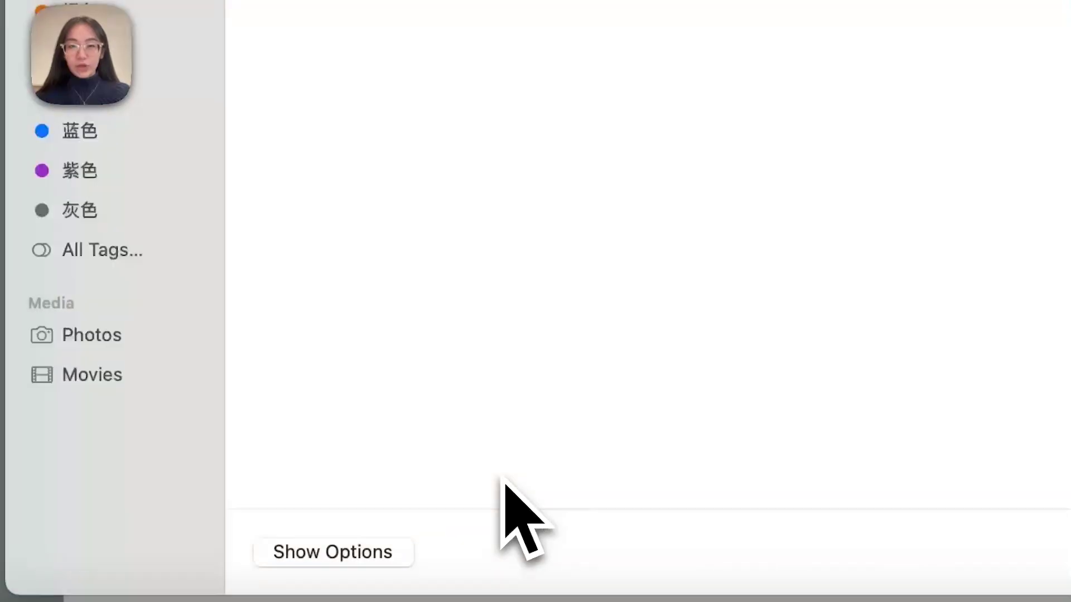
{"action": "left_click", "coordinate": [554, 114]}
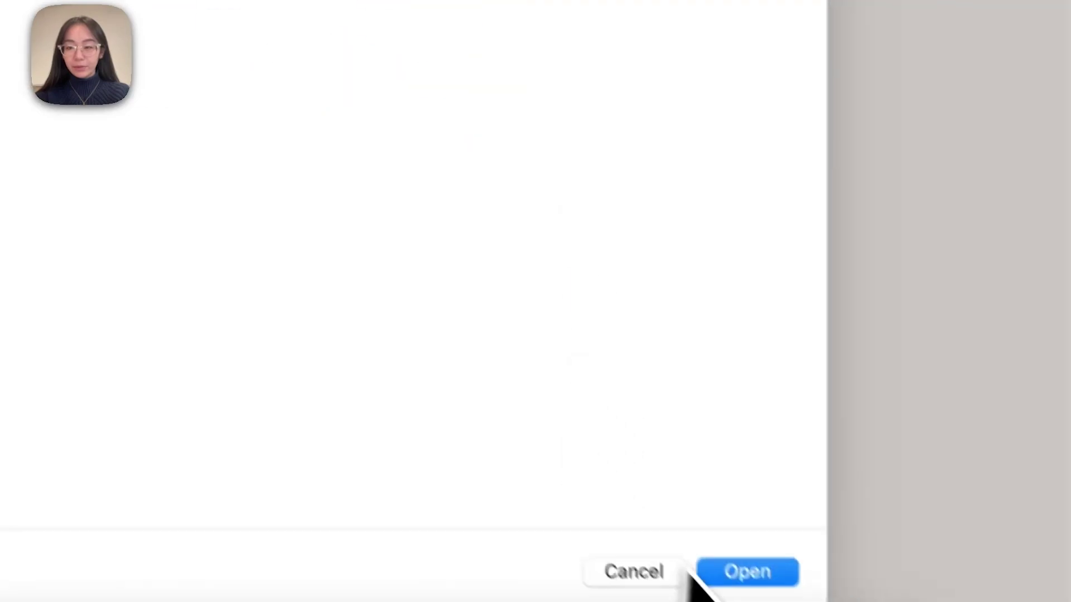
{"action": "left_click", "coordinate": [727, 555]}
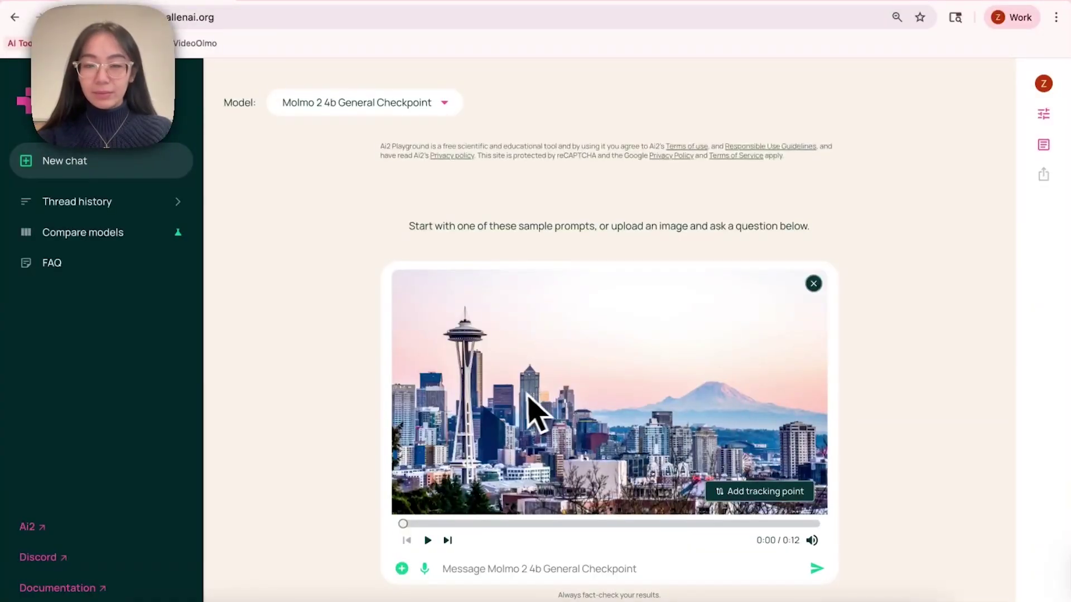
- Ask Molmo to 'point to mount rainier' about the attached video
{"action": "left_click", "coordinate": [589, 569]}
{"action": "type", "text": "po"}
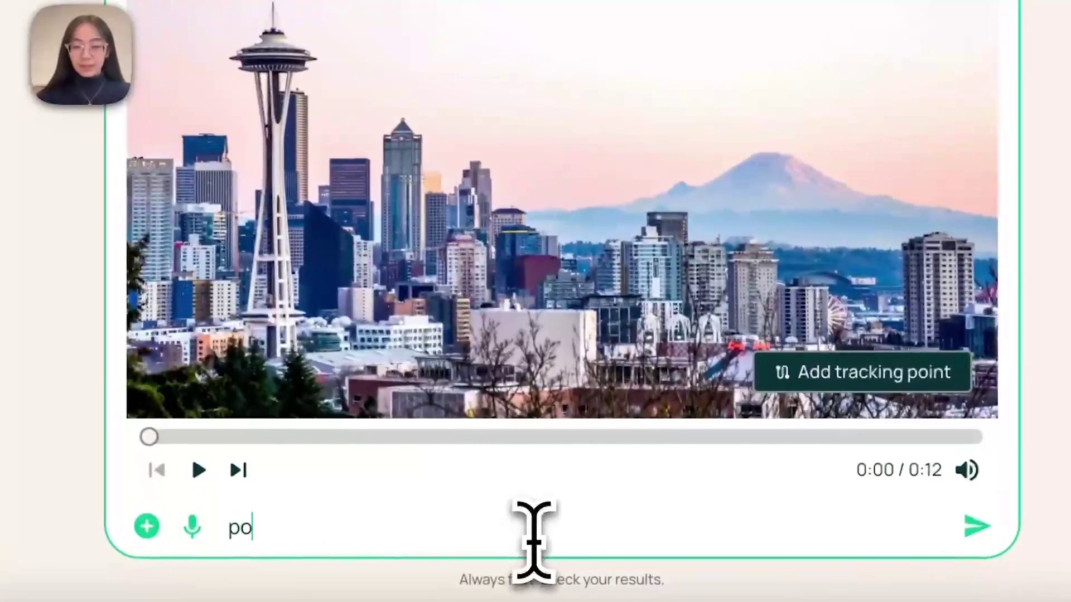
{"action": "type", "text": "int to mount r"}
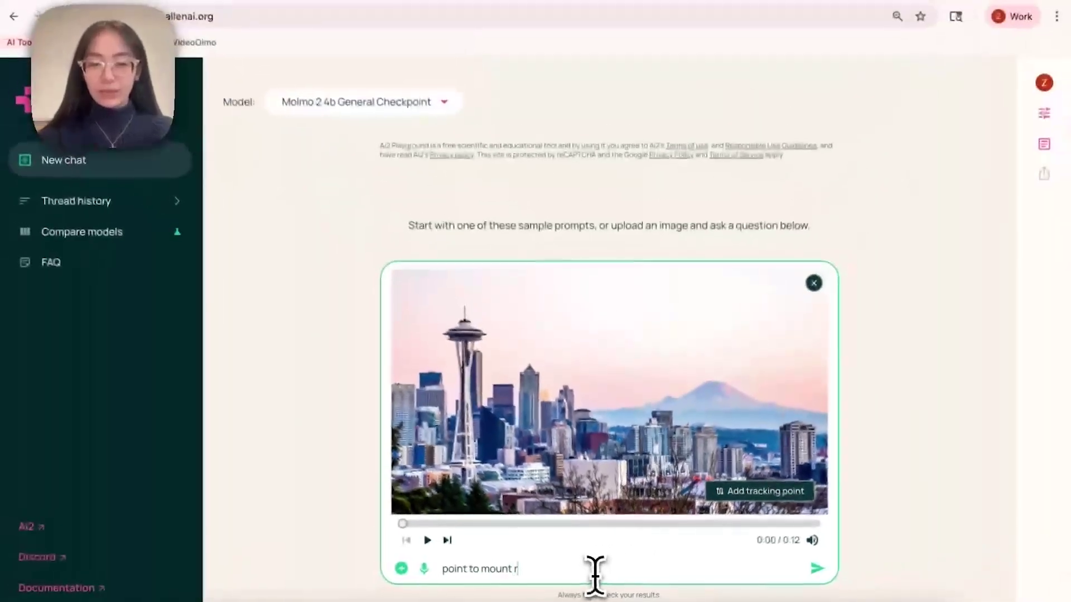
{"action": "type", "text": "ainier"}
{"action": "key", "text": "Return"}
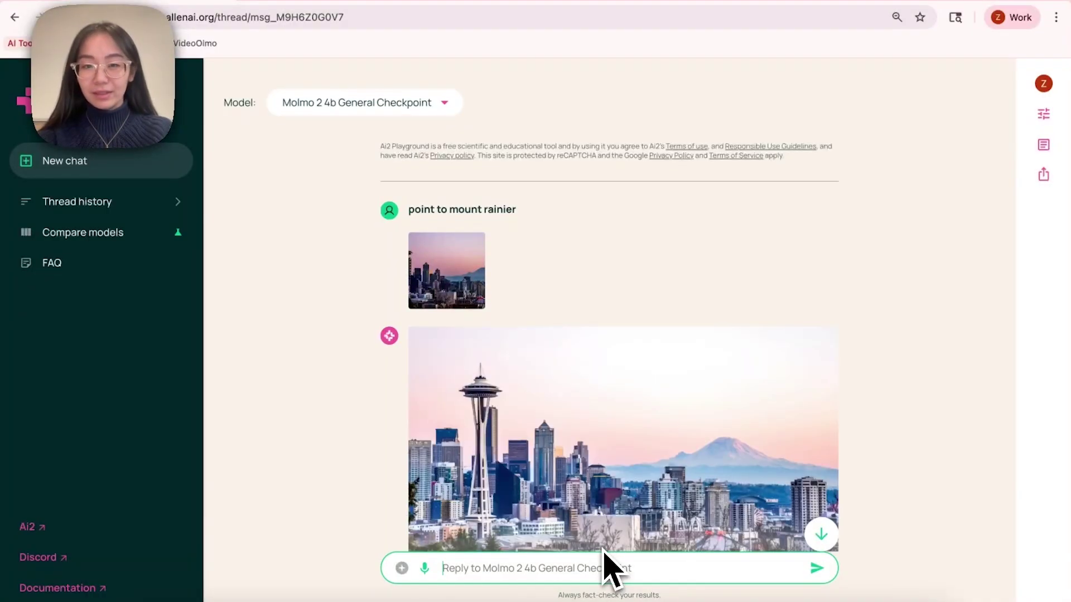
- Jump the answer to the 0:07 frame showing the point on Mount Rainier
{"action": "scroll", "coordinate": [610, 363], "scroll_direction": "down", "scroll_amount": 3}
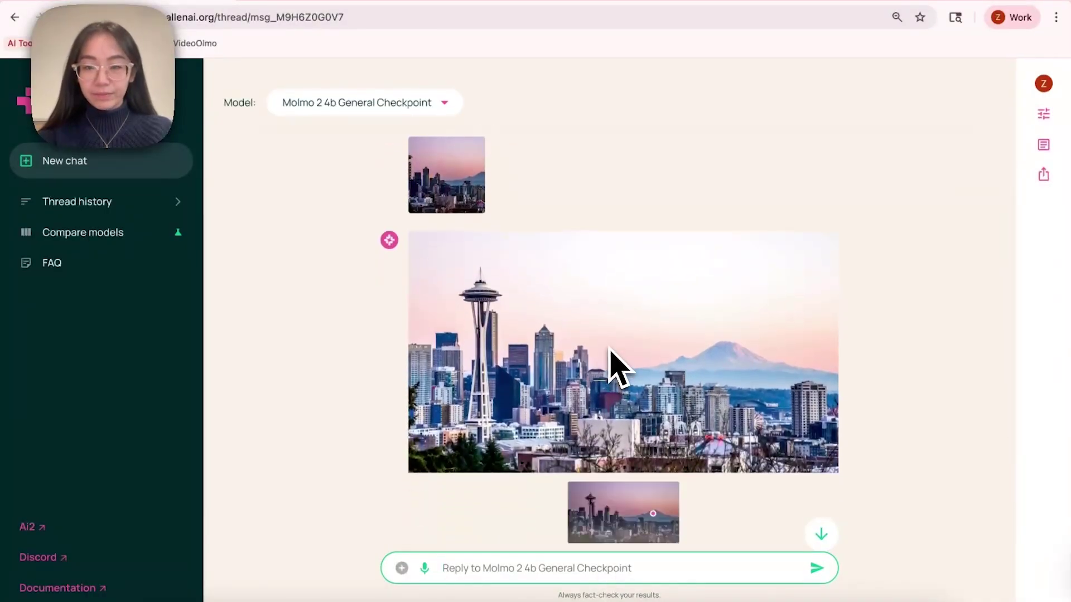
{"action": "left_click", "coordinate": [624, 475]}
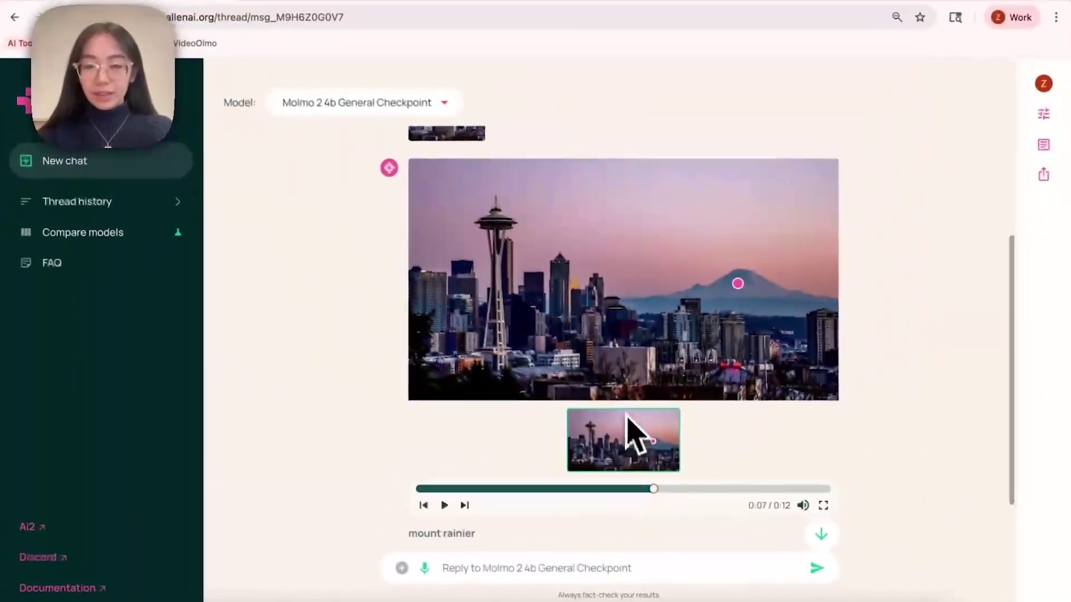
{"action": "scroll", "coordinate": [630, 430], "scroll_direction": "down", "scroll_amount": 1}
{"action": "scroll", "coordinate": [629, 424], "scroll_direction": "down", "scroll_amount": 1}
{"action": "left_click", "coordinate": [574, 568]}
- Ask Molmo to 'point to space needle' and jump its answer to the 0:08 marker
{"action": "type", "text": "point"}
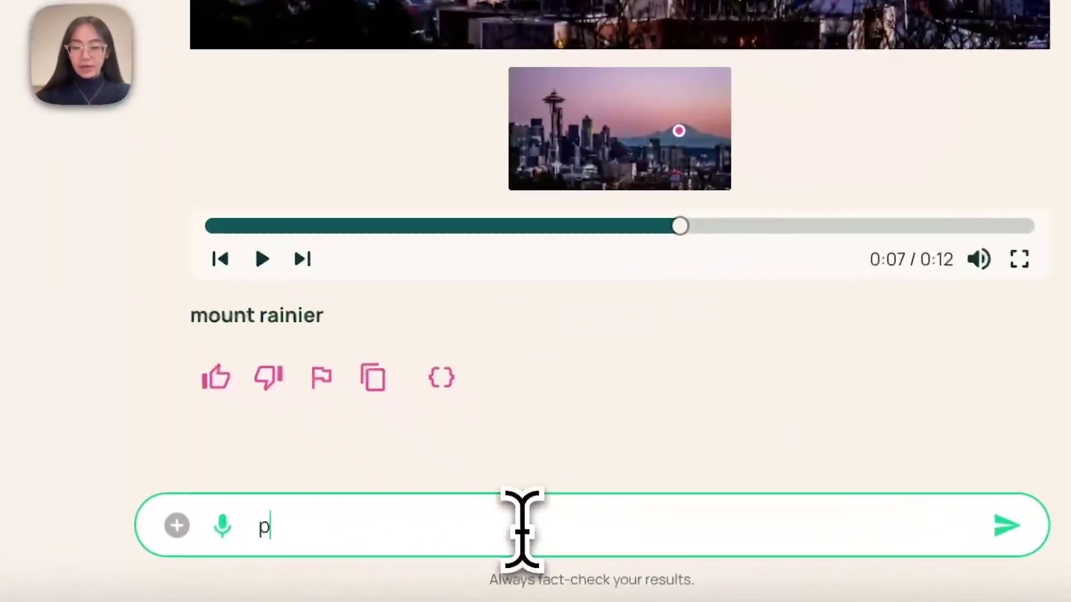
{"action": "type", "text": " to space needle"}
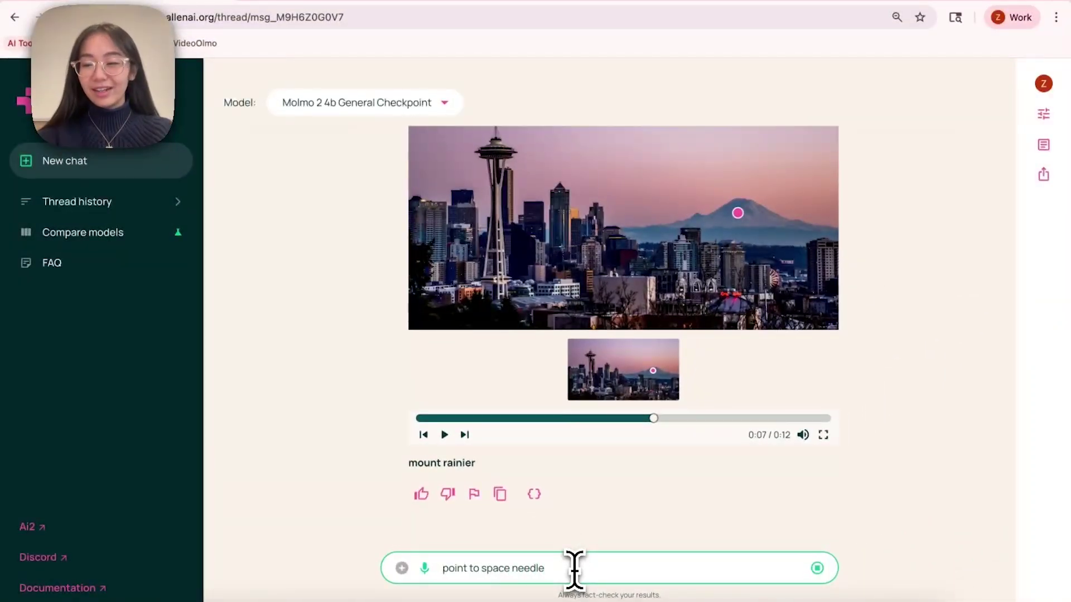
{"action": "key", "text": "Return"}
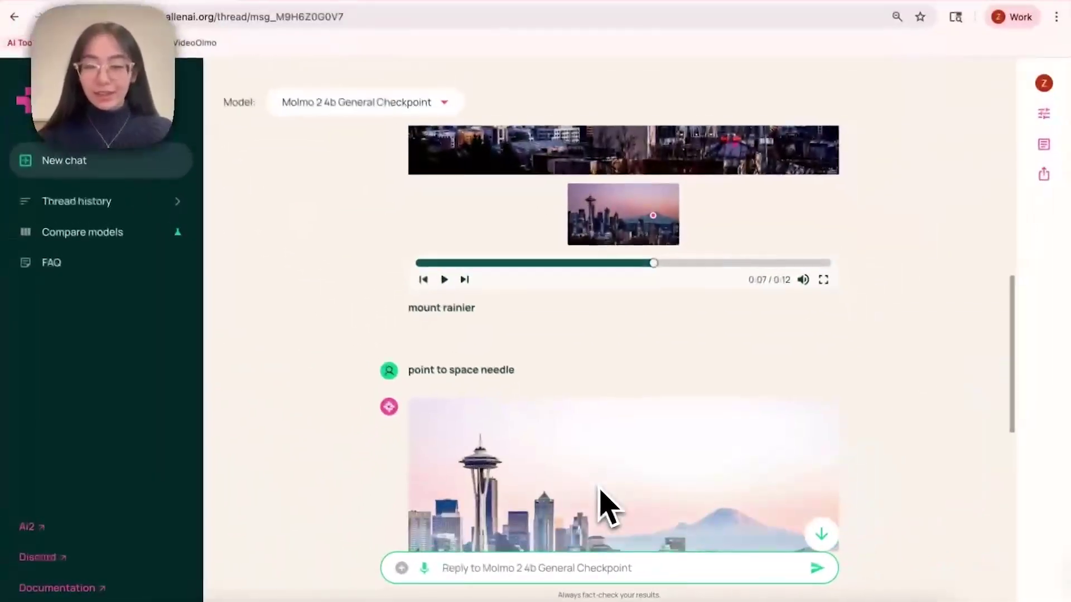
{"action": "scroll", "coordinate": [608, 508], "scroll_direction": "down", "scroll_amount": 4}
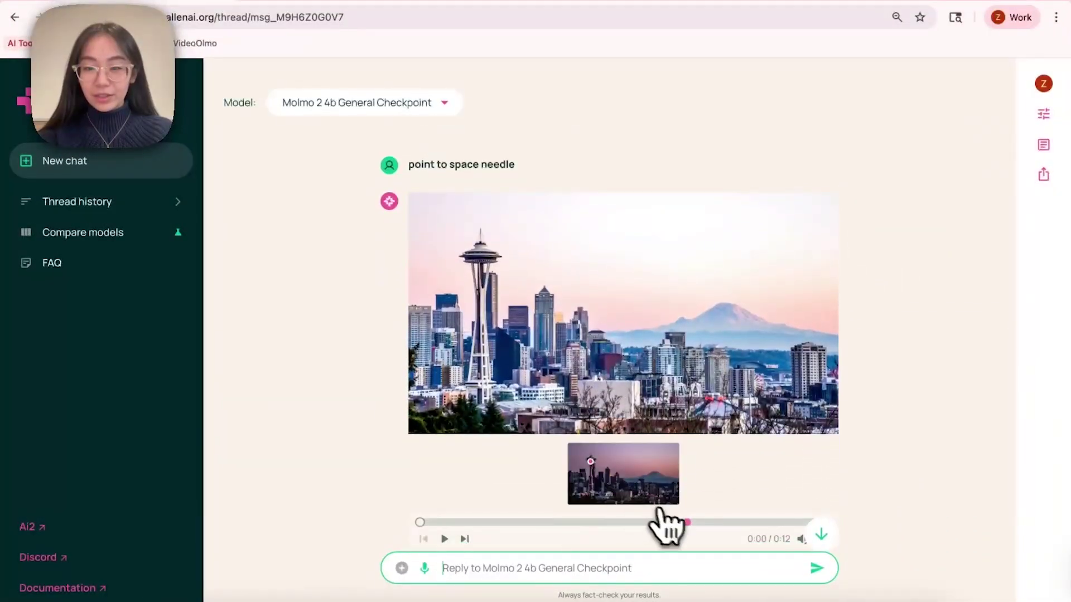
{"action": "left_click", "coordinate": [683, 523]}
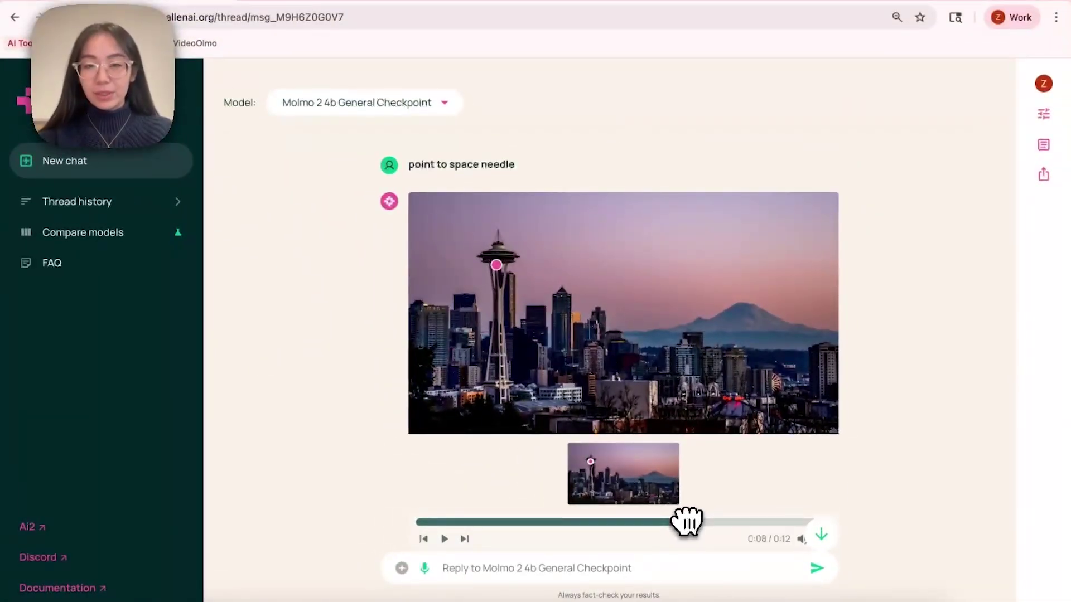
- Start the next prompt, 'point to the', in the reply box
{"action": "scroll", "coordinate": [678, 488], "scroll_direction": "down", "scroll_amount": 2}
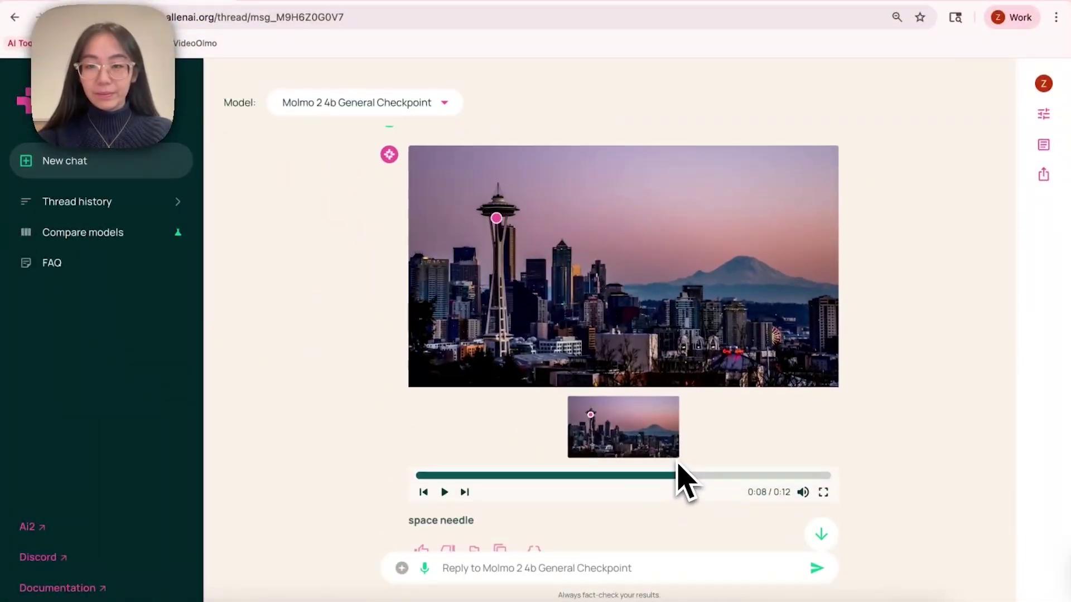
{"action": "scroll", "coordinate": [679, 471], "scroll_direction": "down", "scroll_amount": 1}
{"action": "scroll", "coordinate": [685, 473], "scroll_direction": "down", "scroll_amount": 2}
{"action": "left_click", "coordinate": [593, 564]}
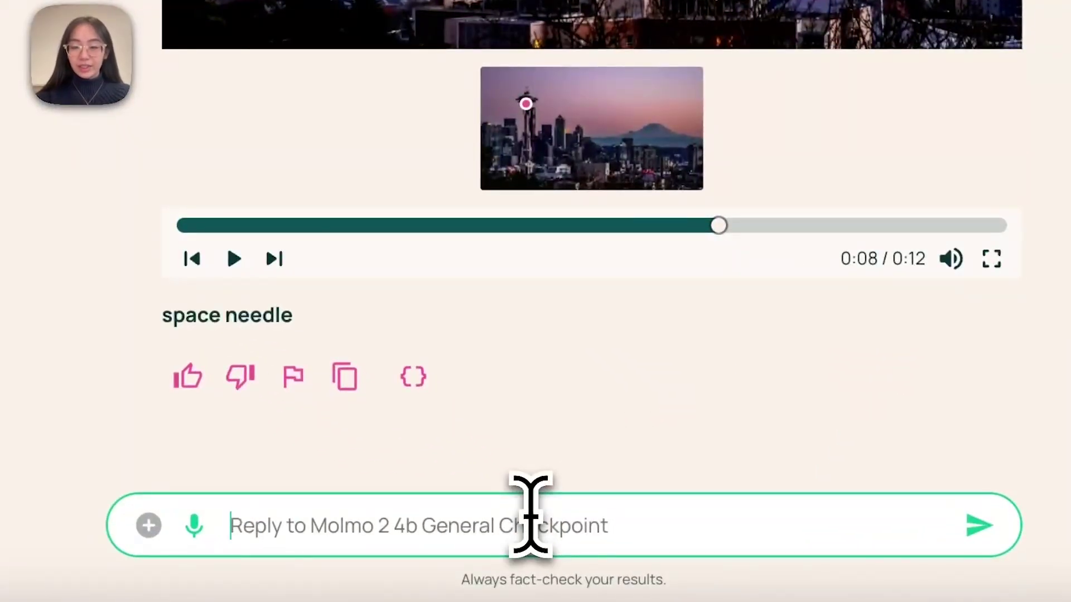
{"action": "type", "text": "point to t"}
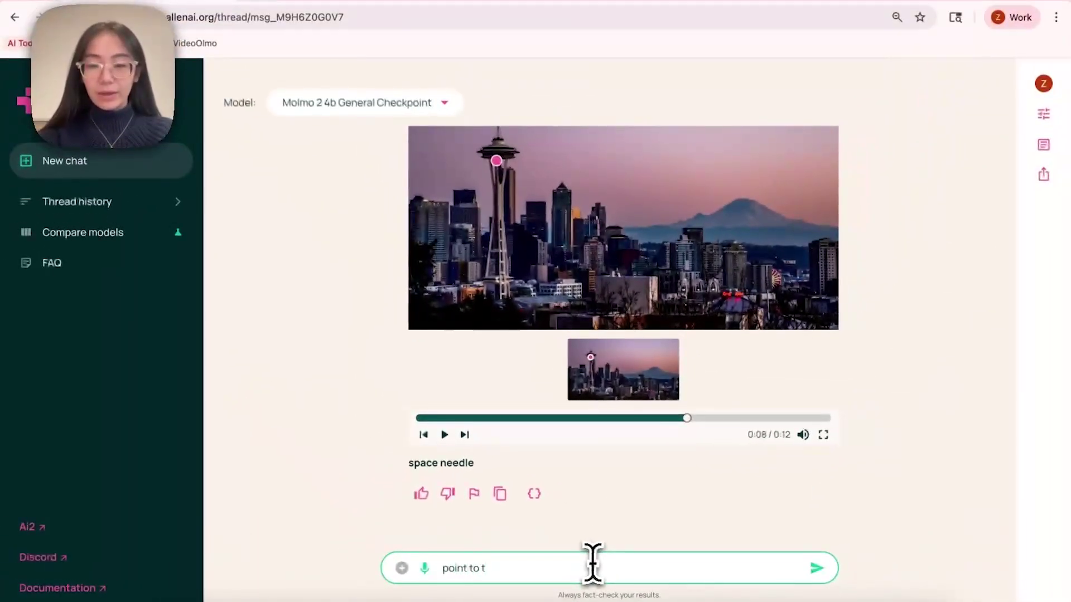
{"action": "type", "text": "he tallest building"}
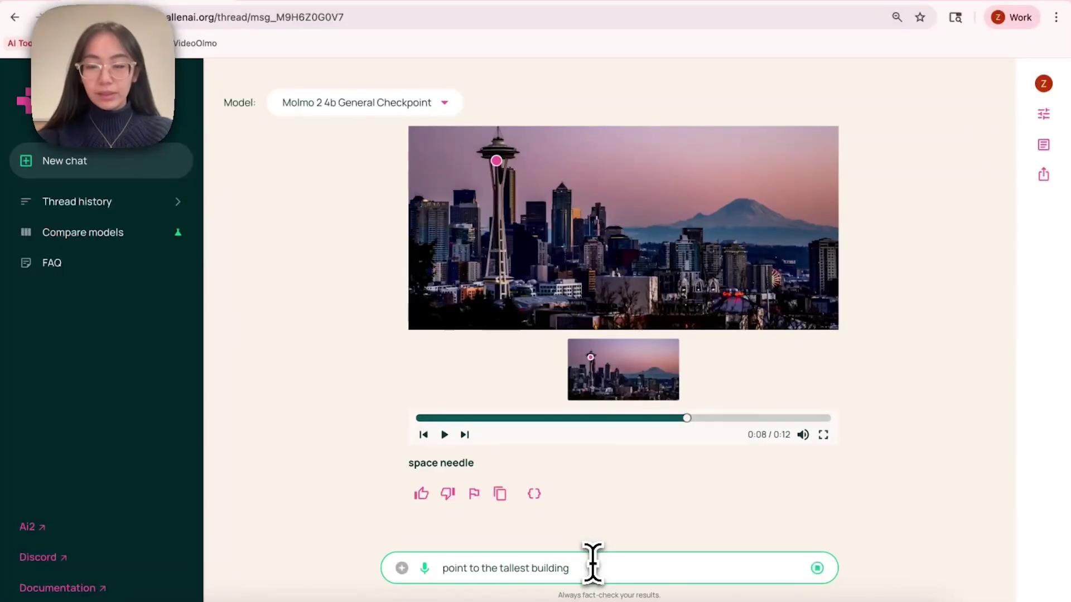
- Send 'point to the tallest building' and jump to the 0:07 frame pinning the Space Needle
{"action": "key", "text": "Return"}
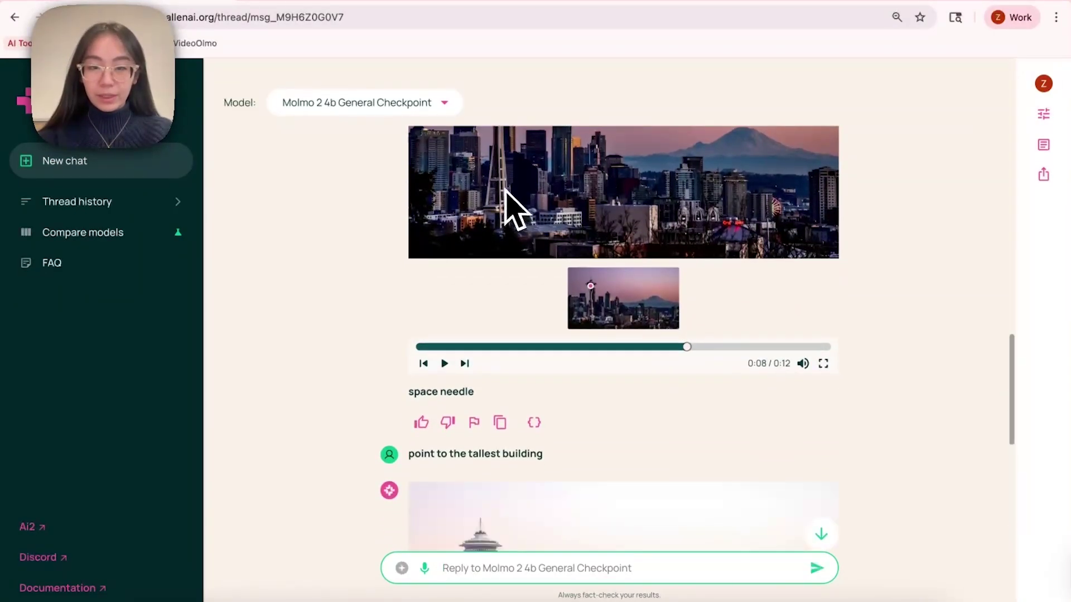
{"action": "scroll", "coordinate": [517, 268], "scroll_direction": "down", "scroll_amount": 3}
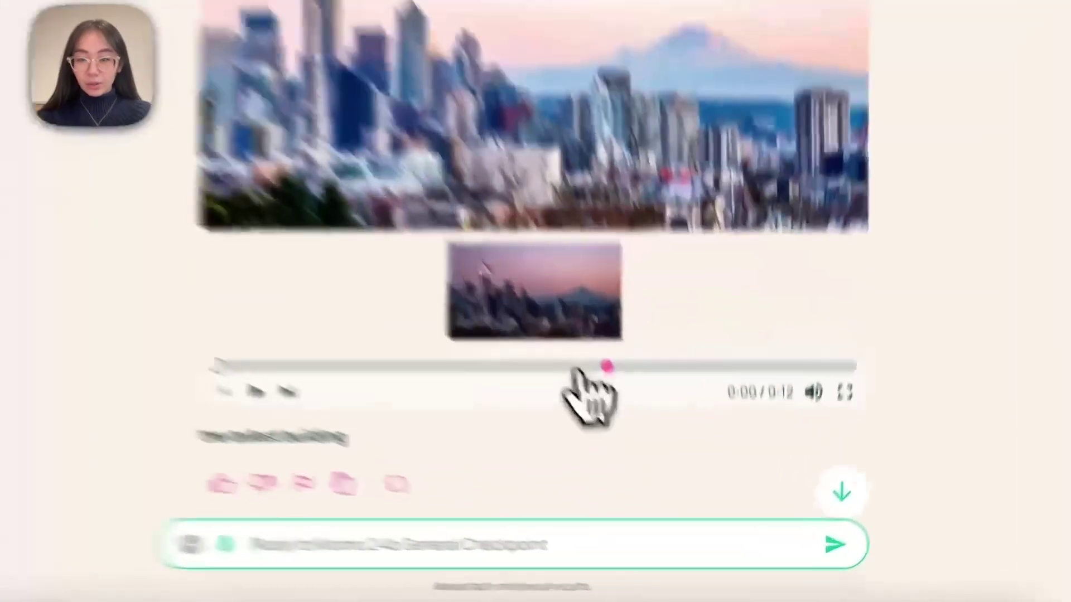
{"action": "left_click", "coordinate": [580, 366]}
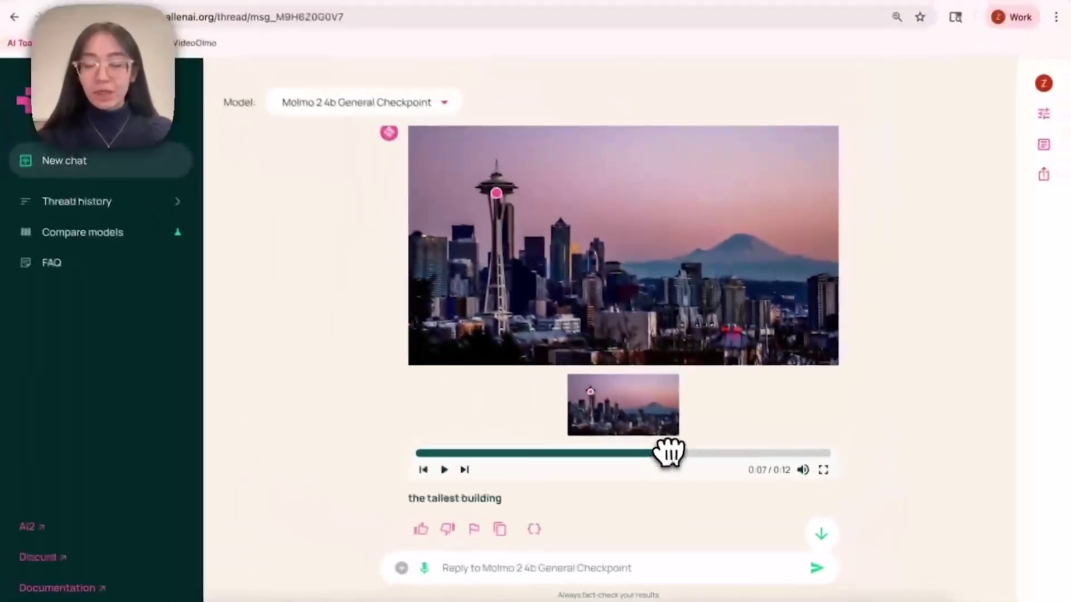
{"action": "scroll", "coordinate": [672, 443], "scroll_direction": "down", "scroll_amount": 1}
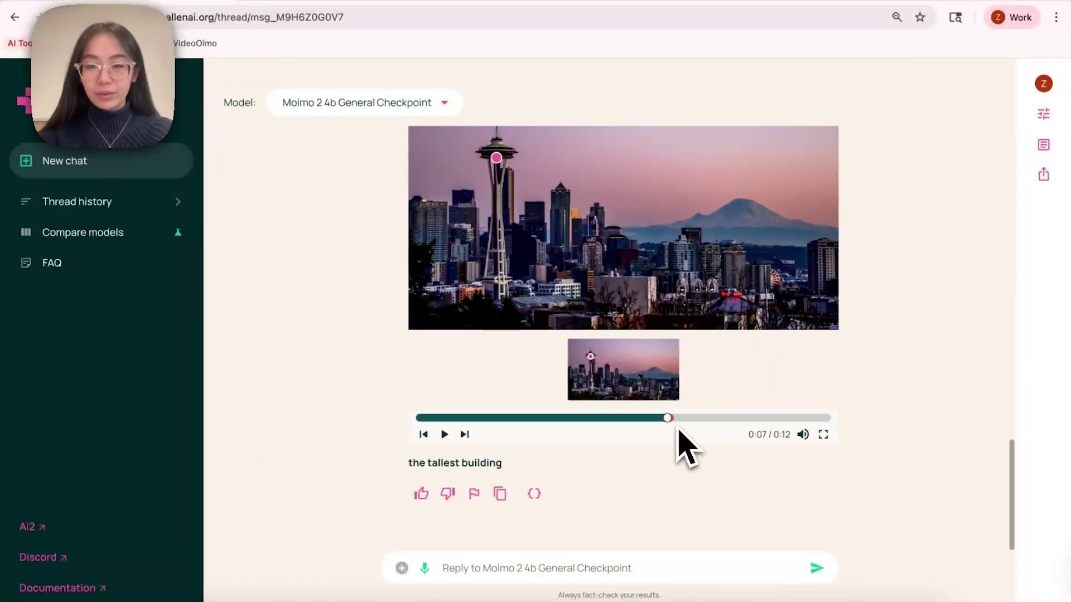
{"action": "left_click", "coordinate": [576, 566]}
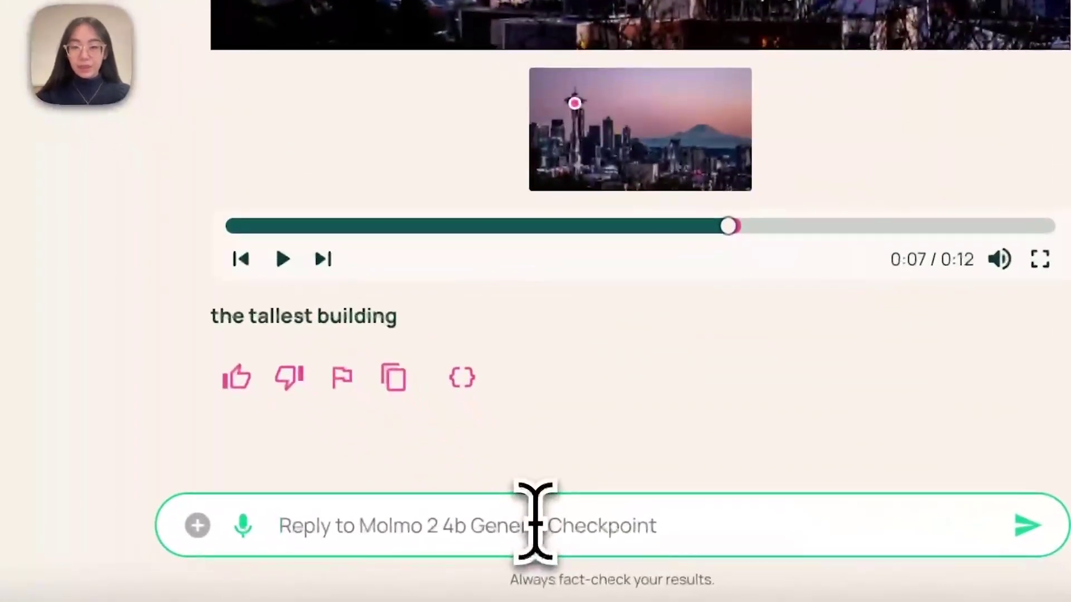
- Ask 'point to the right most building' and view the 0:08 answer at the skyline's right edge
{"action": "type", "text": "poin"}
{"action": "type", "text": "t to the ri"}
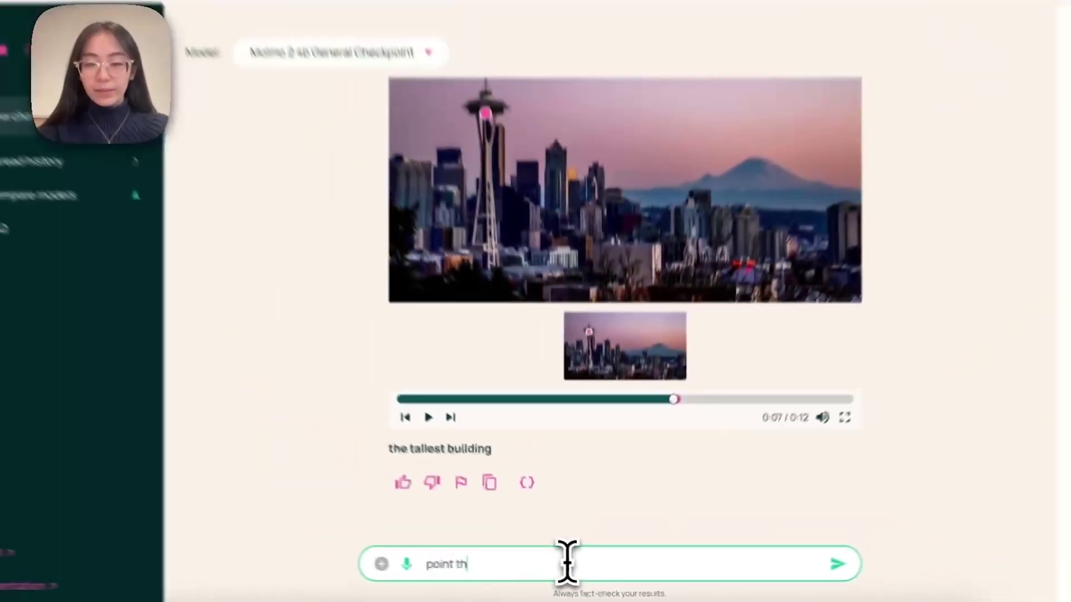
{"action": "type", "text": "ght most building"}
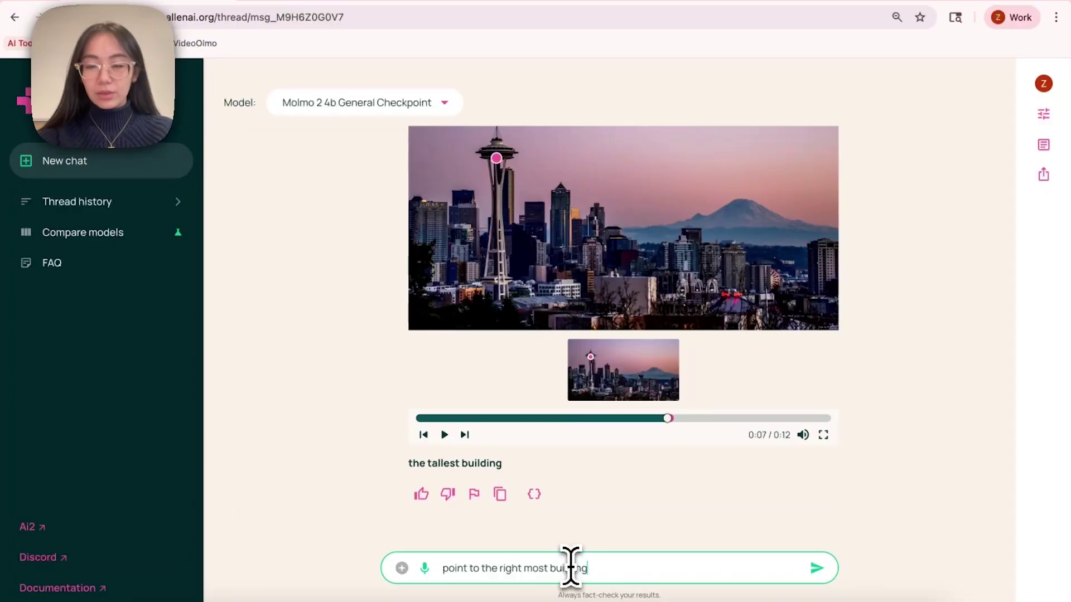
{"action": "key", "text": "Return"}
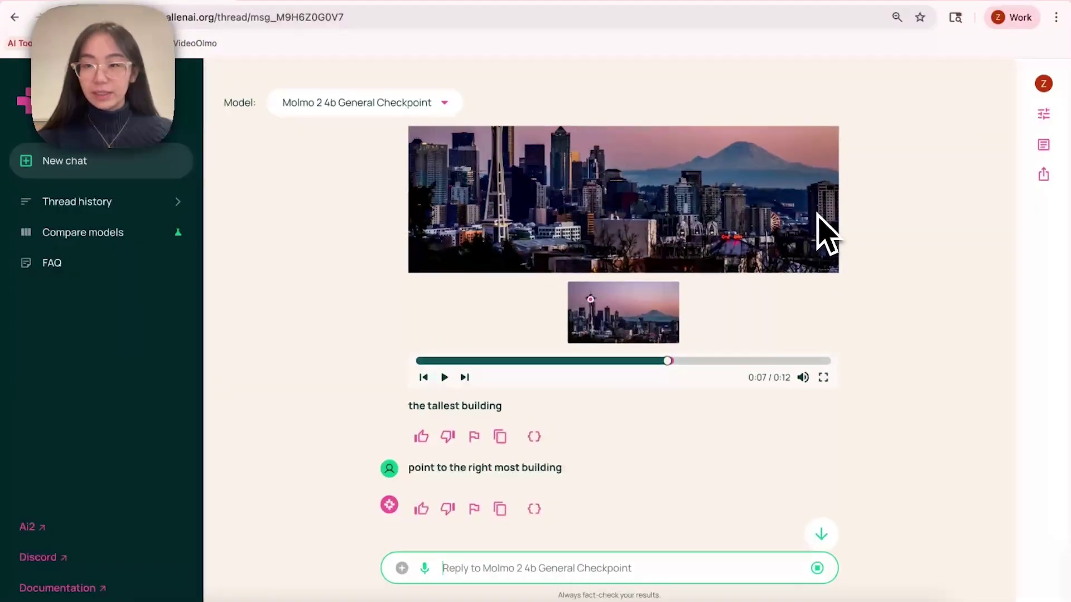
{"action": "scroll", "coordinate": [825, 230], "scroll_direction": "down", "scroll_amount": 1}
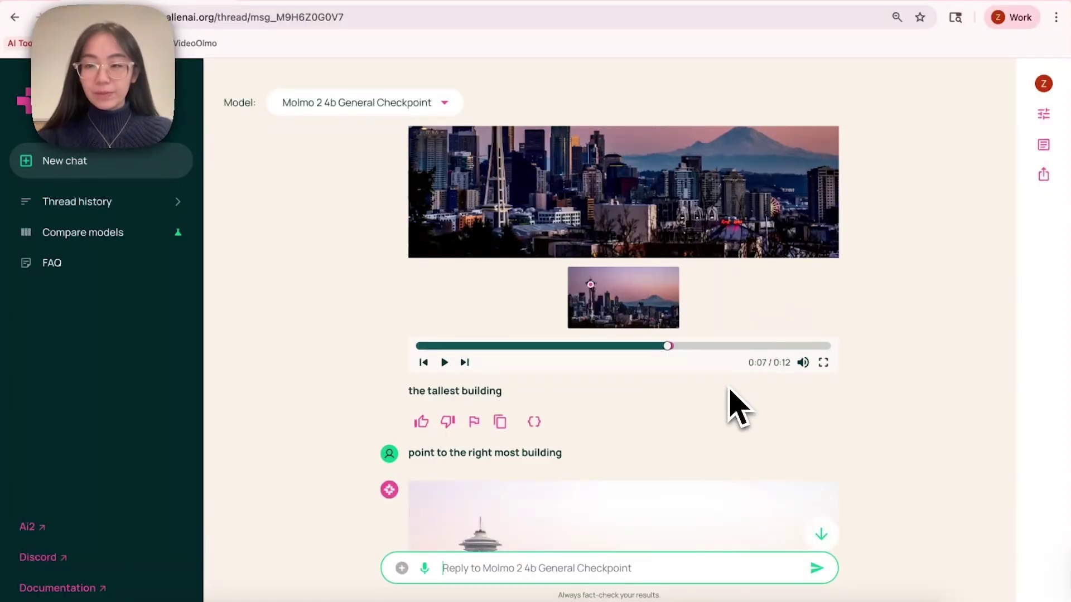
{"action": "scroll", "coordinate": [730, 390], "scroll_direction": "down", "scroll_amount": 3}
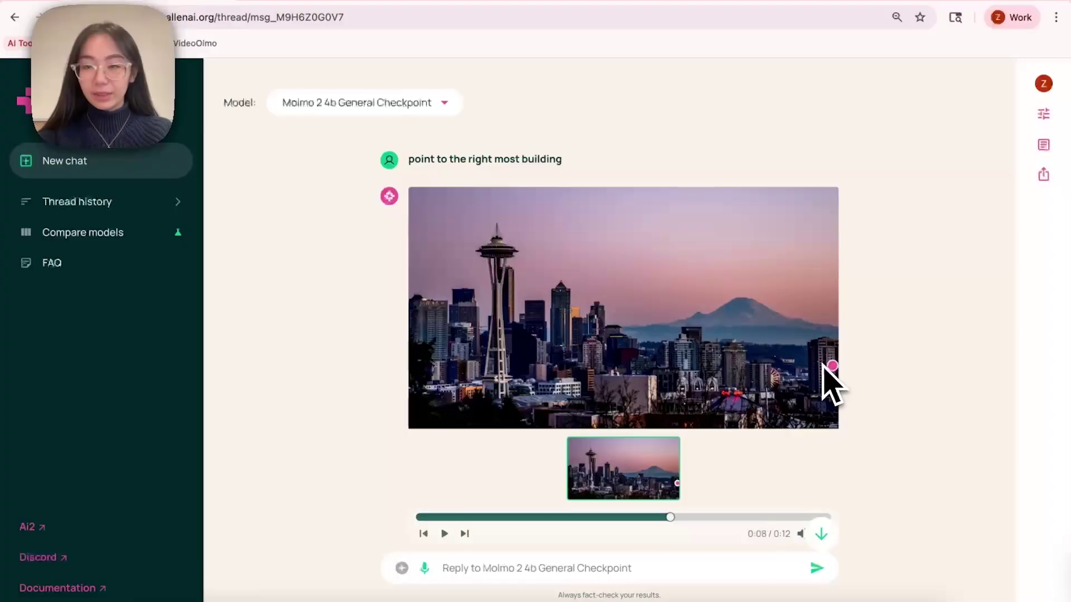
{"action": "scroll", "coordinate": [831, 385], "scroll_direction": "down", "scroll_amount": 2}
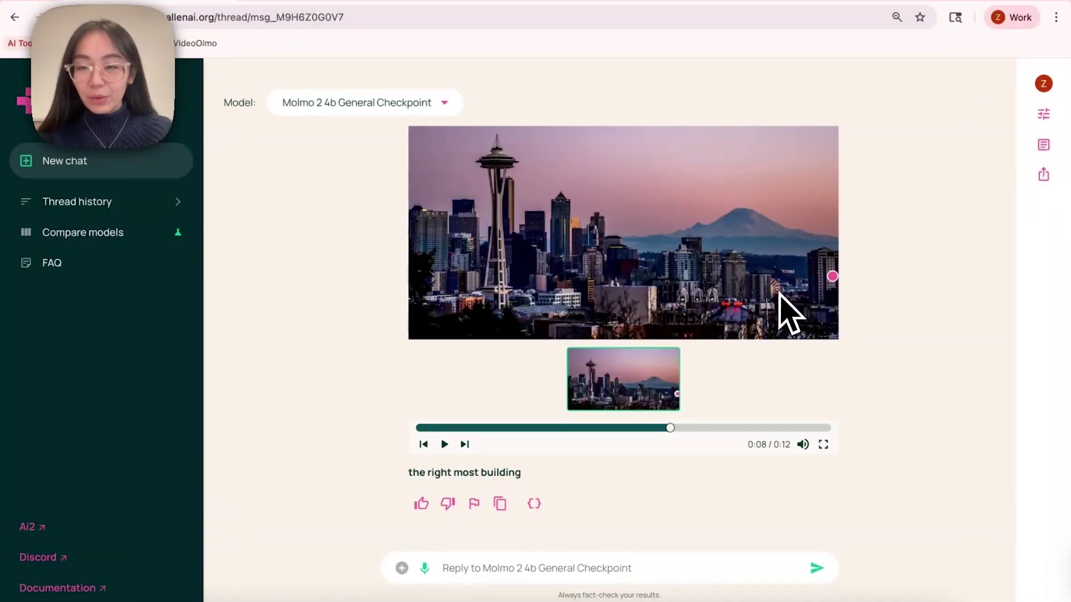
{"action": "scroll", "coordinate": [779, 296], "scroll_direction": "down", "scroll_amount": 1}
{"action": "left_click", "coordinate": [614, 566]}
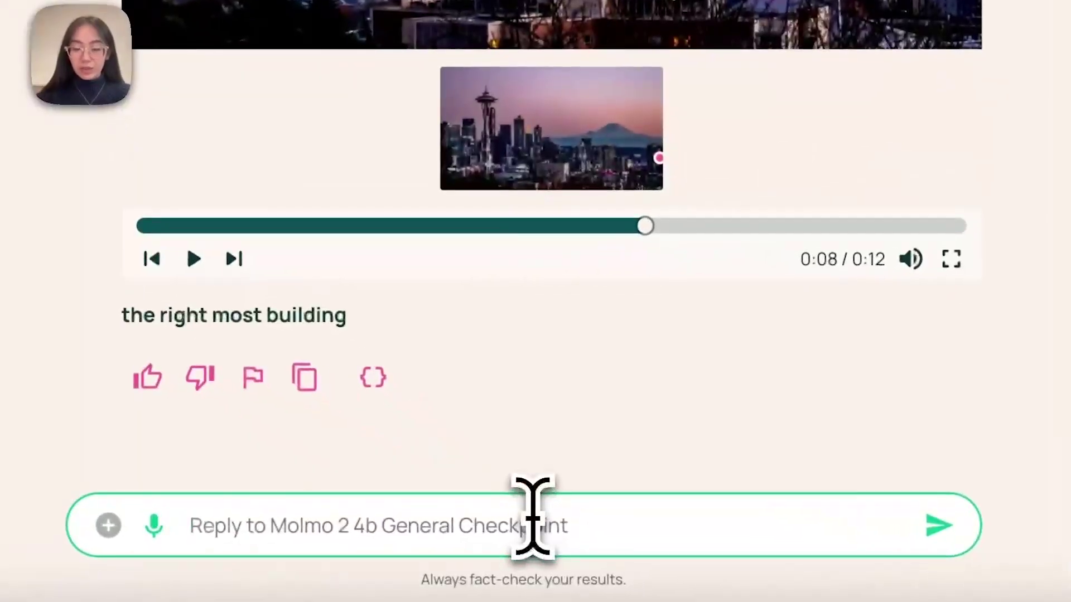
- Ask 'point to the ferris wheel' and seek its answer to the 0:07 marked frame
{"action": "type", "text": "point to the"}
{"action": "type", "text": " ferris"}
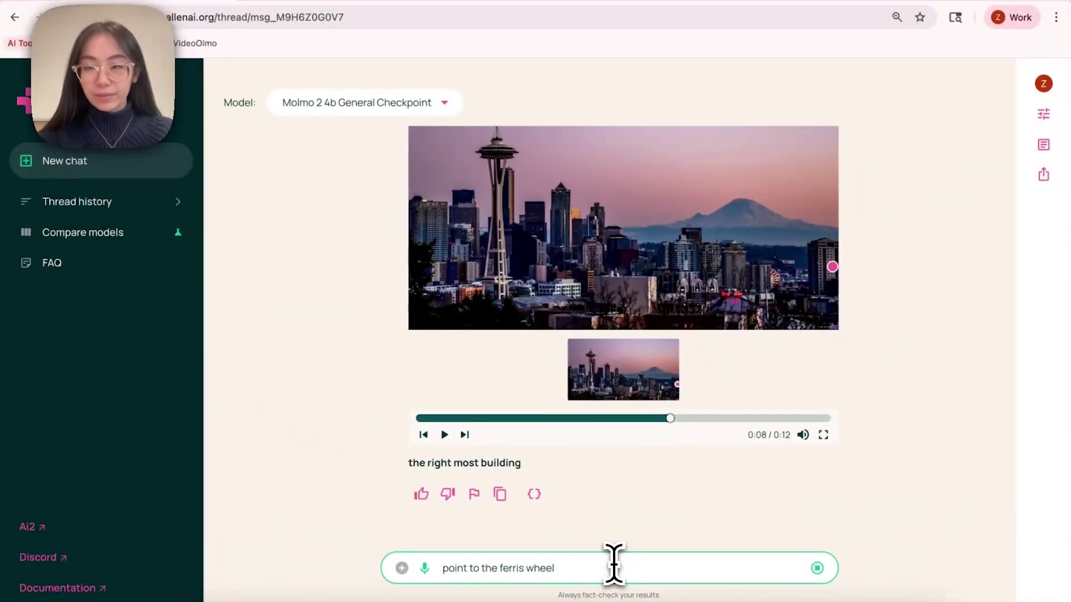
{"action": "type", "text": " wheel"}
{"action": "key", "text": "Return"}
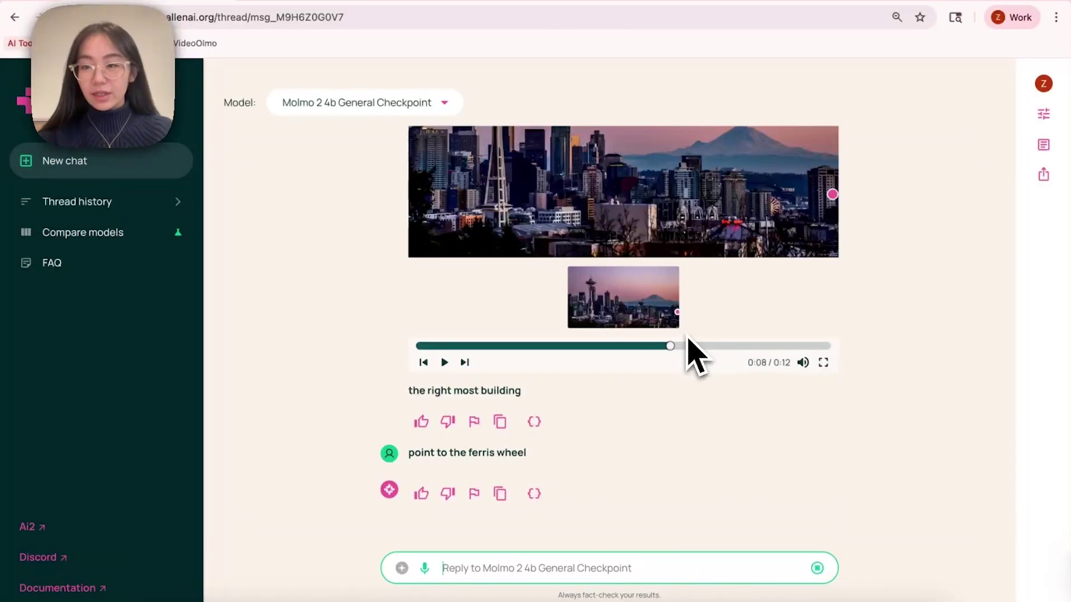
{"action": "scroll", "coordinate": [693, 357], "scroll_direction": "down", "scroll_amount": 2}
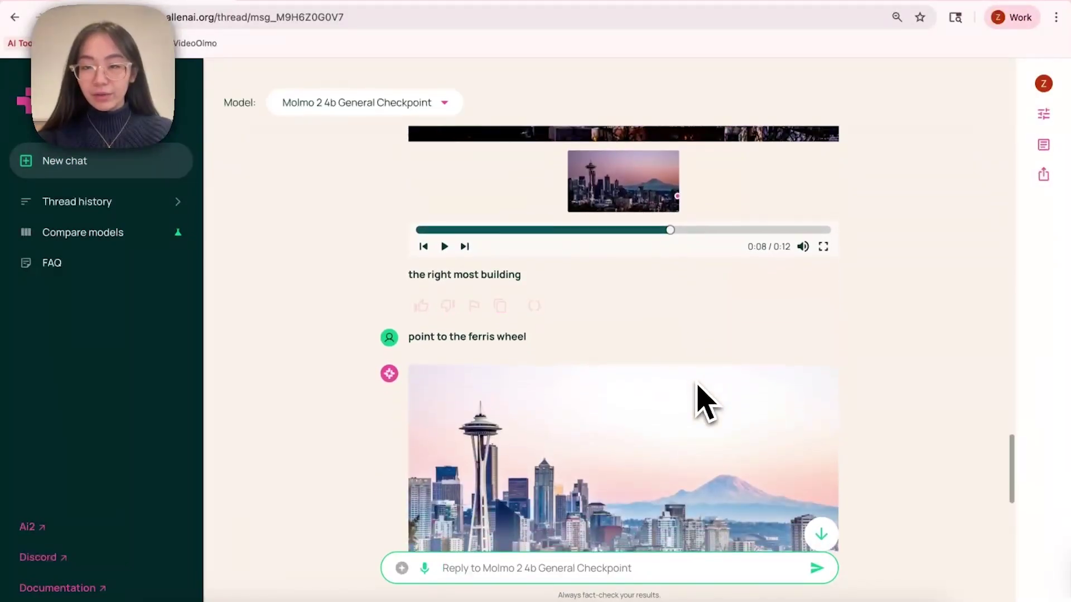
{"action": "scroll", "coordinate": [704, 402], "scroll_direction": "down", "scroll_amount": 3}
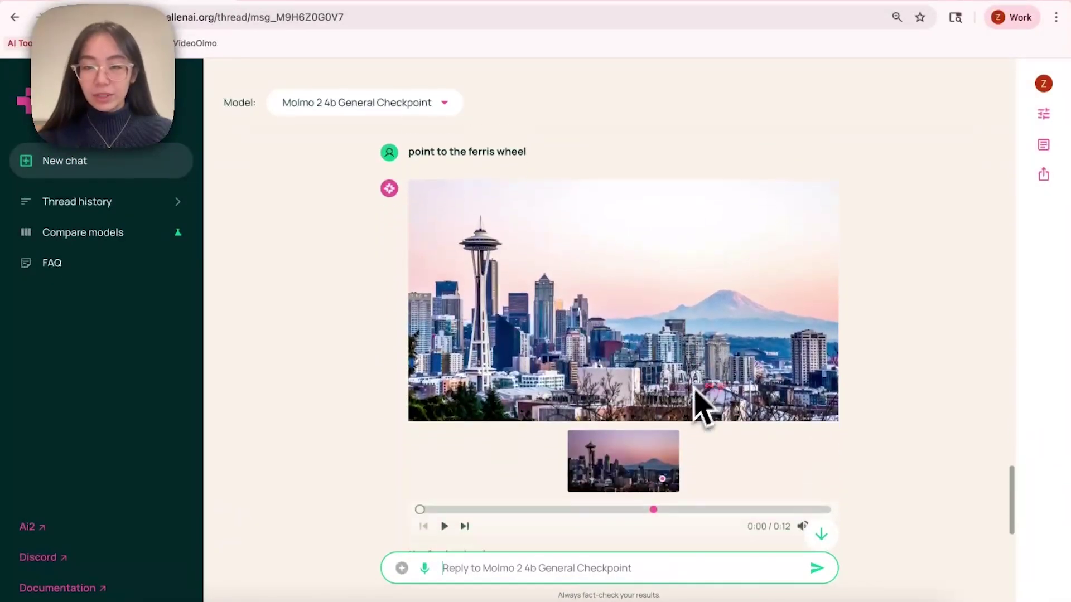
{"action": "scroll", "coordinate": [692, 408], "scroll_direction": "down", "scroll_amount": 1}
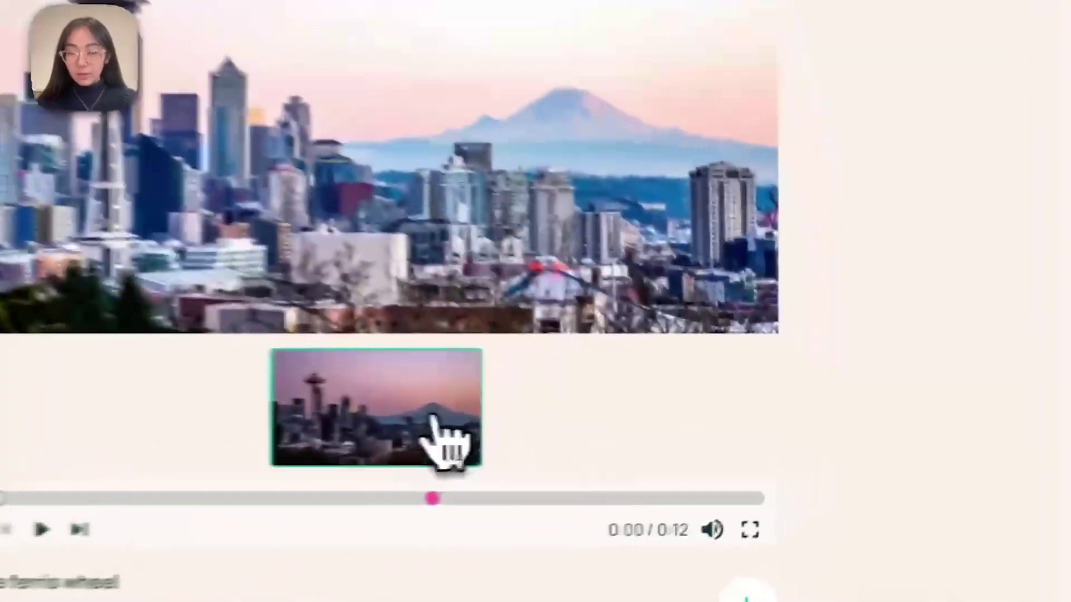
{"action": "left_click", "coordinate": [653, 433]}
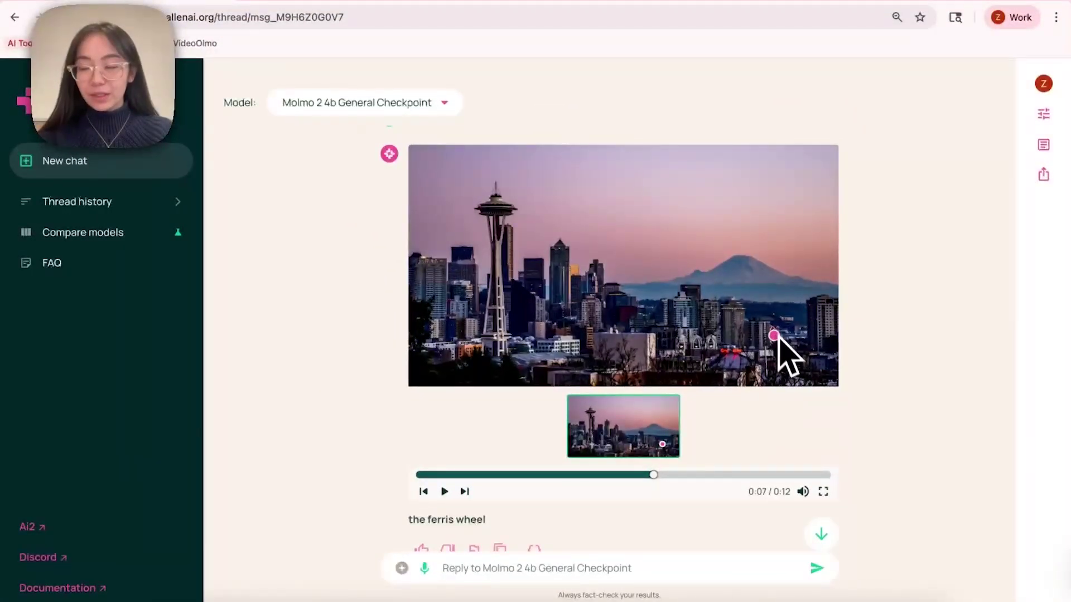
{"action": "scroll", "coordinate": [777, 335], "scroll_direction": "down", "scroll_amount": 1}
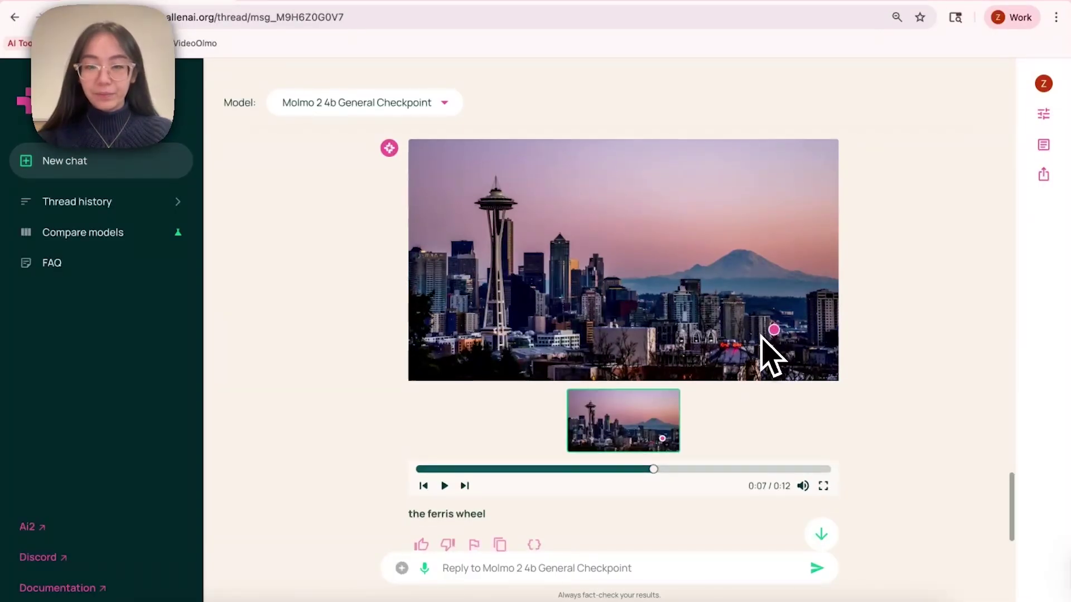
{"action": "scroll", "coordinate": [762, 335], "scroll_direction": "down", "scroll_amount": 1}
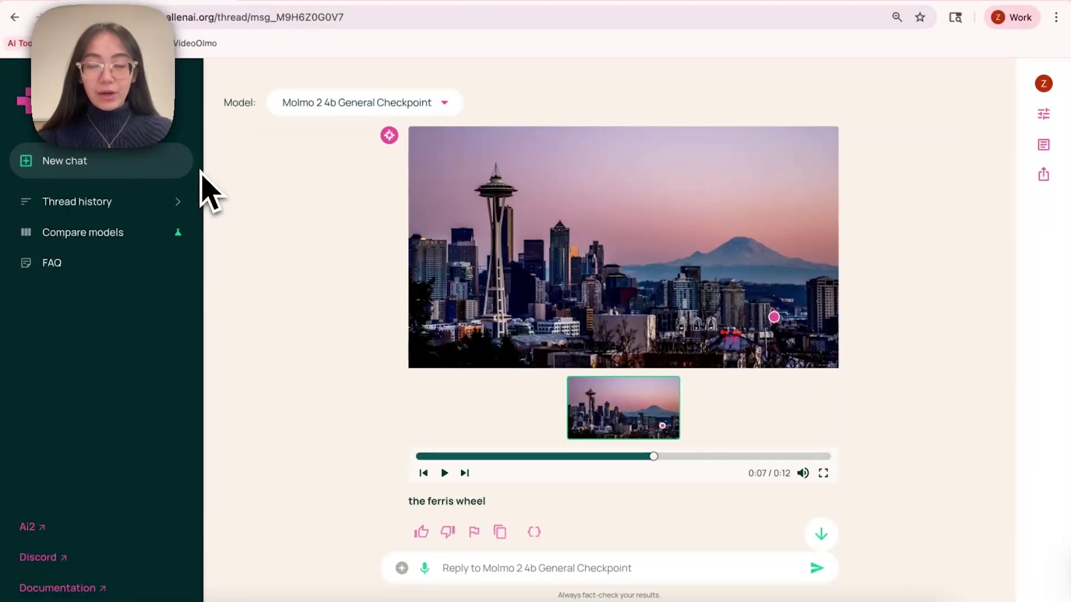
- Ask Molmo 'how many buildings are there' about the Seattle video
{"action": "scroll", "coordinate": [430, 287], "scroll_direction": "down", "scroll_amount": 3}
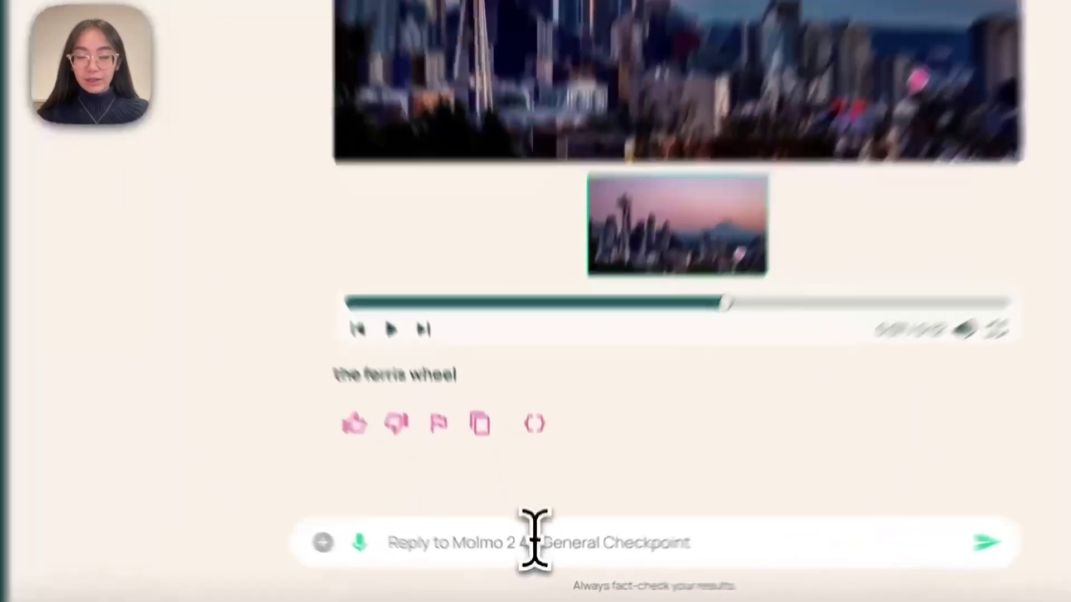
{"action": "left_click", "coordinate": [534, 539]}
{"action": "type", "text": "how"}
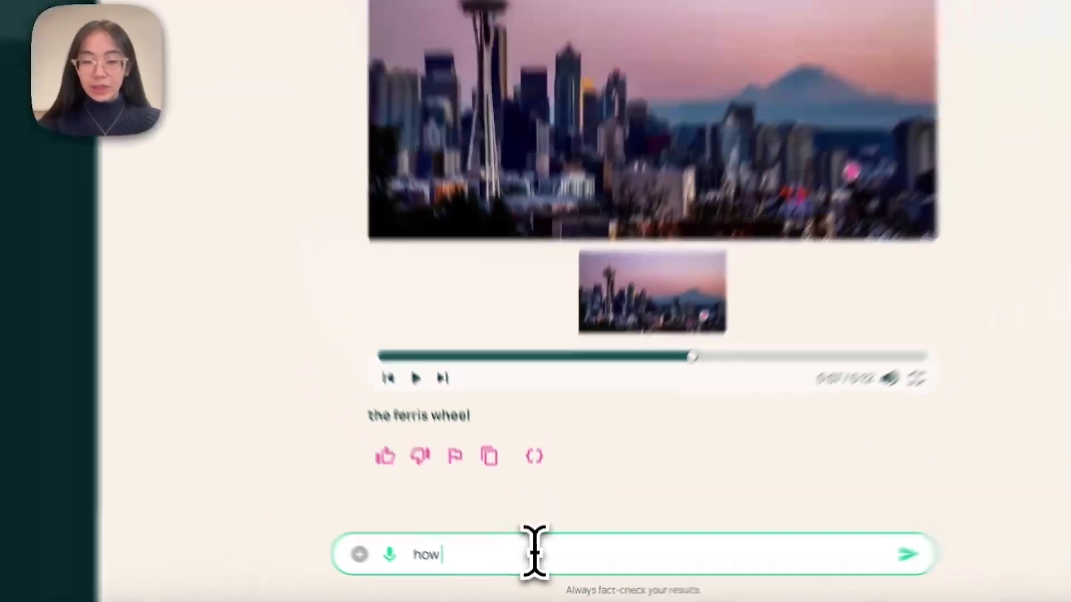
{"action": "type", "text": "many buildings are there"}
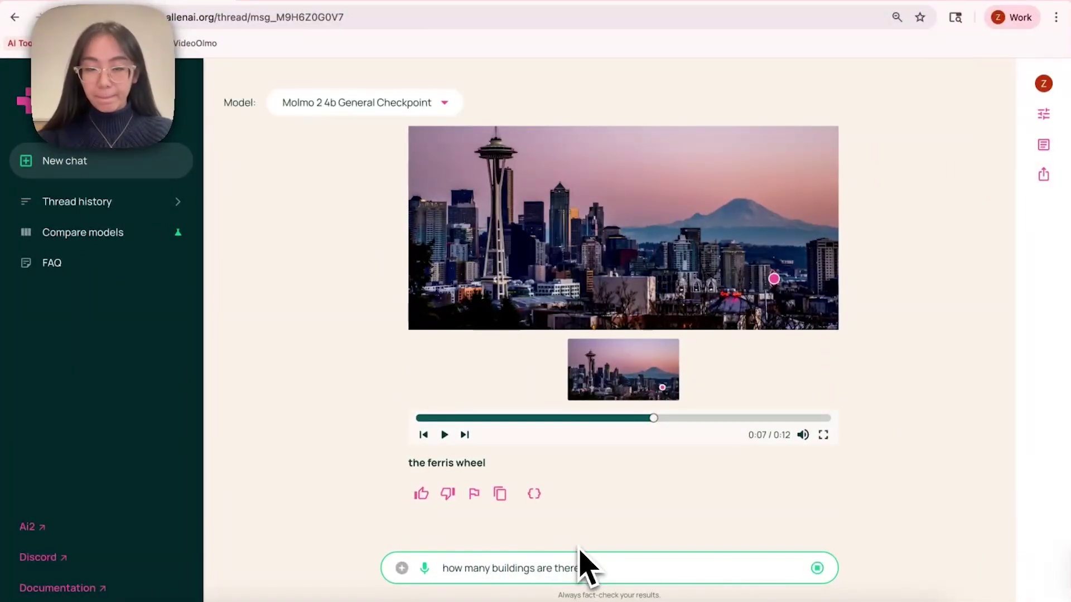
{"action": "key", "text": "Return"}
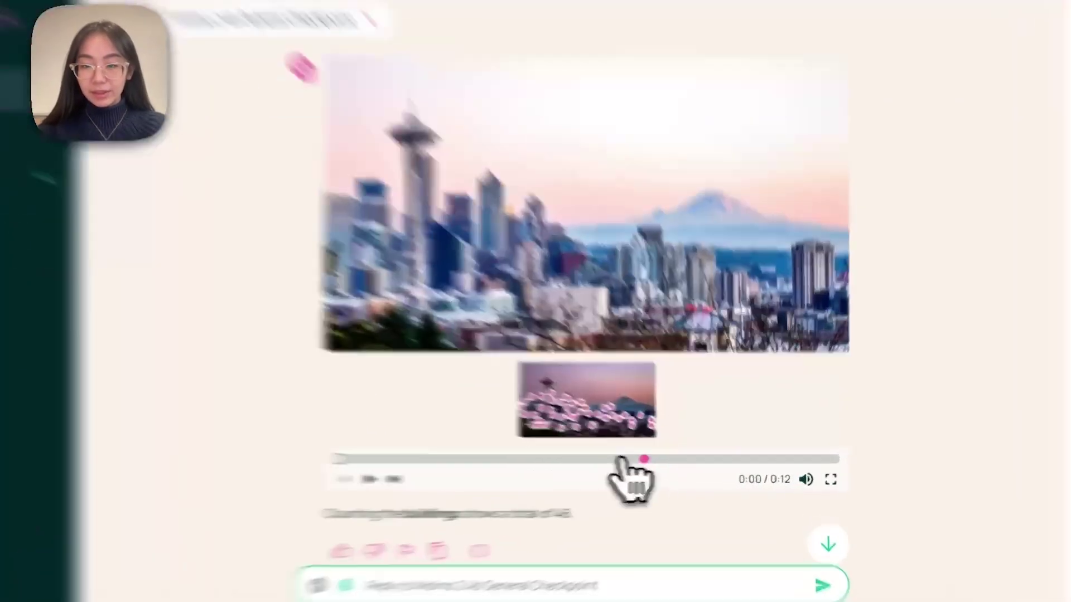
- Seek the count answer to the 0:08 frame and zoom in on the pink building dots
{"action": "left_click", "coordinate": [664, 465]}
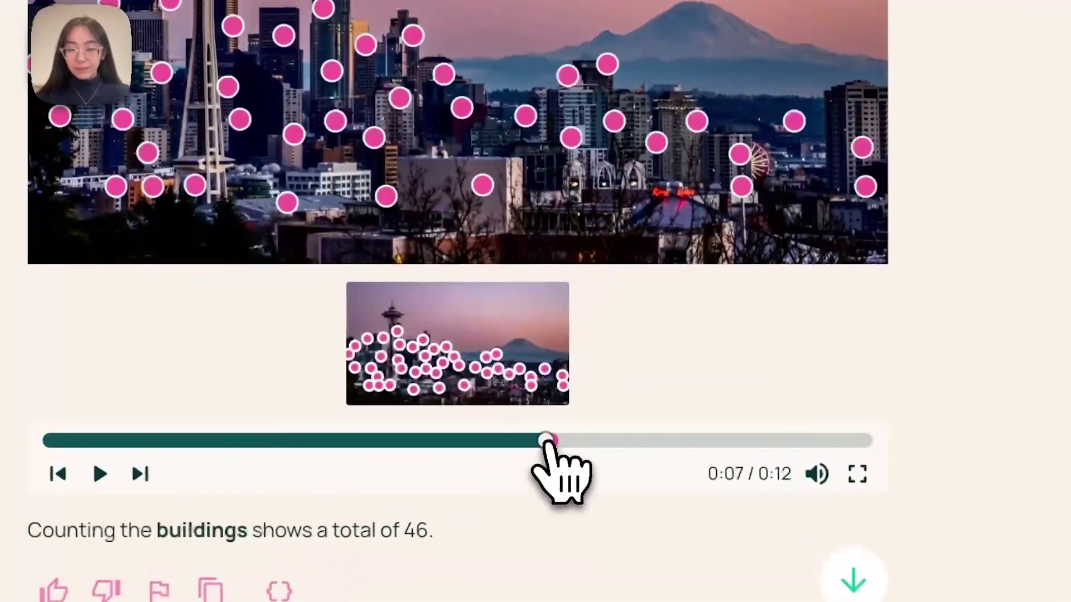
{"action": "left_click", "coordinate": [547, 439]}
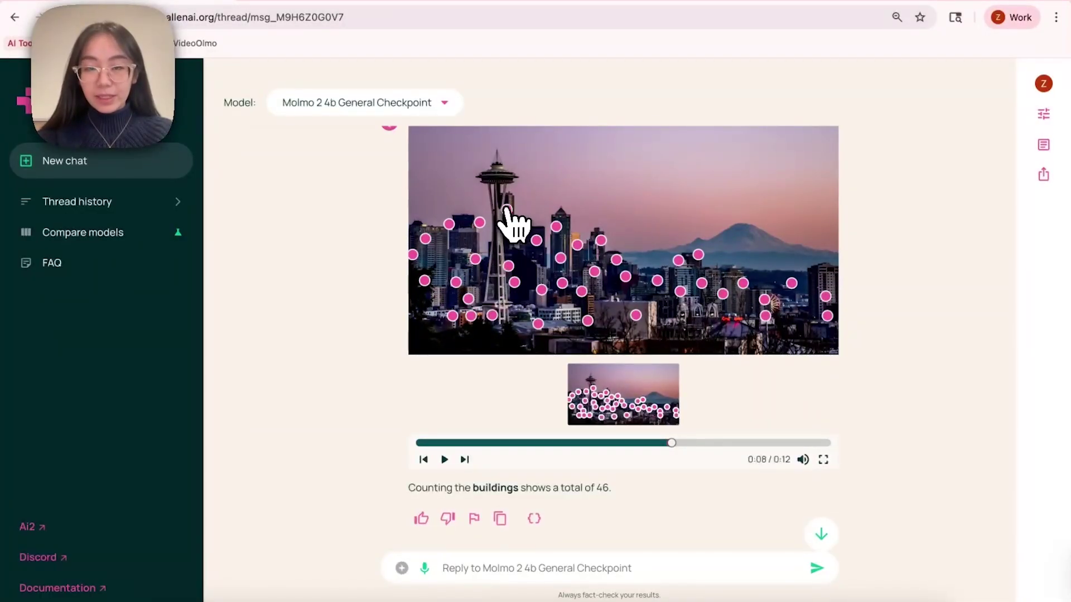
{"action": "scroll", "coordinate": [511, 243], "scroll_direction": "up", "scroll_amount": 5}
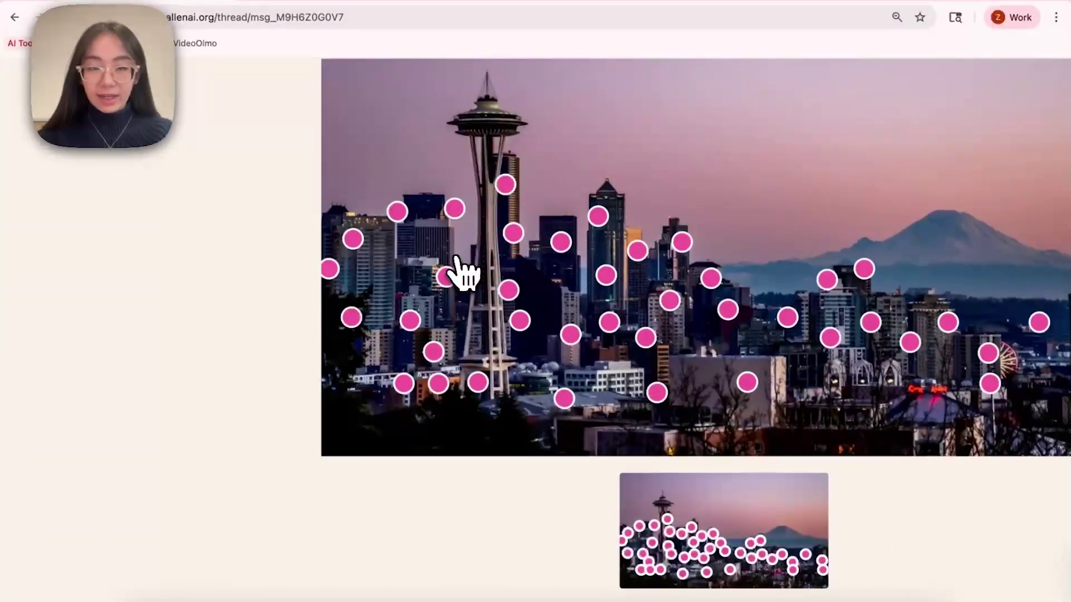
{"action": "scroll", "coordinate": [445, 257], "scroll_direction": "down", "scroll_amount": 1}
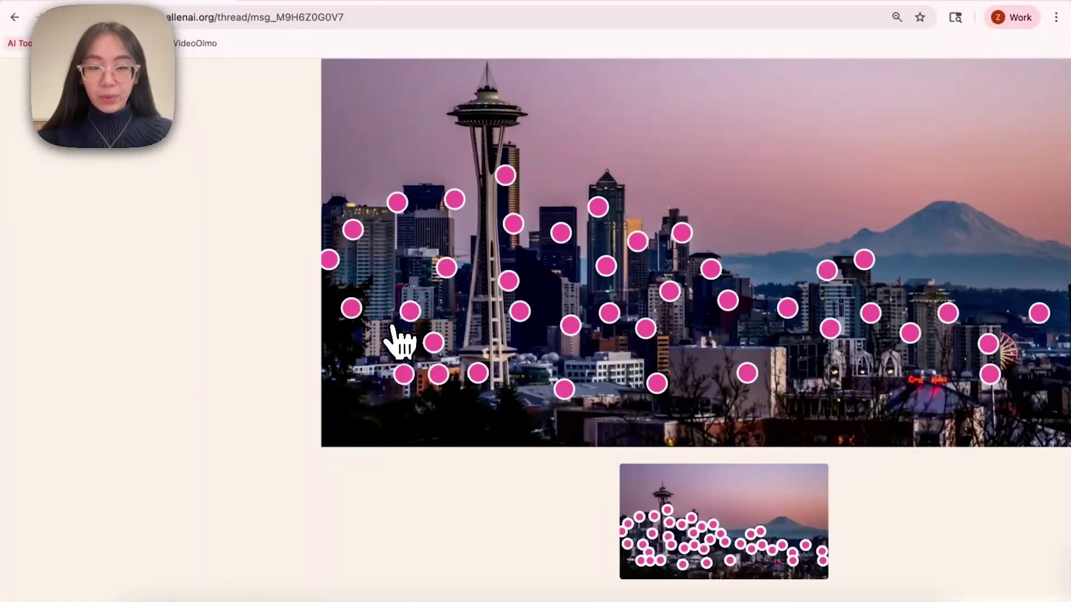
{"action": "scroll", "coordinate": [530, 335], "scroll_direction": "left", "scroll_amount": 1}
{"action": "scroll", "coordinate": [530, 335], "scroll_direction": "down", "scroll_amount": 1}
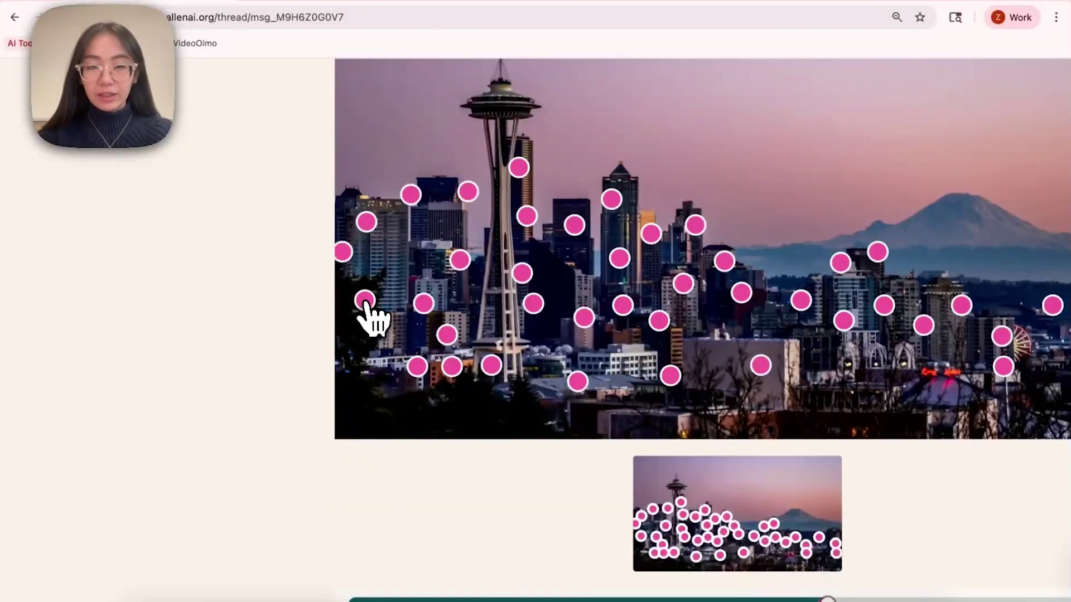
{"action": "scroll", "coordinate": [372, 317], "scroll_direction": "right", "scroll_amount": 4}
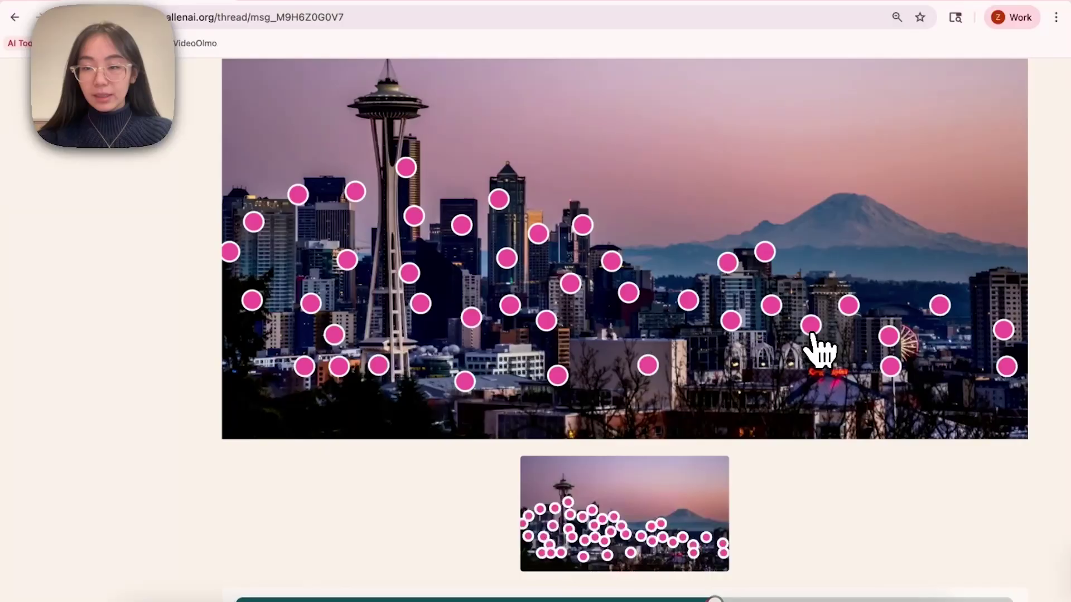
{"action": "scroll", "coordinate": [789, 359], "scroll_direction": "down", "scroll_amount": 5}
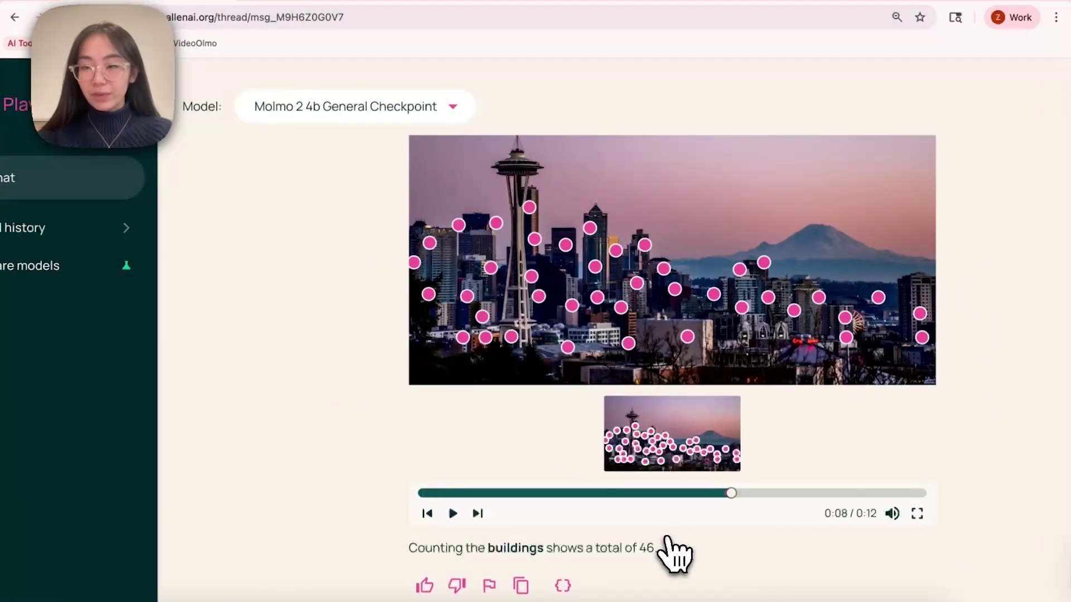
{"action": "scroll", "coordinate": [664, 425], "scroll_direction": "down", "scroll_amount": 5}
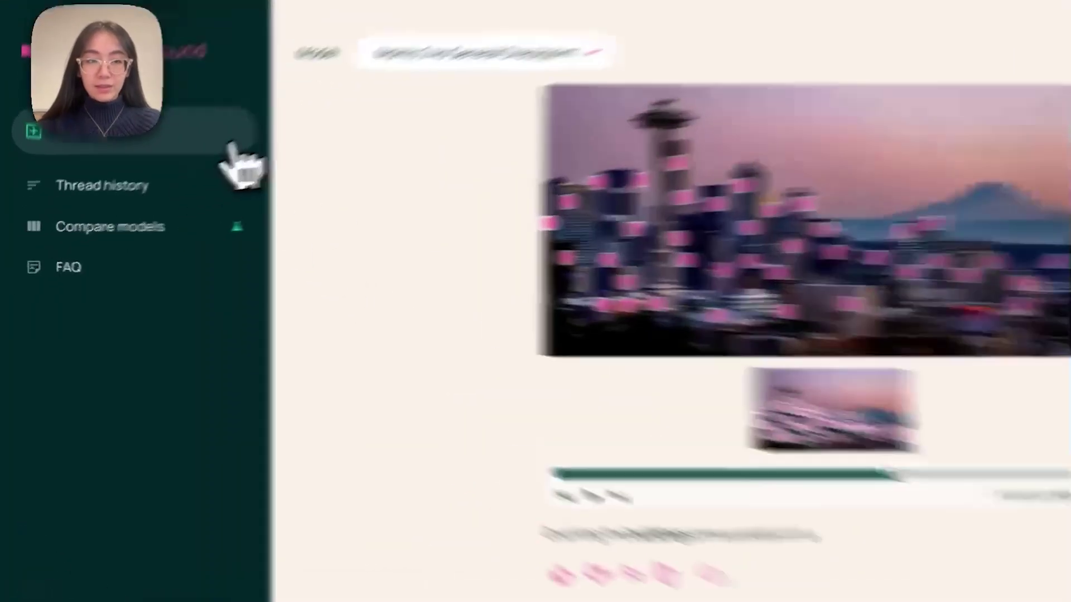
- Start a new chat with the dance.mov video attached
{"action": "left_click", "coordinate": [170, 167]}
{"action": "left_click", "coordinate": [531, 525]}
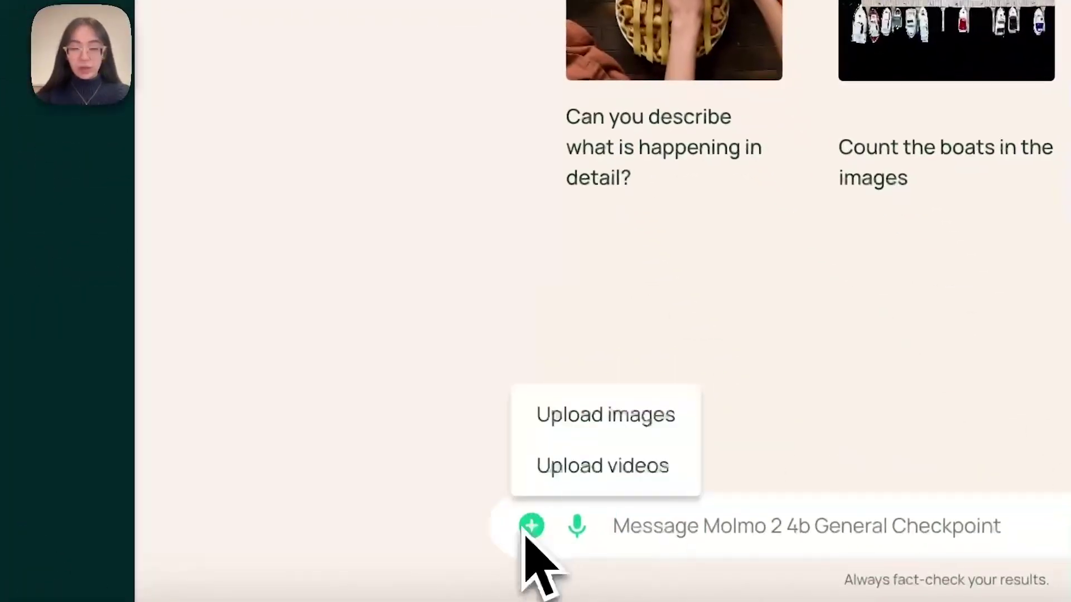
{"action": "left_click", "coordinate": [607, 466]}
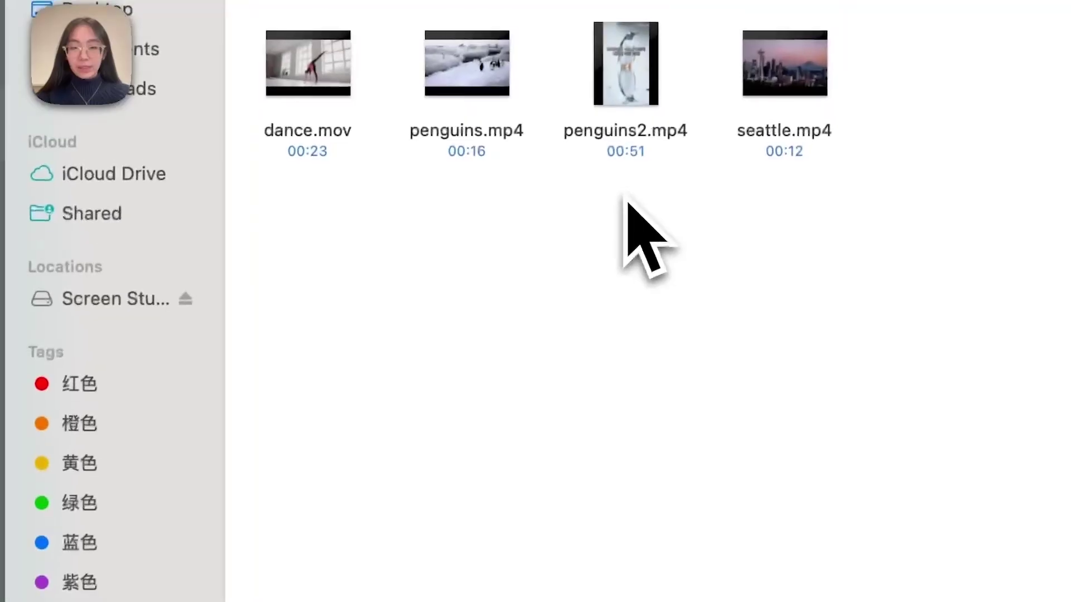
{"action": "left_click", "coordinate": [350, 95]}
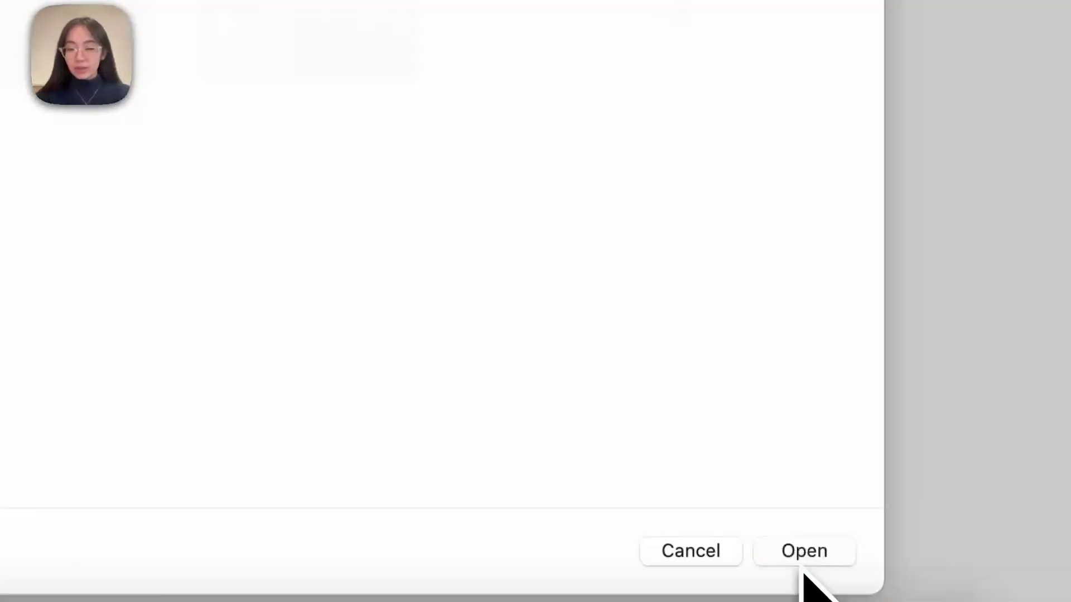
{"action": "left_click", "coordinate": [803, 552]}
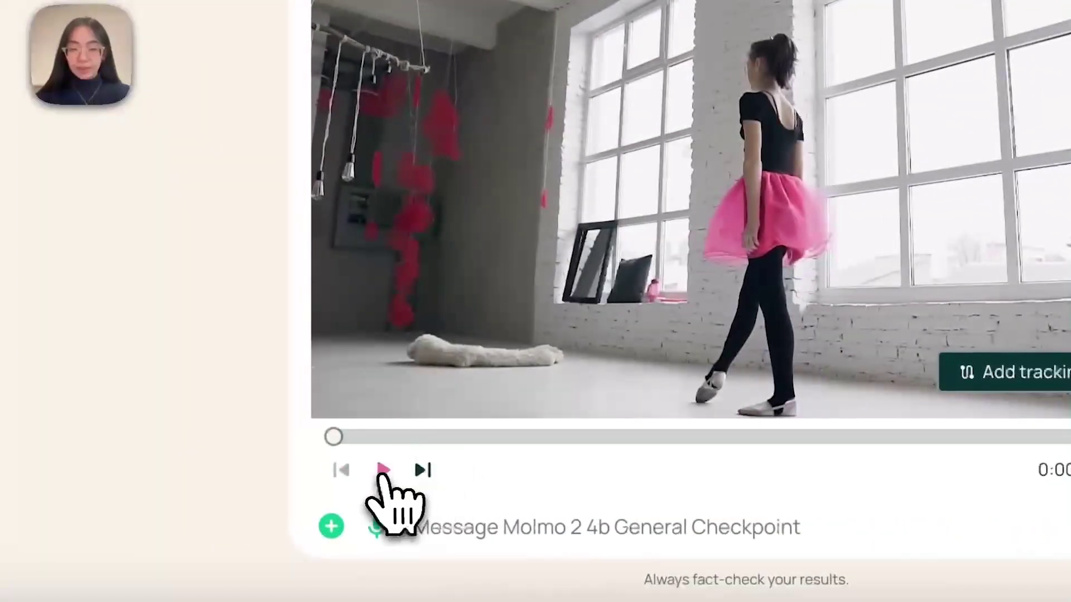
- Play the dance video and ask 'how many flips does the dancer do'
{"action": "left_click", "coordinate": [92, 471]}
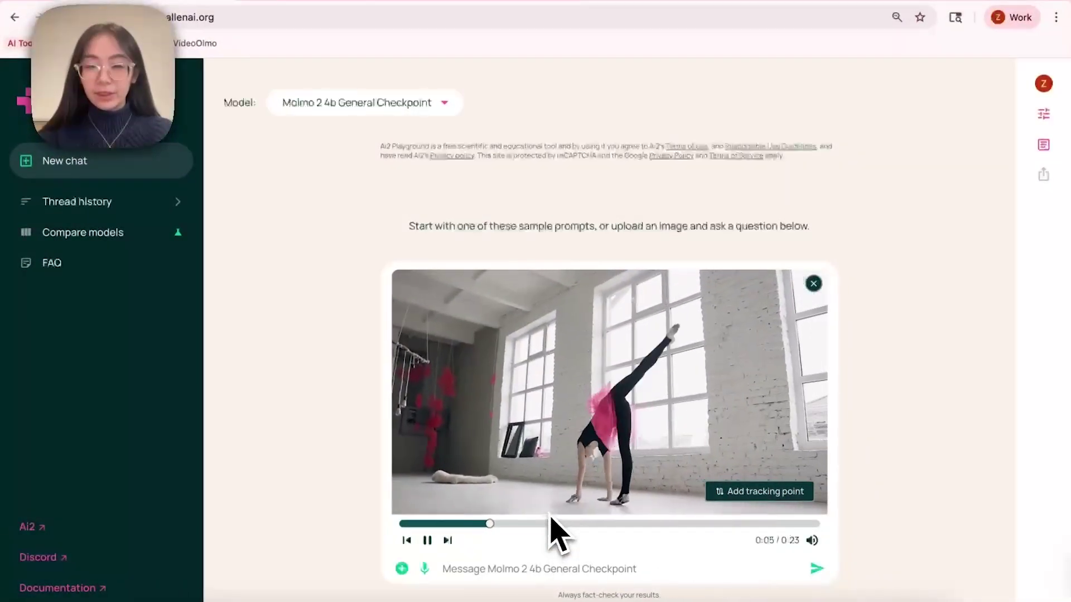
{"action": "left_click", "coordinate": [521, 569]}
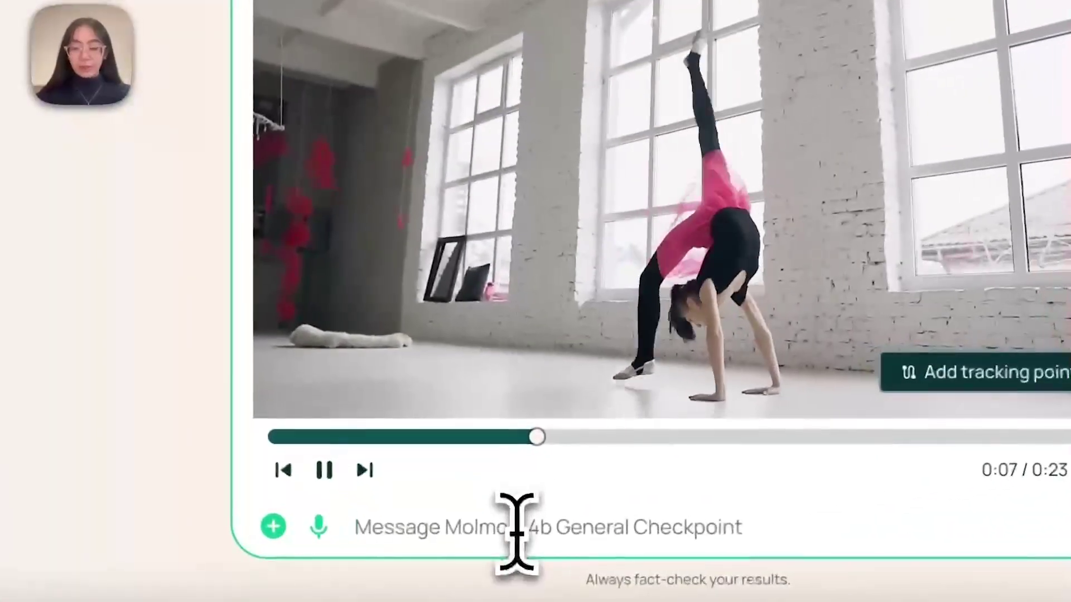
{"action": "type", "text": "how many flip"}
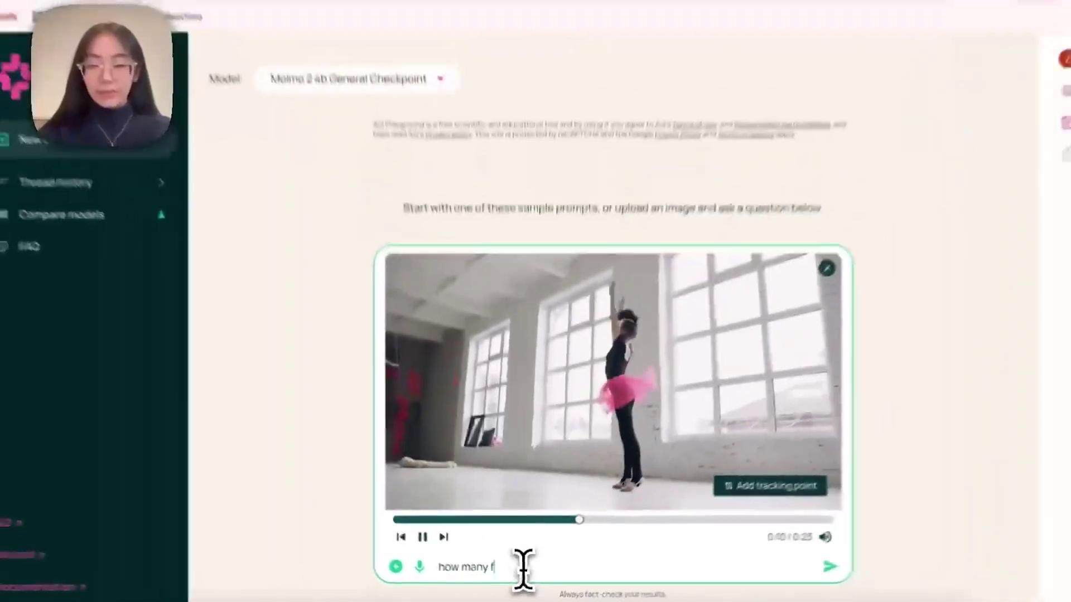
{"action": "type", "text": "s does the dan"}
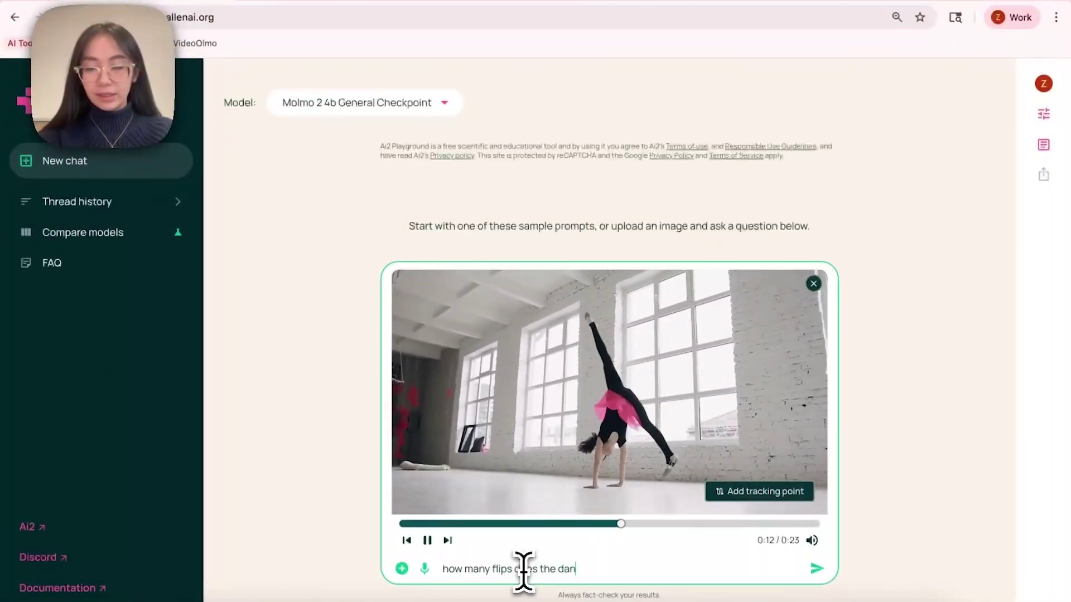
{"action": "type", "text": "cer do?"}
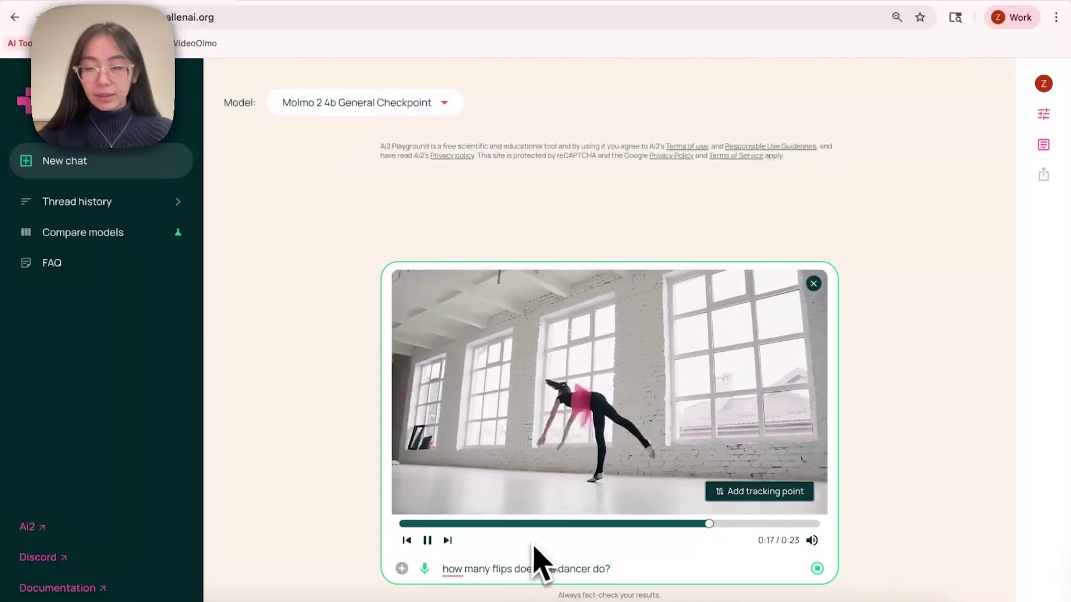
{"action": "key", "text": "Return"}
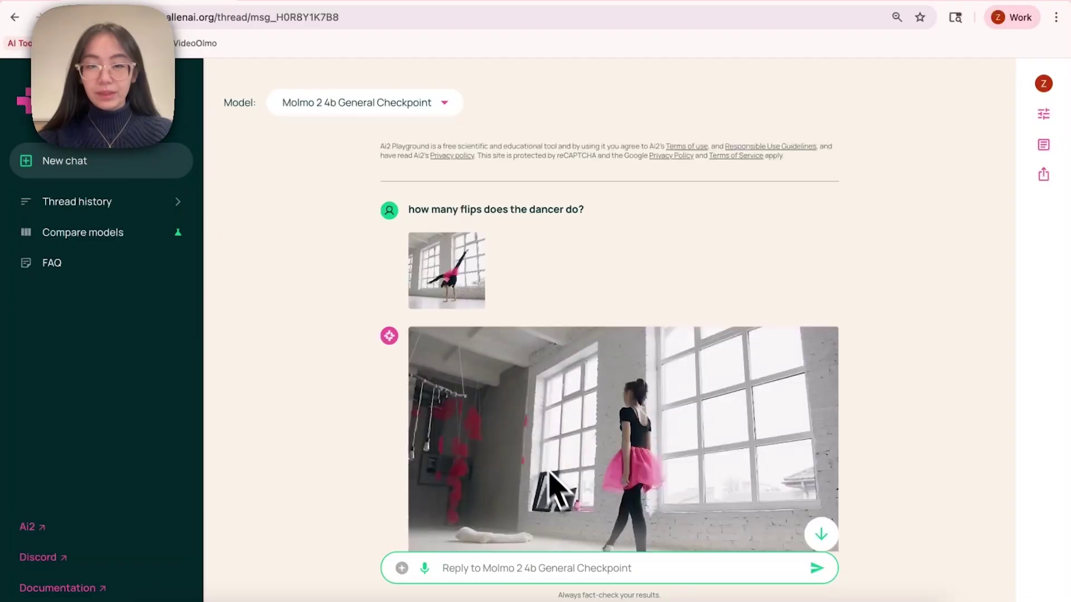
- Play the dancer video to 0:23 alongside Molmo's 5-flip answer
{"action": "scroll", "coordinate": [531, 447], "scroll_direction": "down", "scroll_amount": 3}
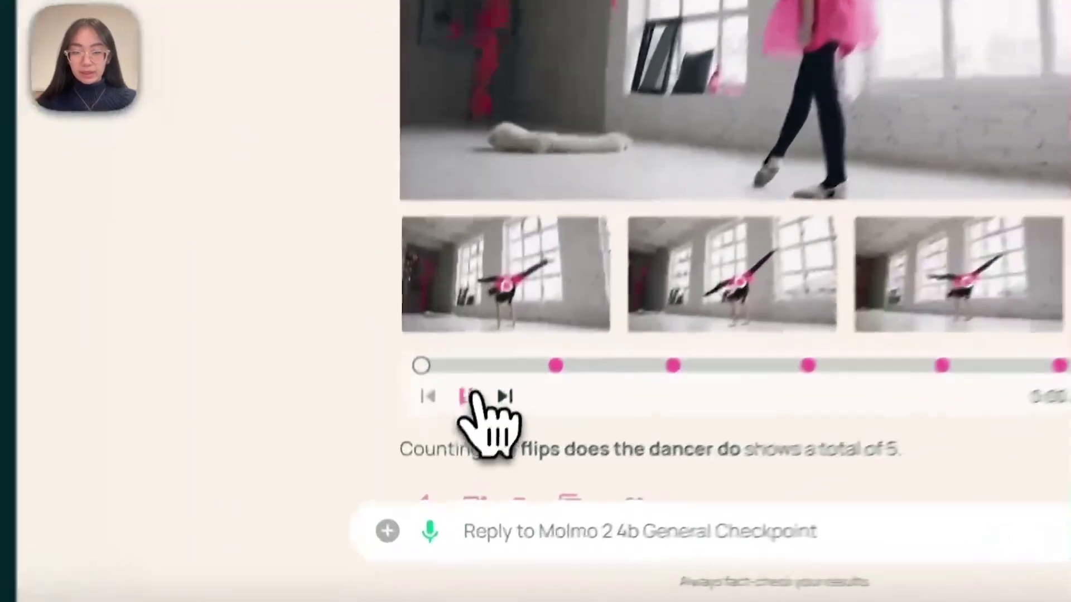
{"action": "left_click", "coordinate": [445, 496]}
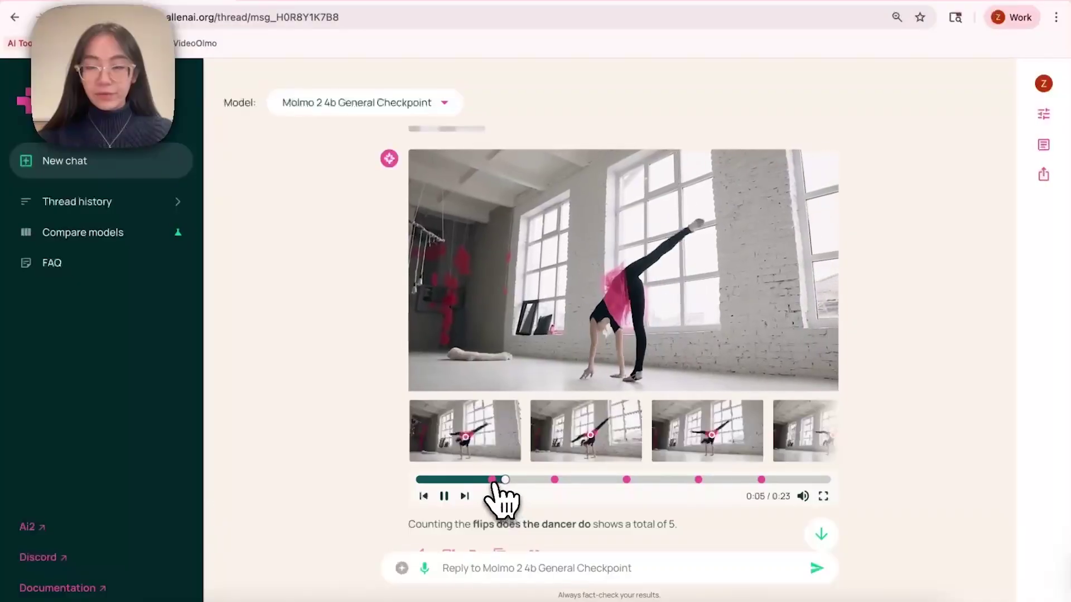
{"action": "scroll", "coordinate": [507, 492], "scroll_direction": "down", "scroll_amount": 1}
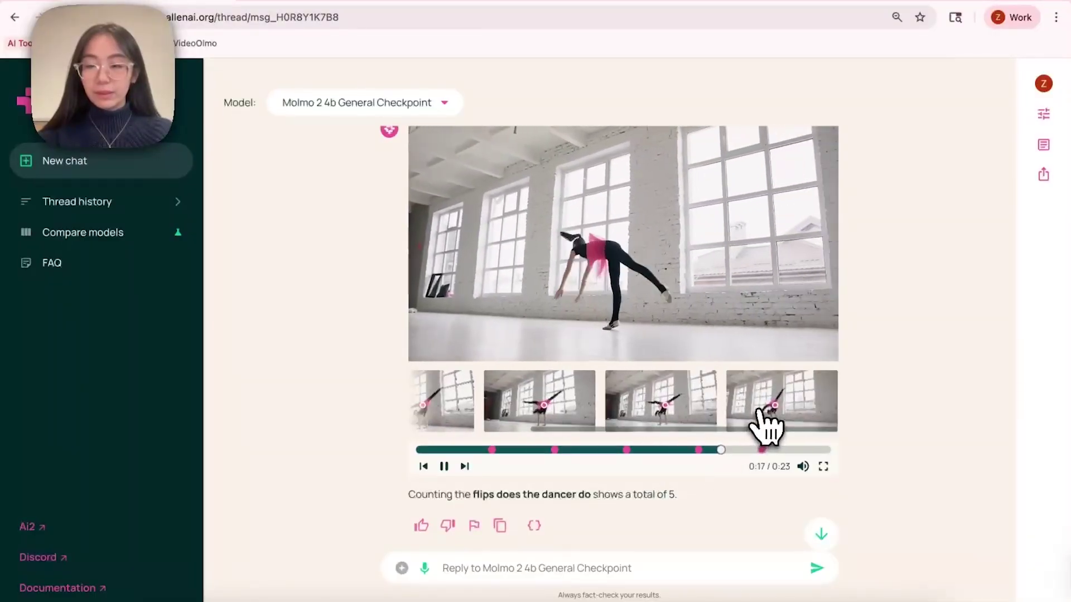
{"action": "scroll", "coordinate": [741, 454], "scroll_direction": "up", "scroll_amount": 1}
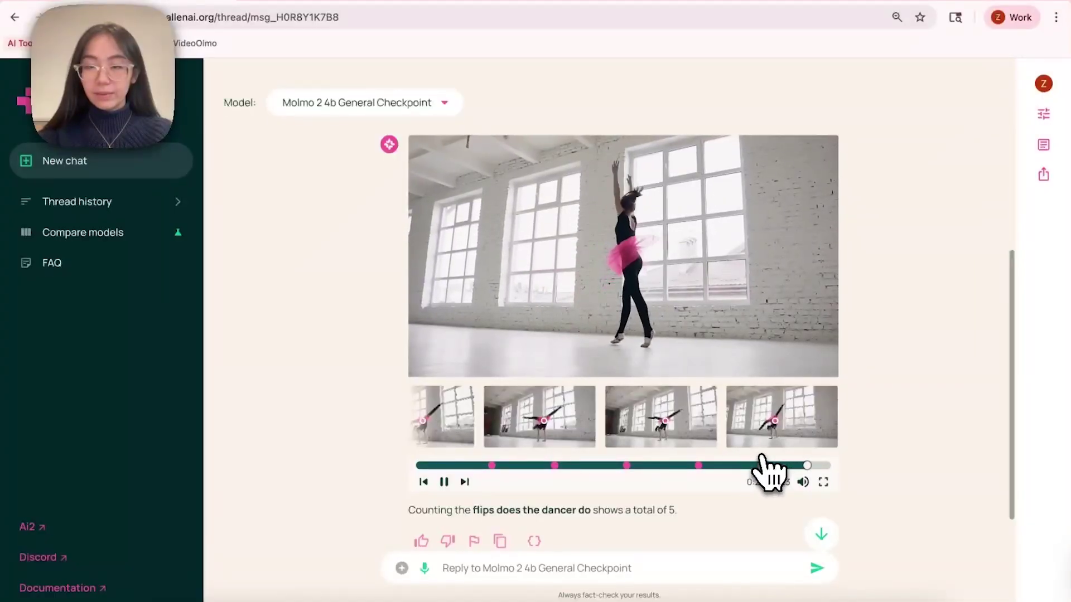
{"action": "scroll", "coordinate": [767, 455], "scroll_direction": "down", "scroll_amount": 1}
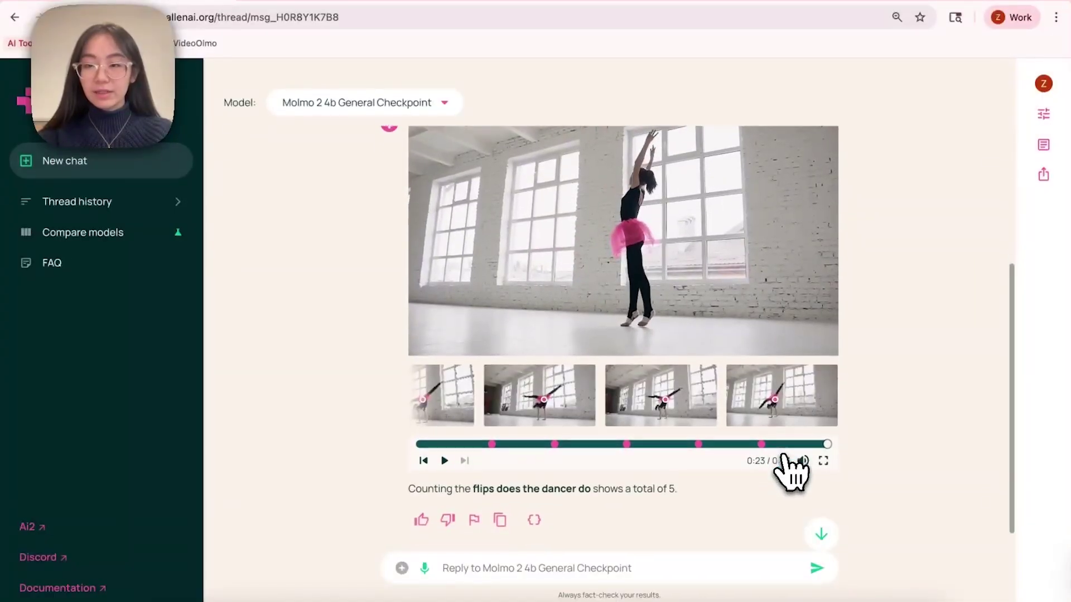
{"action": "scroll", "coordinate": [783, 432], "scroll_direction": "down", "scroll_amount": 1}
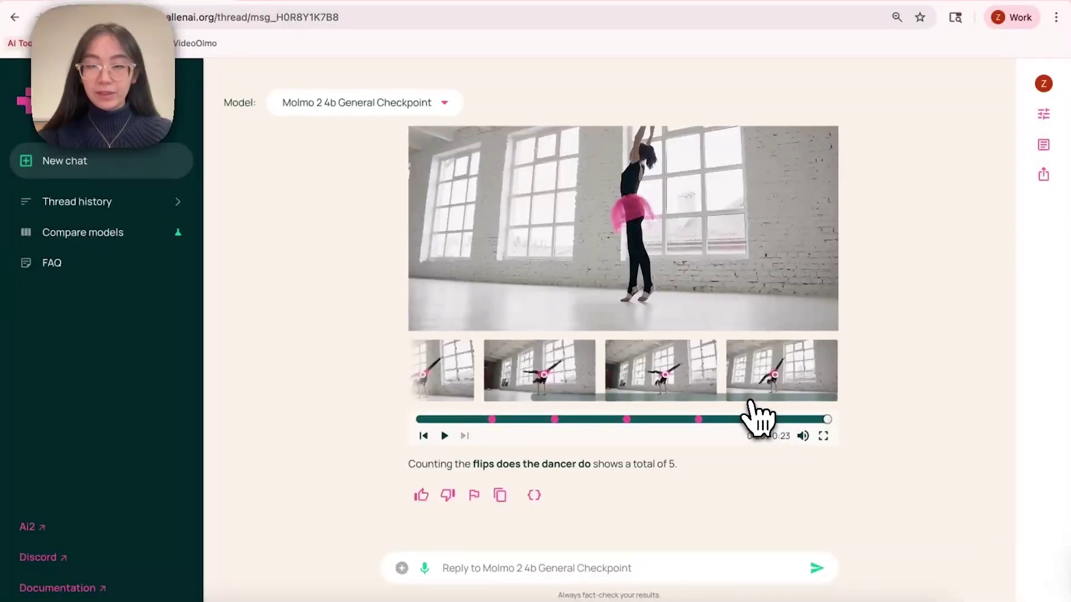
{"action": "scroll", "coordinate": [759, 416], "scroll_direction": "up", "scroll_amount": 3}
{"action": "scroll", "coordinate": [759, 415], "scroll_direction": "down", "scroll_amount": 3}
- Switch to the localhost molmo-battle comparison page
{"action": "scroll", "coordinate": [758, 415], "scroll_direction": "up", "scroll_amount": 2}
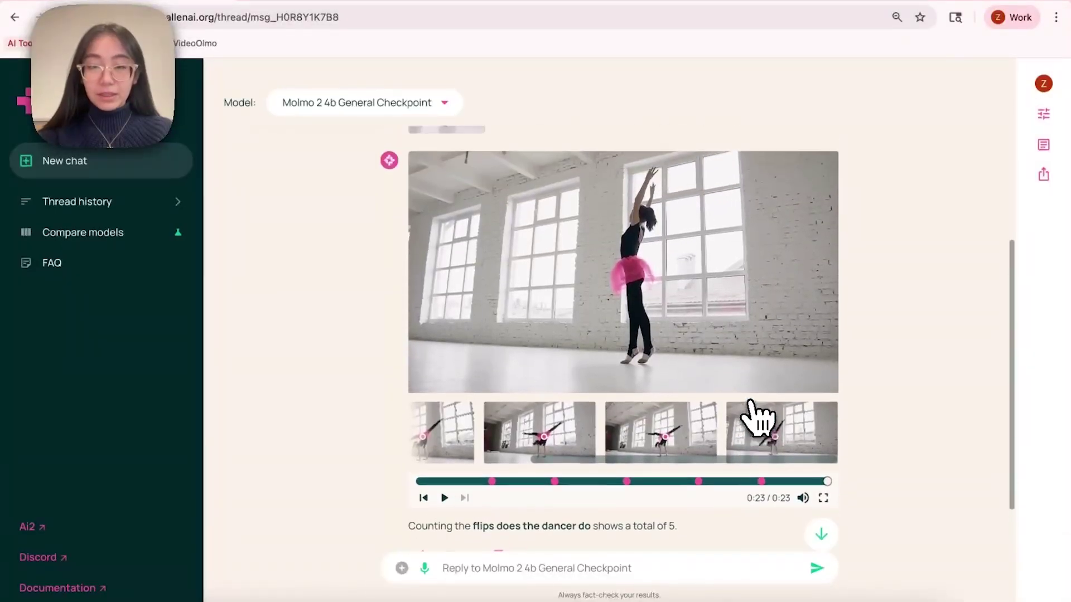
{"action": "scroll", "coordinate": [751, 401], "scroll_direction": "up", "scroll_amount": 1}
{"action": "scroll", "coordinate": [750, 402], "scroll_direction": "down", "scroll_amount": 3}
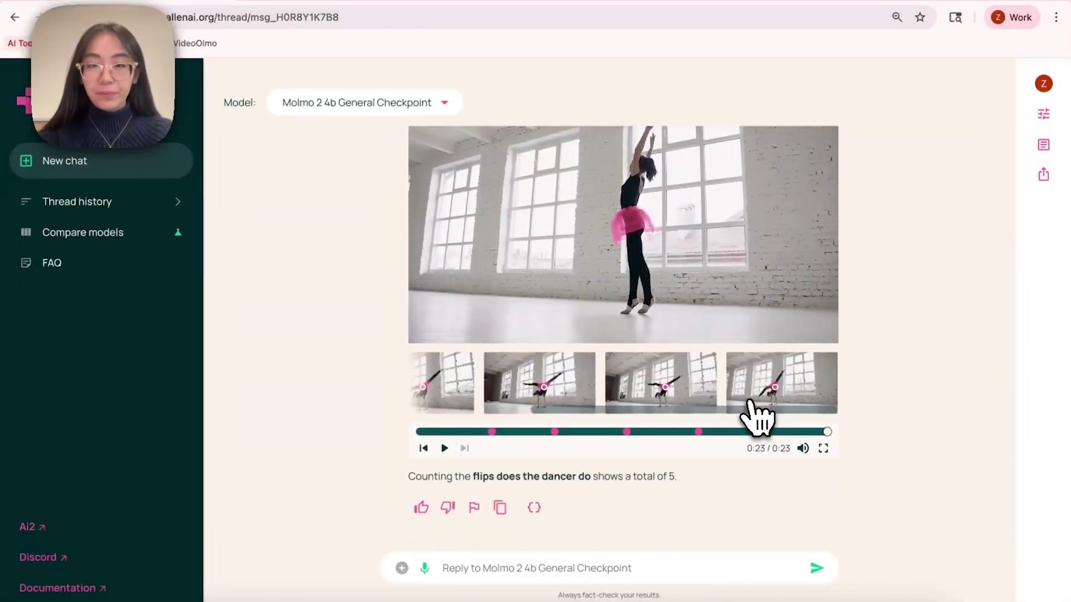
{"action": "left_click", "coordinate": [325, 3]}
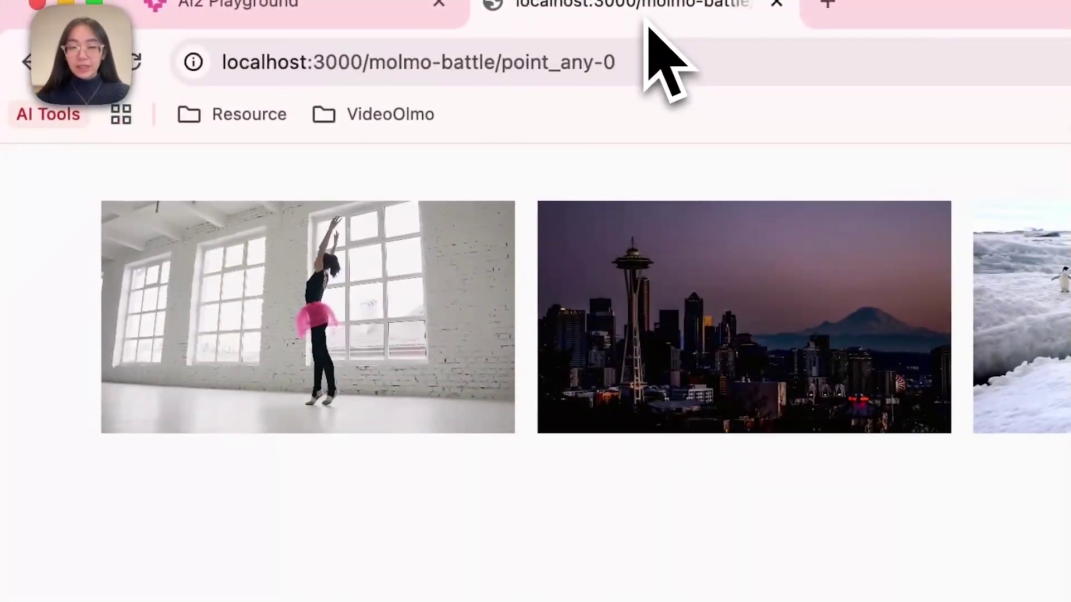
- Open the ballerina video and ask Gemini and Molmo 2 how many flips the dancer does
{"action": "left_click", "coordinate": [282, 310]}
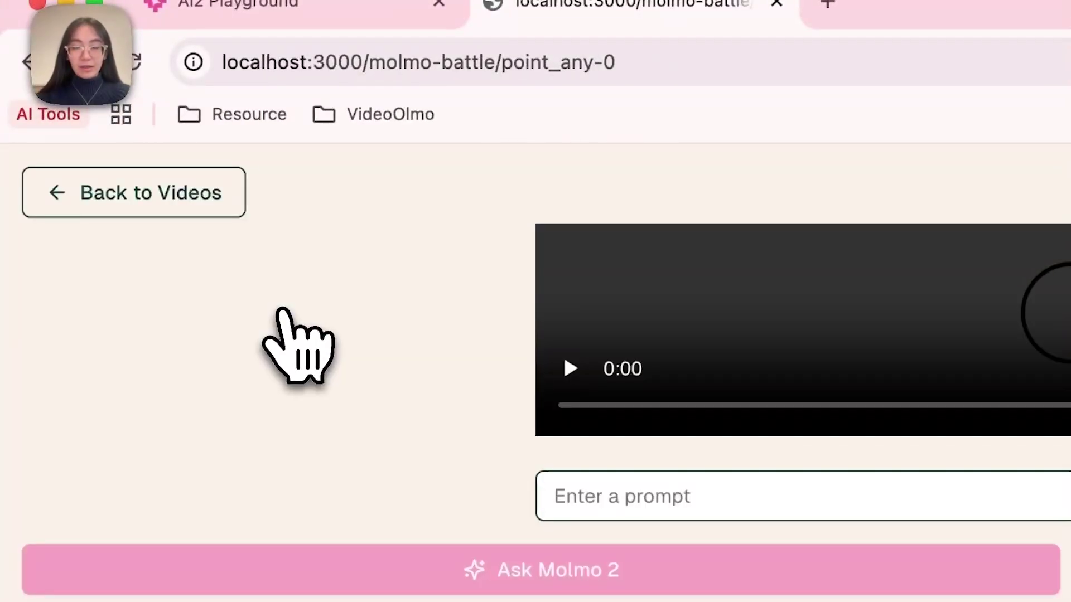
{"action": "left_click", "coordinate": [340, 22]}
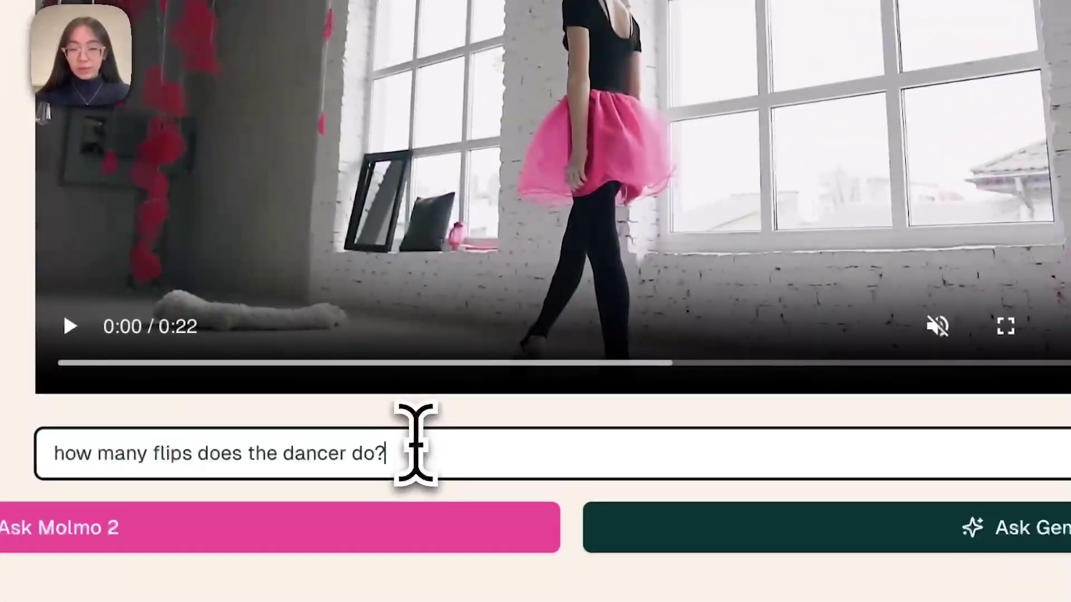
{"action": "left_click", "coordinate": [787, 534]}
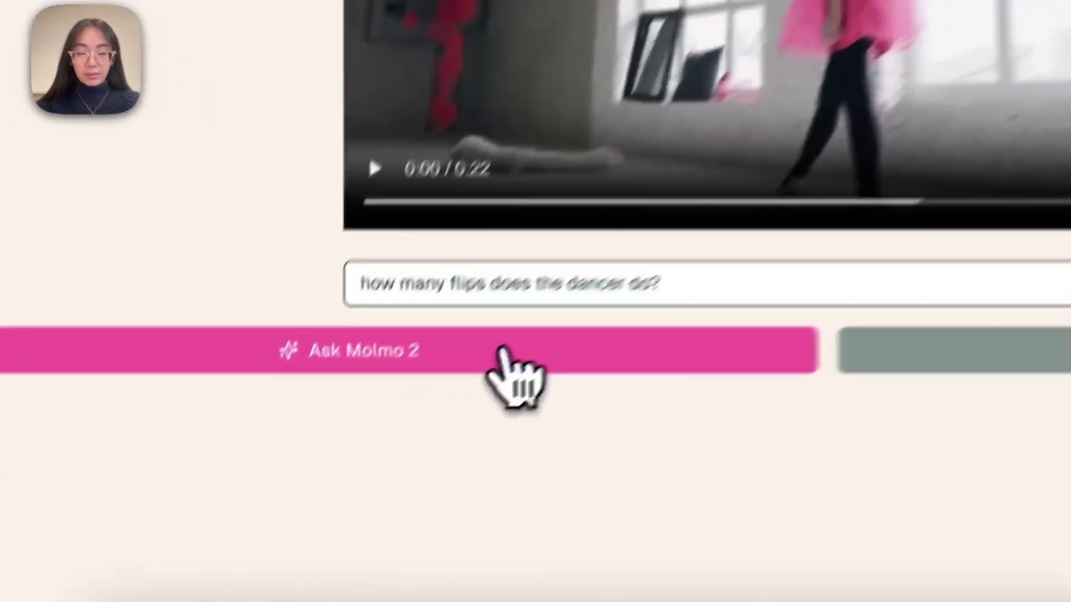
{"action": "left_click", "coordinate": [355, 467]}
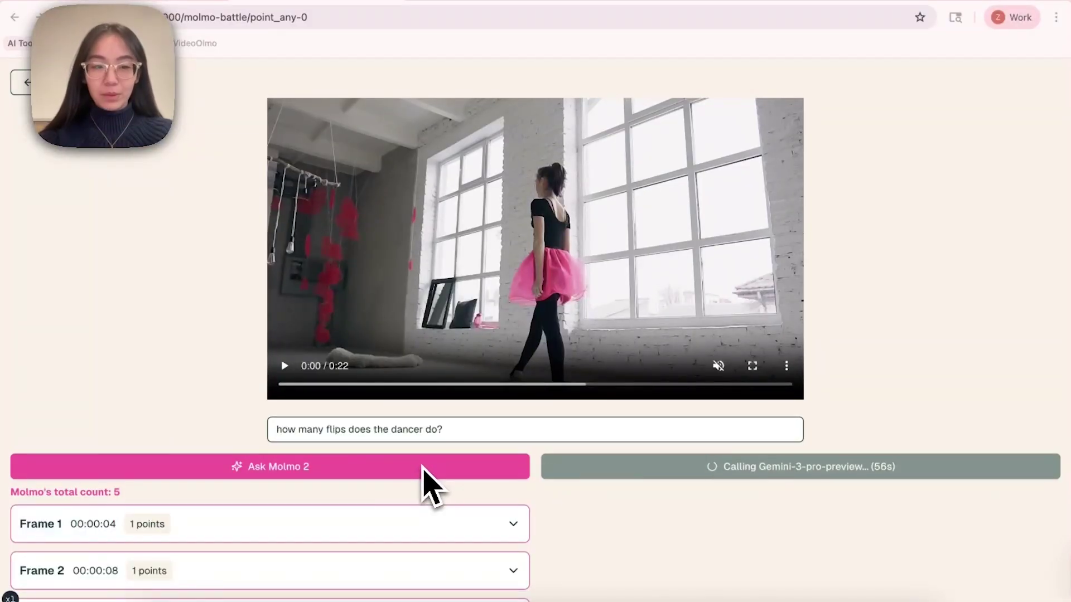
- Expand Molmo's Frame 2 and Frame 3 flip results to review their points
{"action": "scroll", "coordinate": [432, 488], "scroll_direction": "down", "scroll_amount": 3}
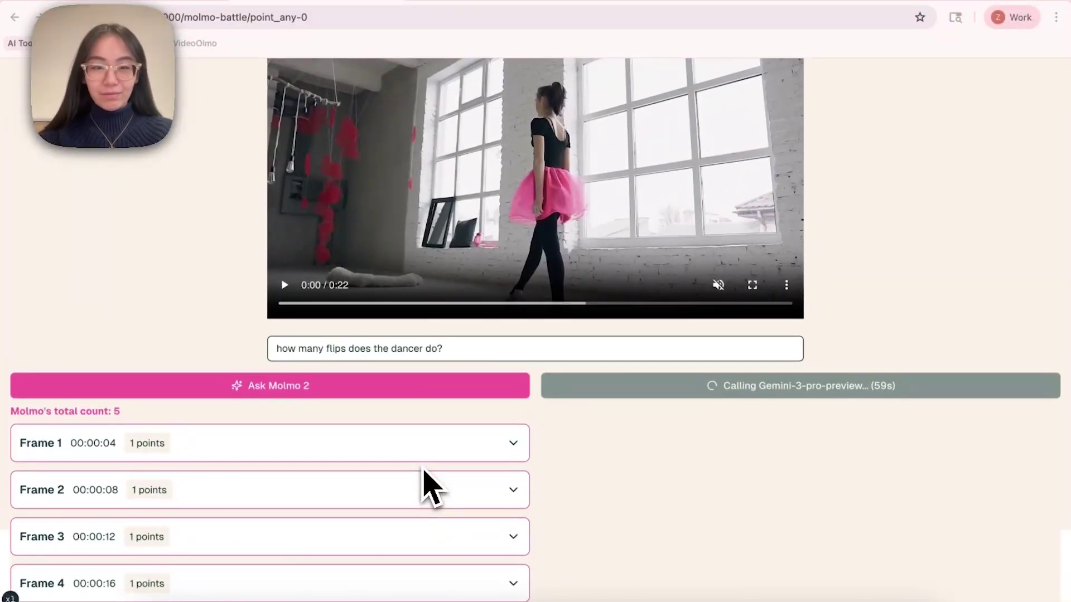
{"action": "scroll", "coordinate": [431, 488], "scroll_direction": "down", "scroll_amount": 2}
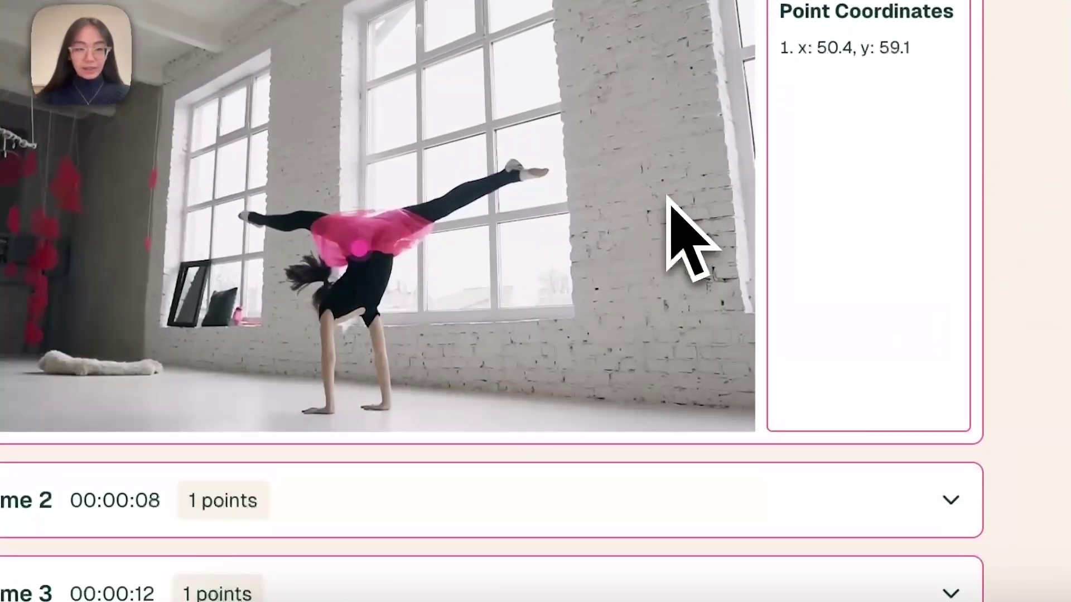
{"action": "left_click", "coordinate": [653, 341]}
- Expand Molmo's Frame 4 and Frame 5 results while Gemini returns its count of 4 flips
{"action": "scroll", "coordinate": [653, 349], "scroll_direction": "down", "scroll_amount": 6}
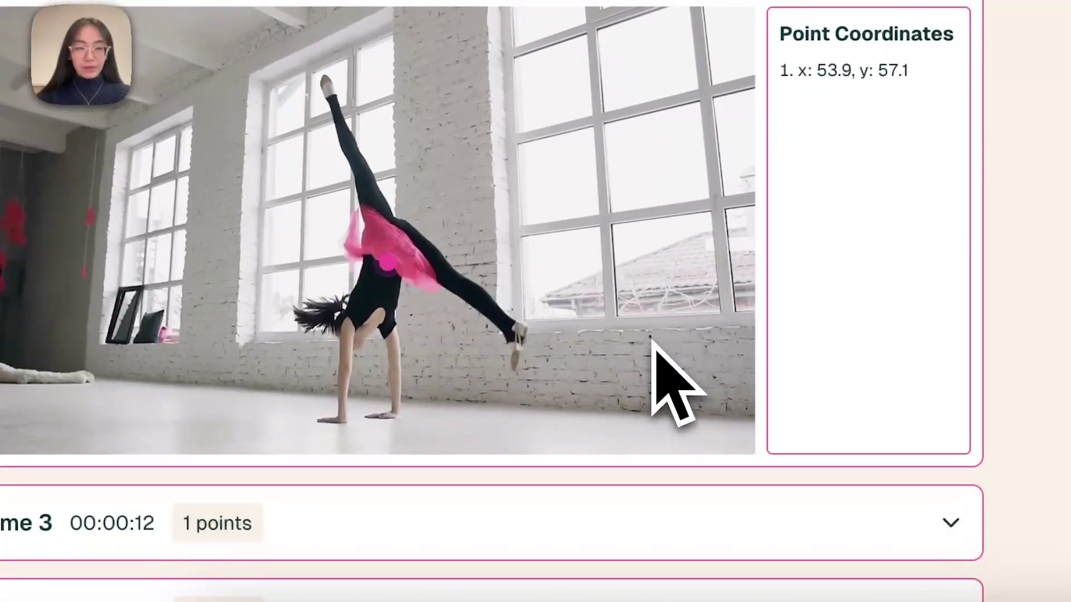
{"action": "scroll", "coordinate": [647, 351], "scroll_direction": "down", "scroll_amount": 3}
{"action": "left_click", "coordinate": [641, 363]}
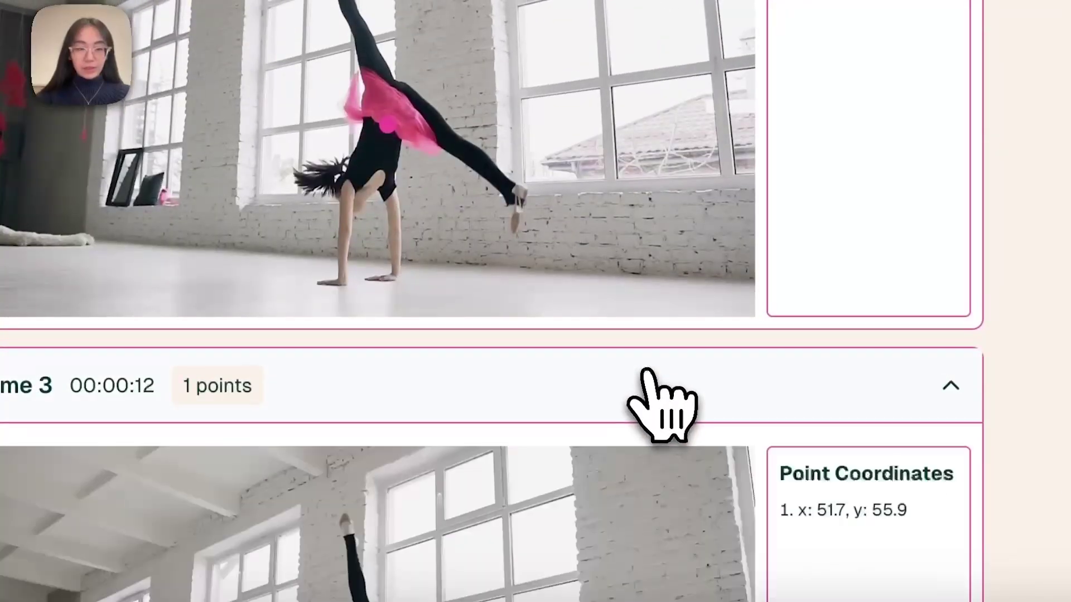
{"action": "scroll", "coordinate": [641, 363], "scroll_direction": "down", "scroll_amount": 8}
{"action": "left_click", "coordinate": [643, 464]}
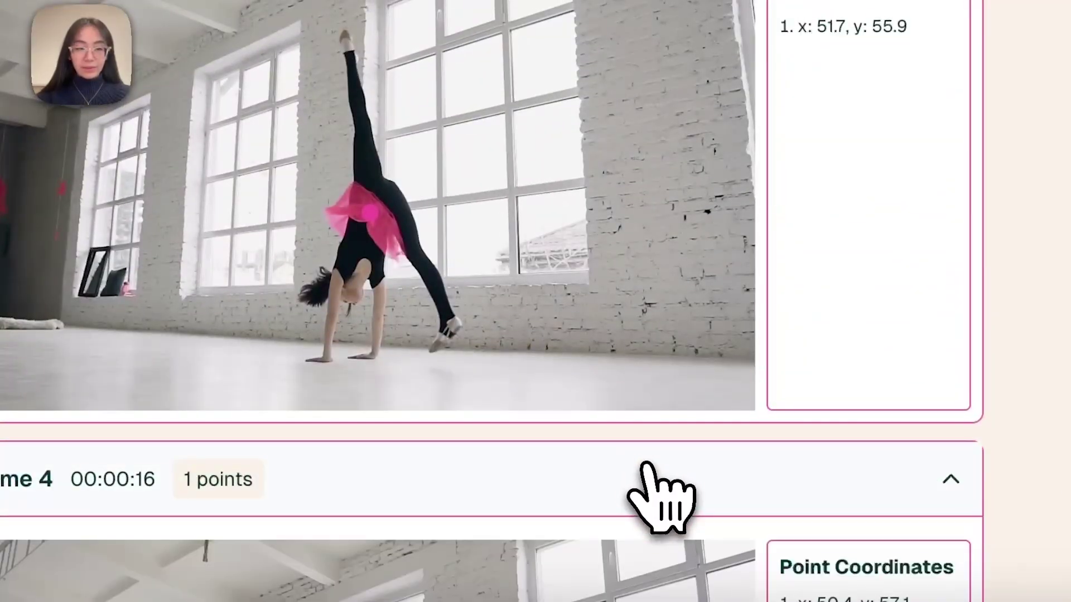
{"action": "scroll", "coordinate": [646, 469], "scroll_direction": "down", "scroll_amount": 8}
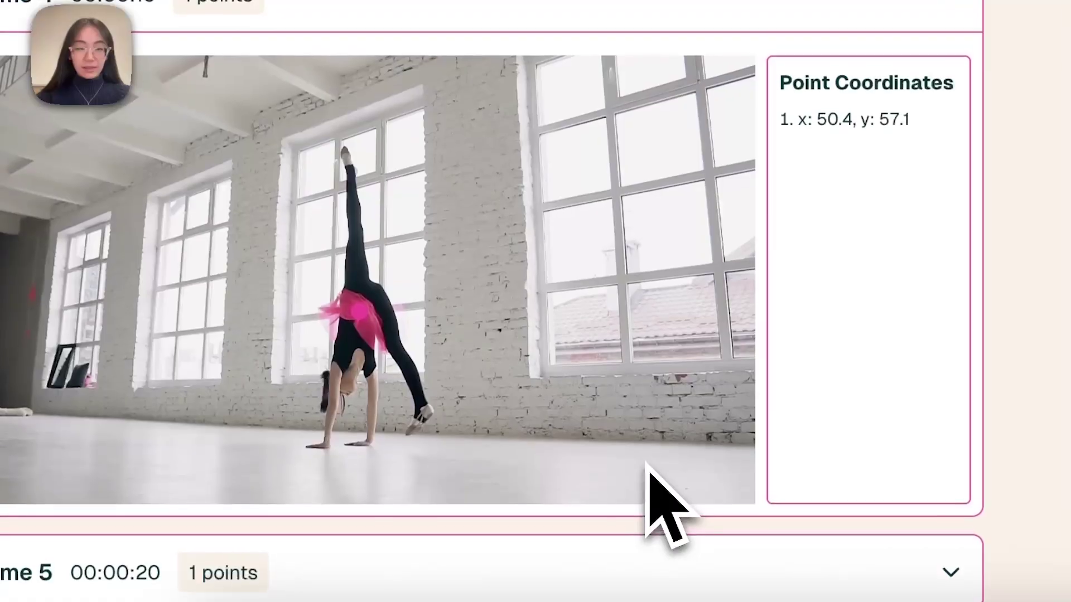
{"action": "scroll", "coordinate": [661, 466], "scroll_direction": "up", "scroll_amount": 3}
{"action": "scroll", "coordinate": [675, 454], "scroll_direction": "down", "scroll_amount": 3}
{"action": "left_click", "coordinate": [633, 577]}
{"action": "scroll", "coordinate": [630, 581], "scroll_direction": "down", "scroll_amount": 8}
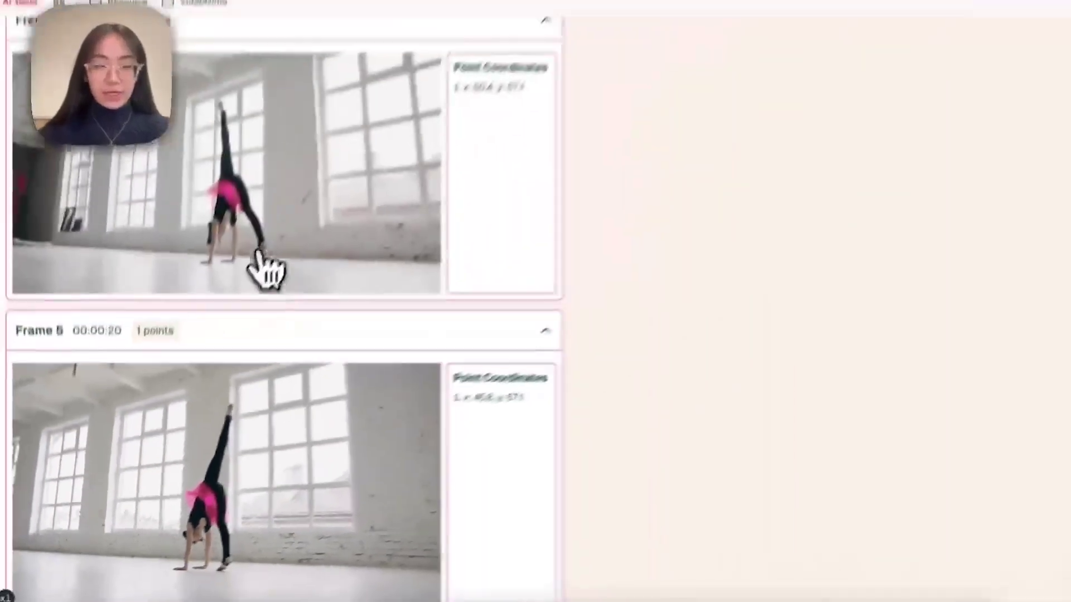
{"action": "scroll", "coordinate": [246, 243], "scroll_direction": "up", "scroll_amount": 15}
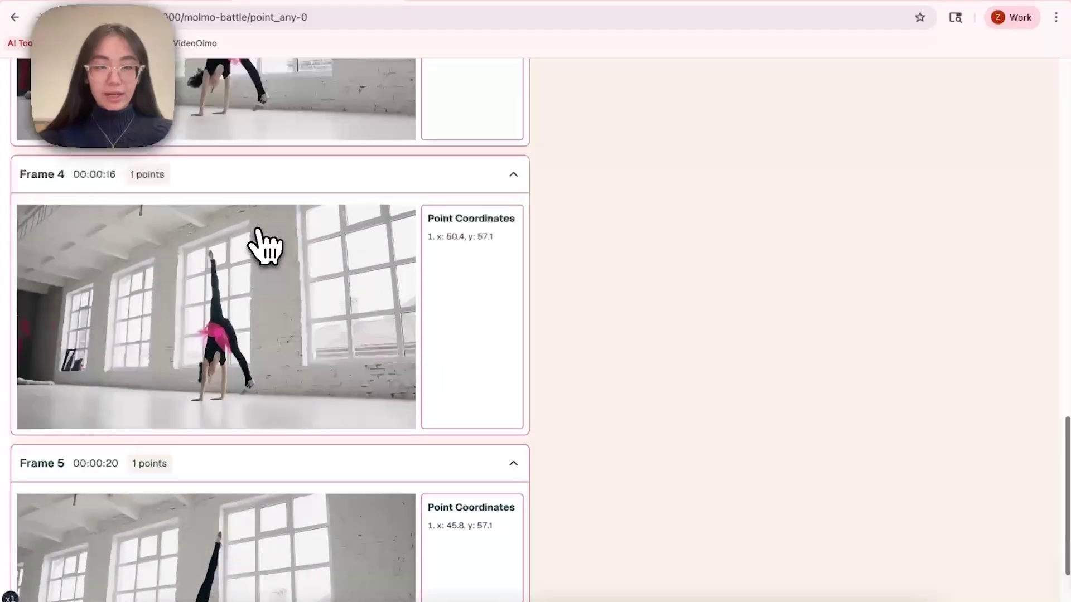
{"action": "scroll", "coordinate": [258, 230], "scroll_direction": "up", "scroll_amount": 6}
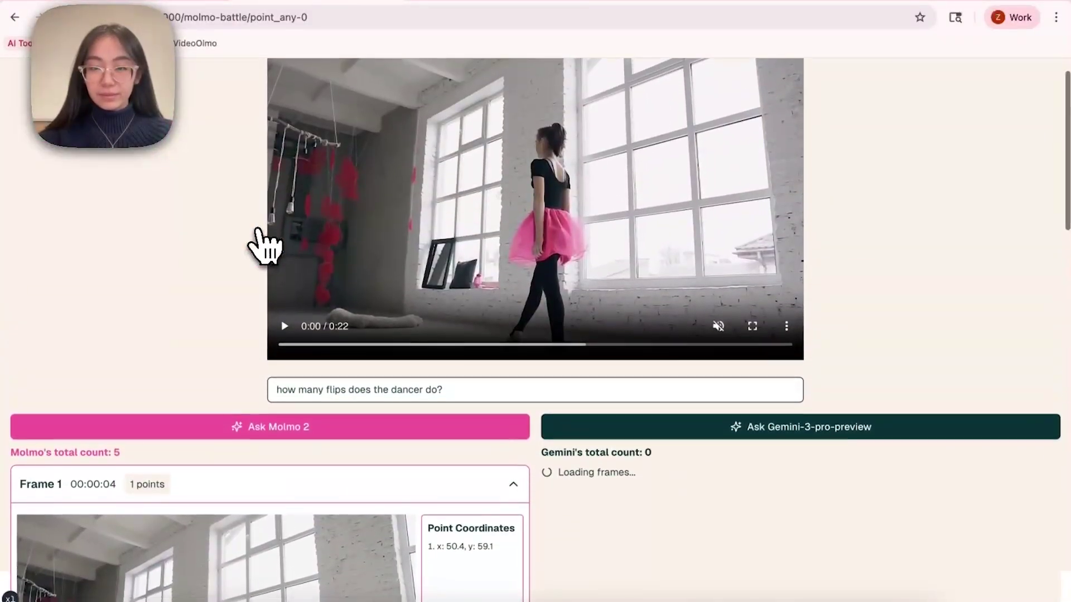
{"action": "scroll", "coordinate": [257, 230], "scroll_direction": "down", "scroll_amount": 3}
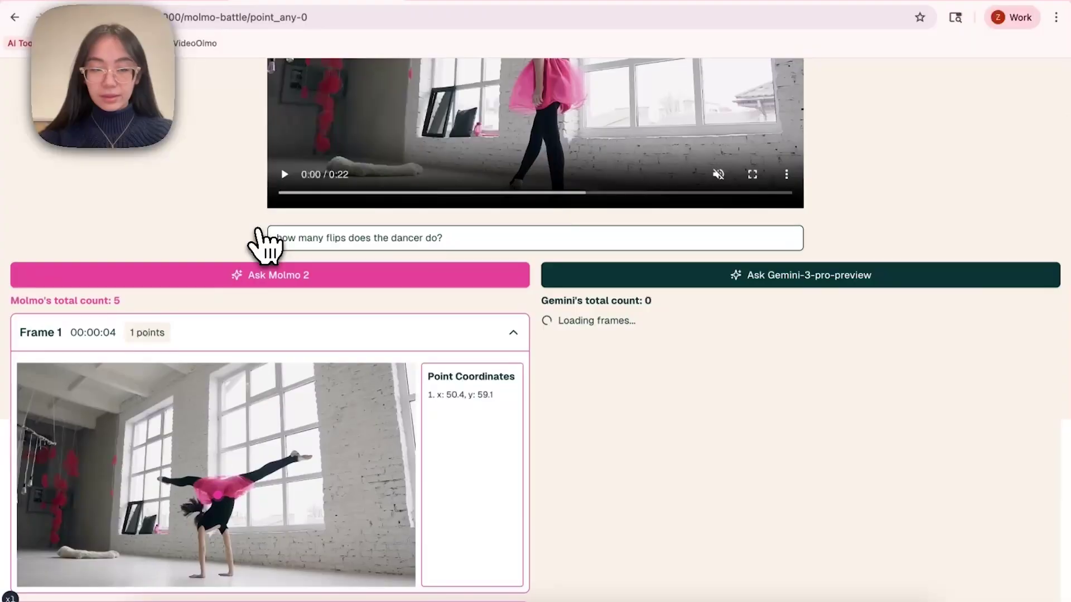
{"action": "scroll", "coordinate": [262, 240], "scroll_direction": "down", "scroll_amount": 3}
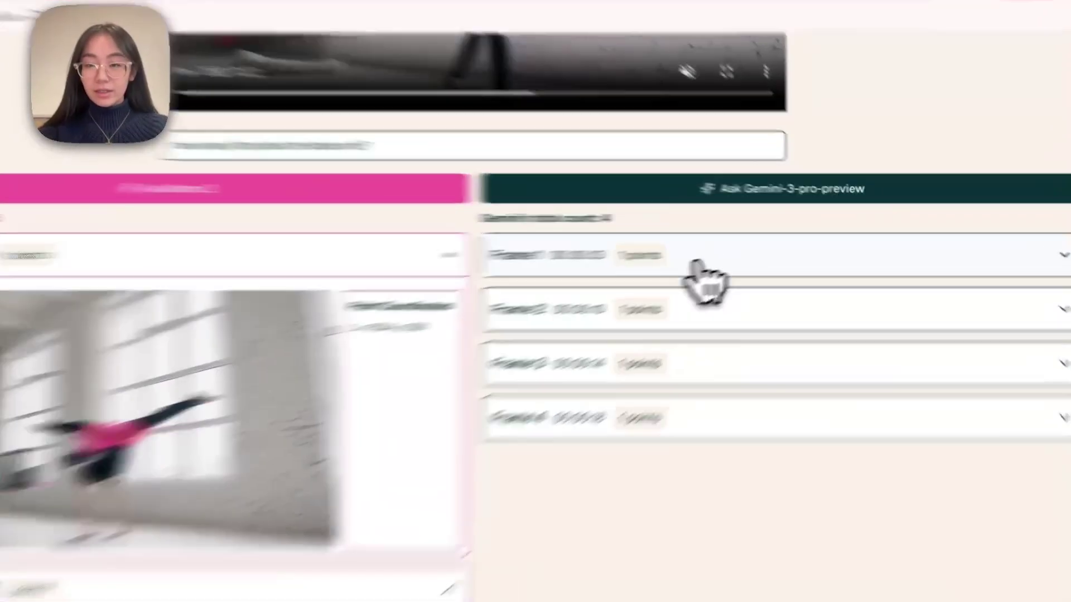
- Expand Gemini's Frame 1 and Frame 2 results and highlight its total count of 4
{"action": "left_click", "coordinate": [723, 258]}
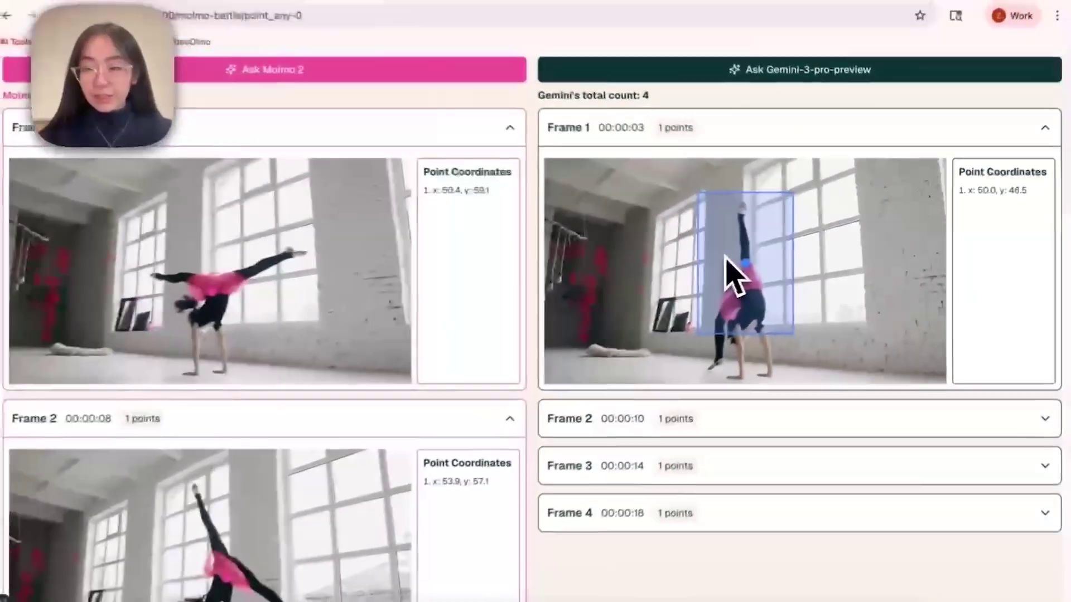
{"action": "scroll", "coordinate": [730, 273], "scroll_direction": "down", "scroll_amount": 1}
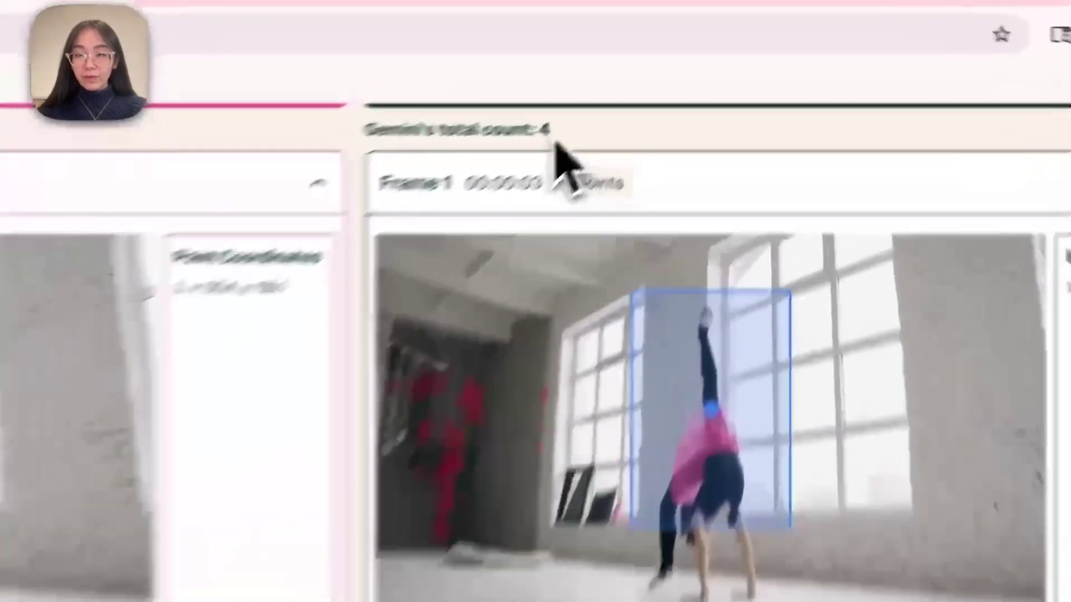
{"action": "double_click", "coordinate": [647, 75]}
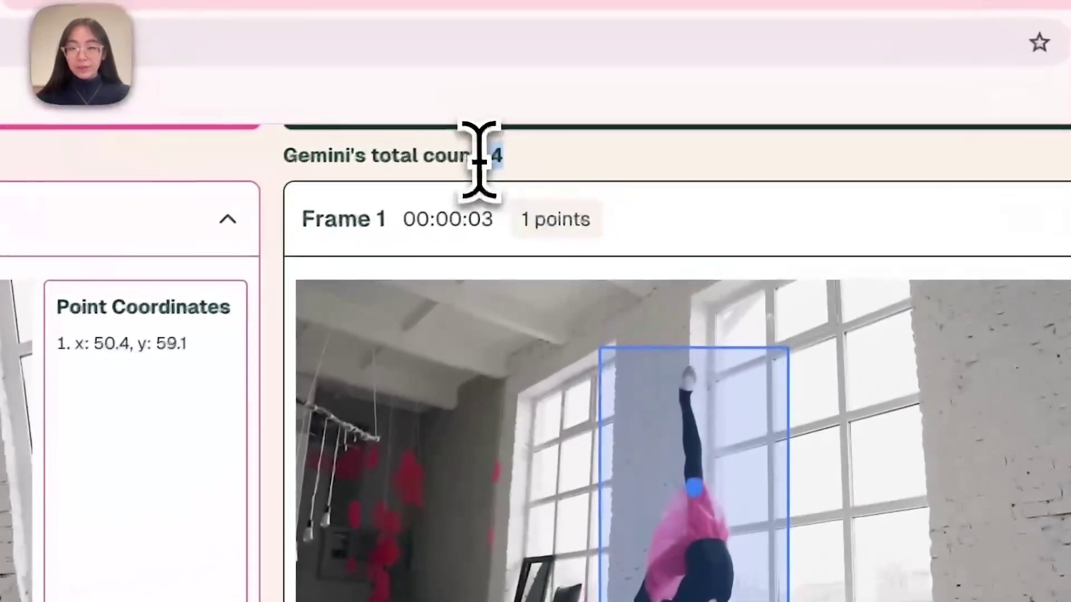
{"action": "scroll", "coordinate": [586, 370], "scroll_direction": "up", "scroll_amount": 5}
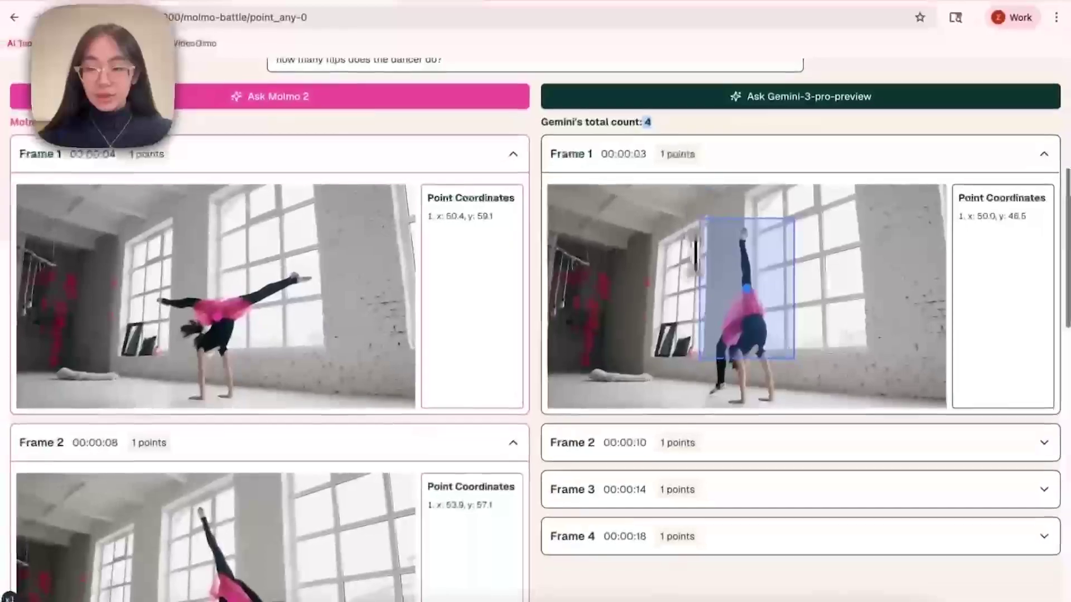
{"action": "scroll", "coordinate": [692, 547], "scroll_direction": "down", "scroll_amount": 2}
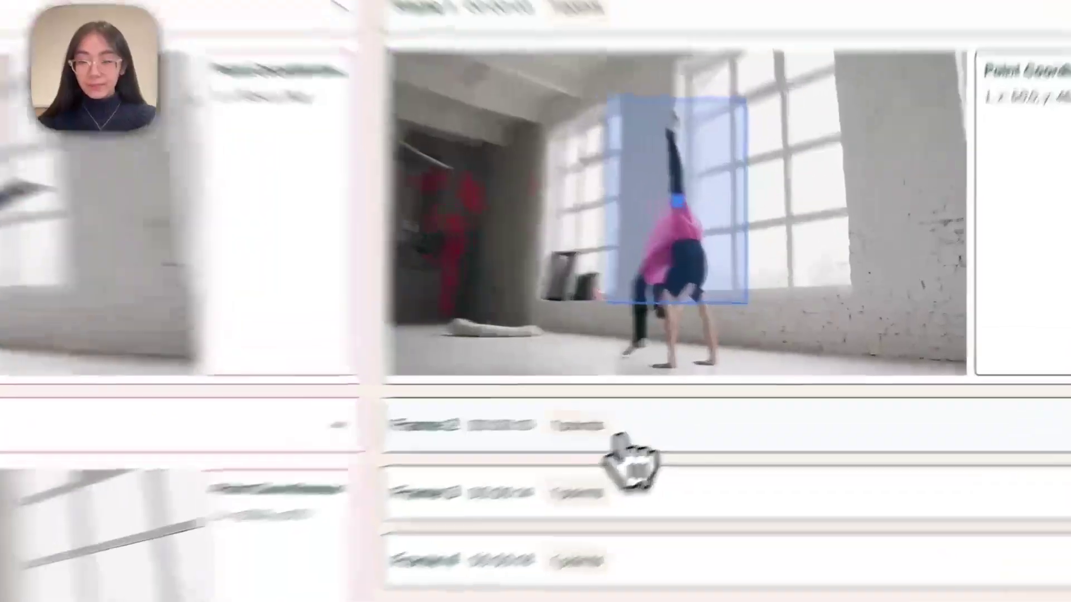
{"action": "left_click", "coordinate": [619, 443]}
- Expand Gemini's Frame 3 result at 00:00:14
{"action": "scroll", "coordinate": [625, 463], "scroll_direction": "down", "scroll_amount": 4}
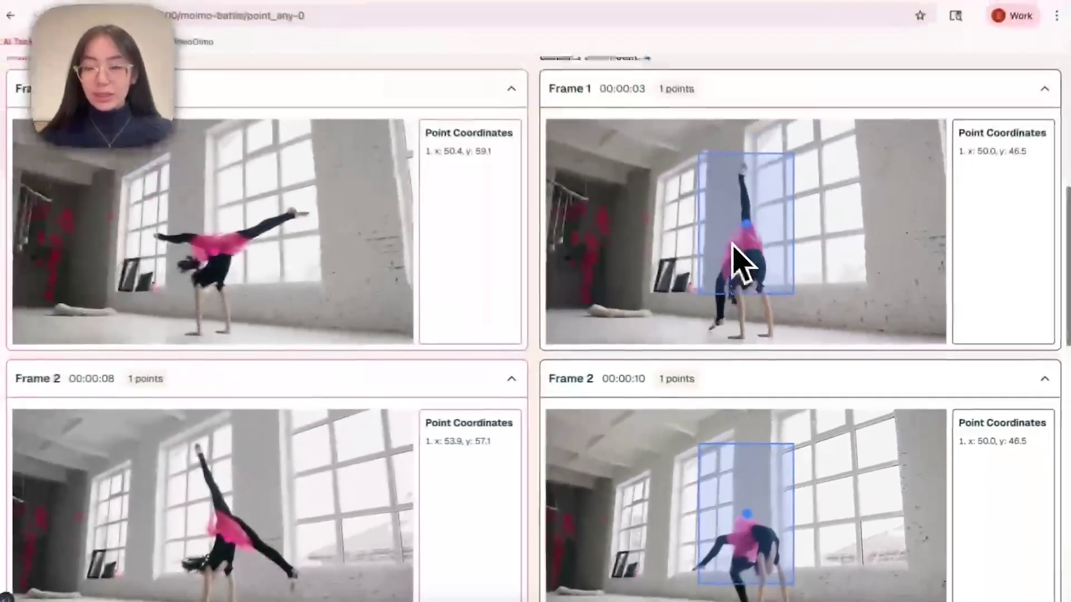
{"action": "scroll", "coordinate": [739, 259], "scroll_direction": "up", "scroll_amount": 1}
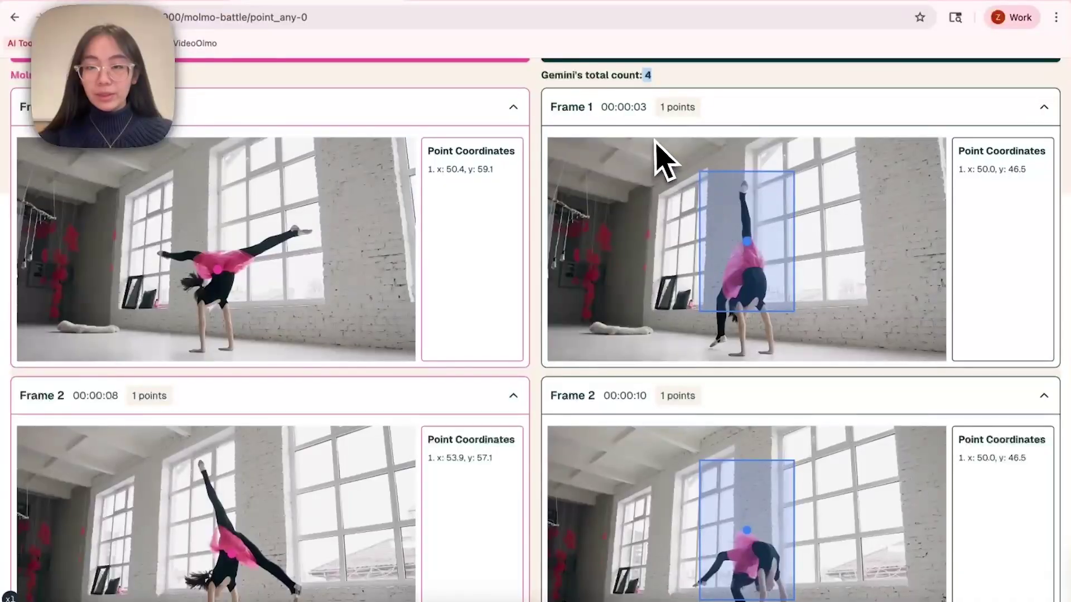
{"action": "scroll", "coordinate": [643, 132], "scroll_direction": "down", "scroll_amount": 1}
{"action": "scroll", "coordinate": [684, 234], "scroll_direction": "down", "scroll_amount": 3}
{"action": "scroll", "coordinate": [694, 262], "scroll_direction": "down", "scroll_amount": 2}
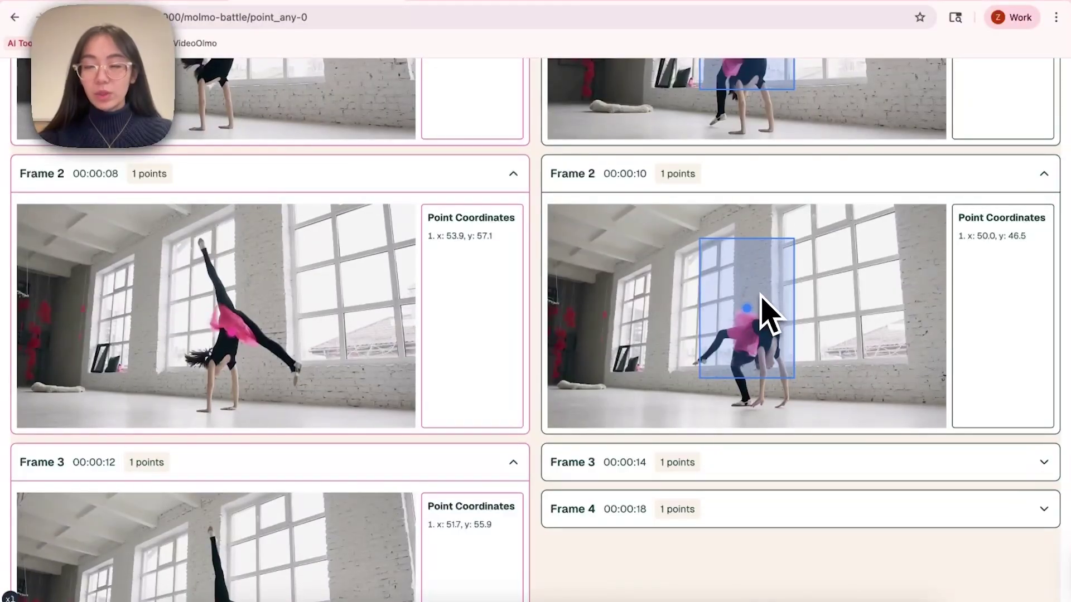
{"action": "scroll", "coordinate": [759, 294], "scroll_direction": "down", "scroll_amount": 1}
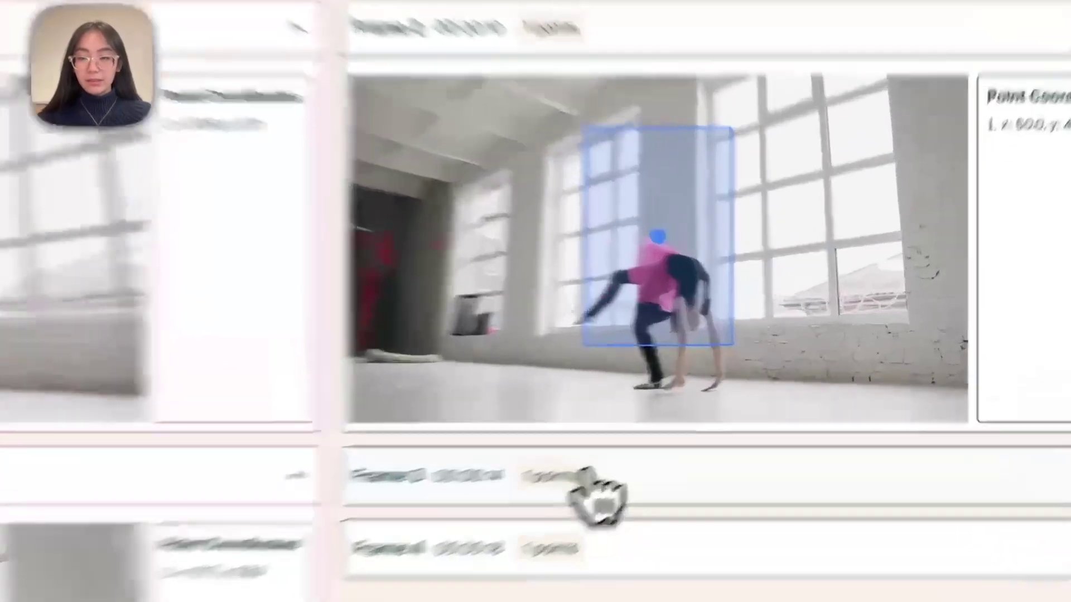
{"action": "left_click", "coordinate": [699, 424]}
- Expand Gemini's Frame 4 result at 00:00:18
{"action": "scroll", "coordinate": [699, 424], "scroll_direction": "down", "scroll_amount": 1}
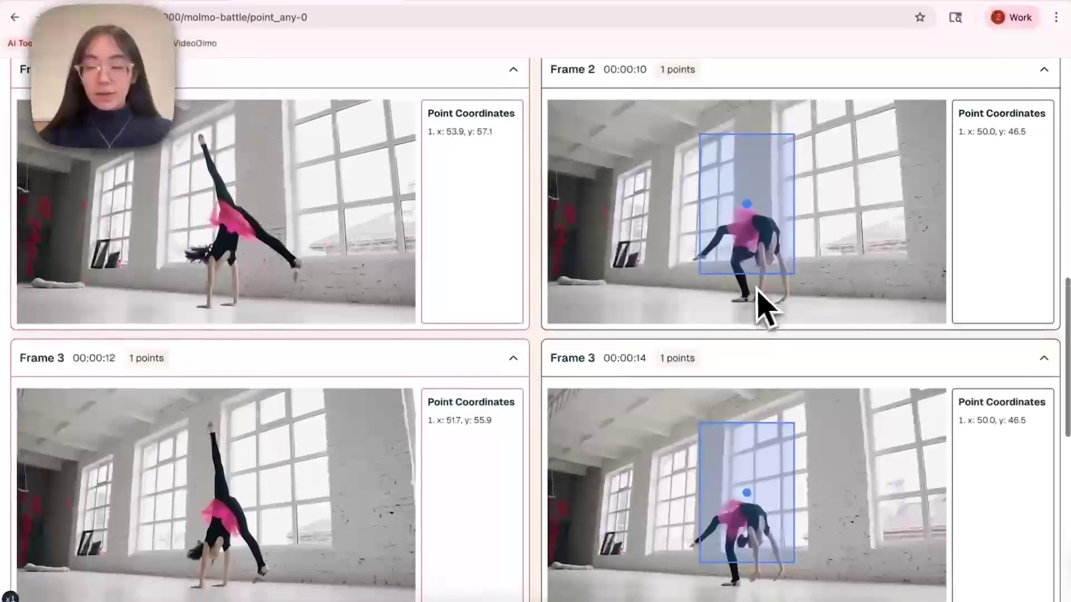
{"action": "scroll", "coordinate": [757, 288], "scroll_direction": "down", "scroll_amount": 3}
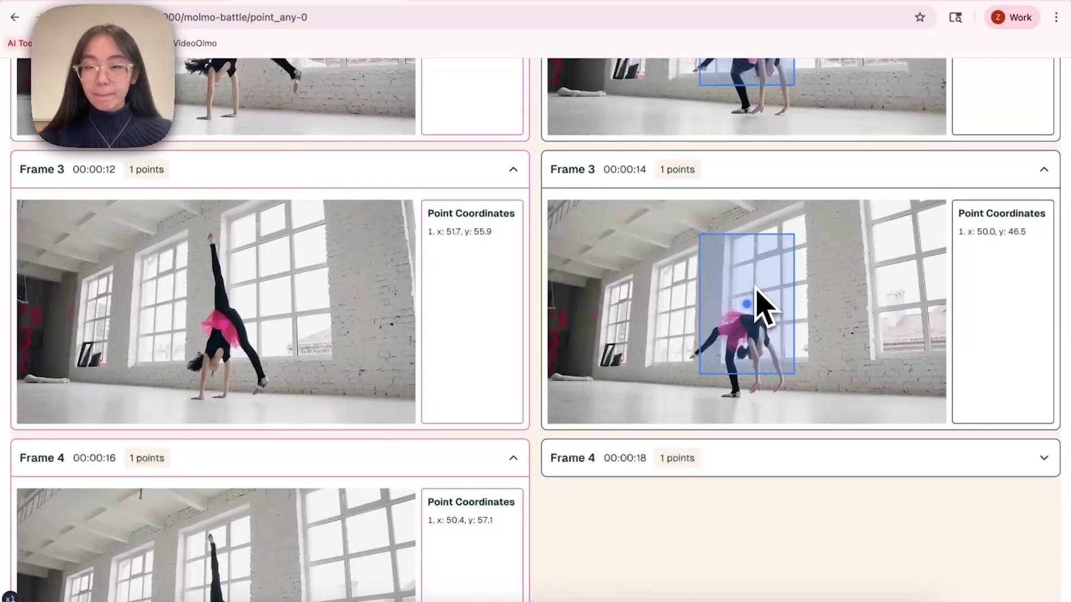
{"action": "scroll", "coordinate": [757, 287], "scroll_direction": "down", "scroll_amount": 1}
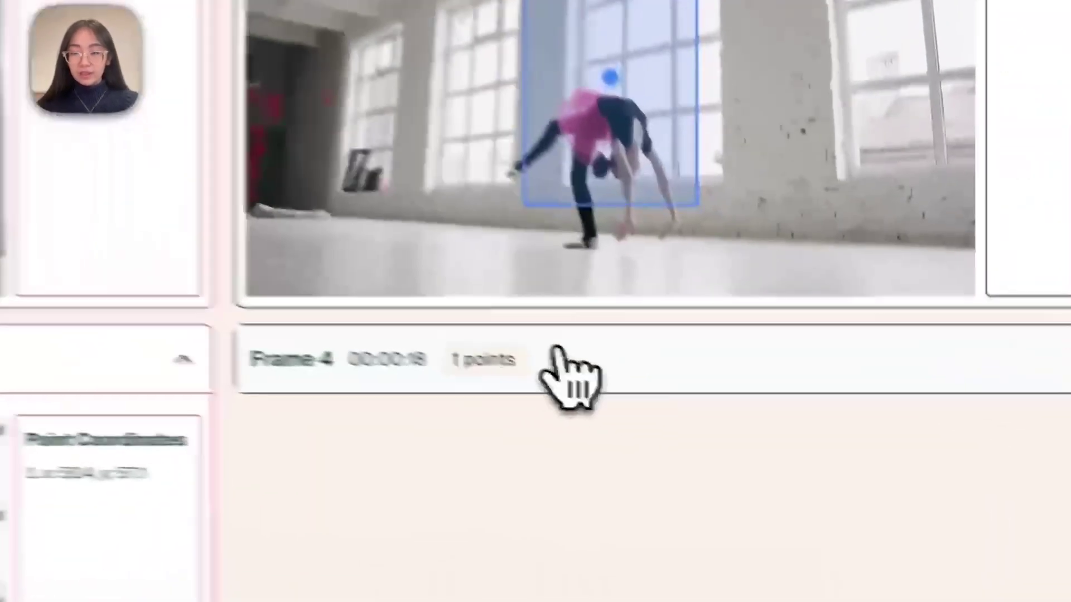
{"action": "left_click", "coordinate": [725, 431]}
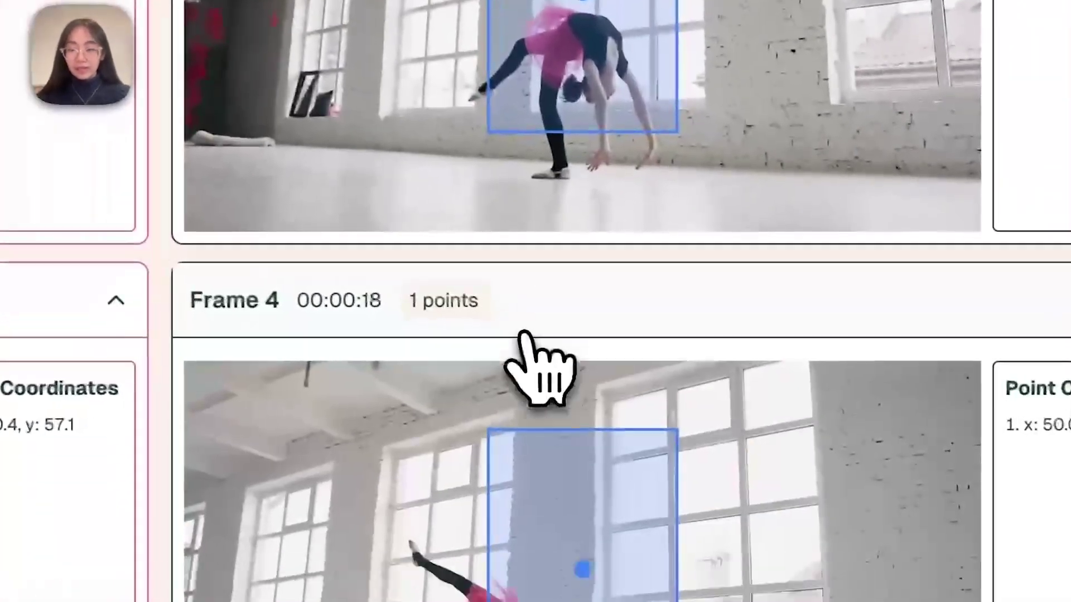
- Scroll back to the top and return to the video gallery
{"action": "scroll", "coordinate": [722, 438], "scroll_direction": "down", "scroll_amount": 3}
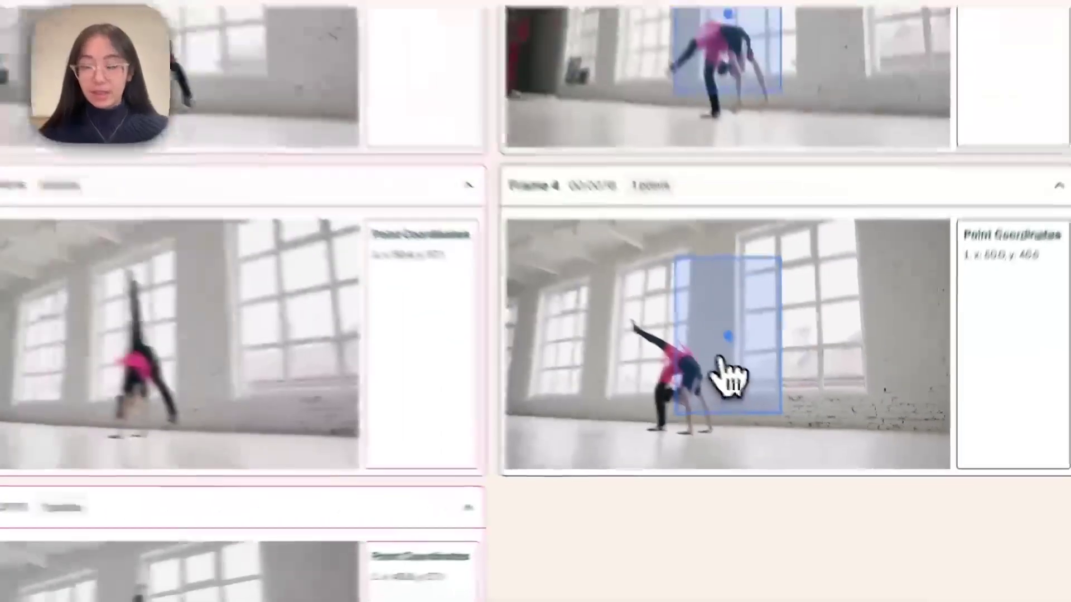
{"action": "scroll", "coordinate": [524, 337], "scroll_direction": "down", "scroll_amount": 1}
{"action": "scroll", "coordinate": [762, 346], "scroll_direction": "down", "scroll_amount": 3}
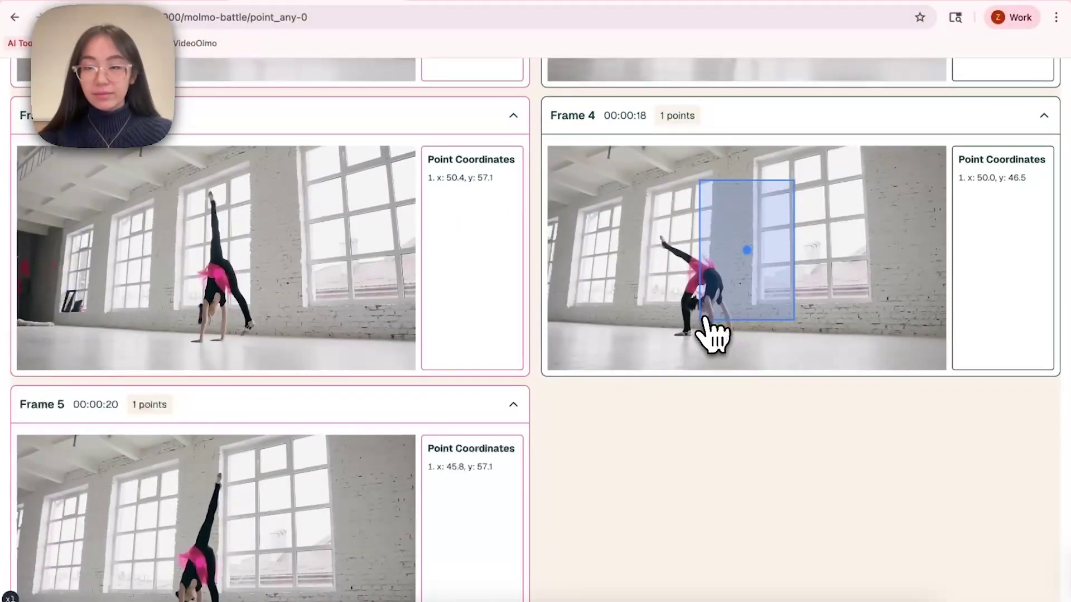
{"action": "scroll", "coordinate": [703, 333], "scroll_direction": "down", "scroll_amount": 1}
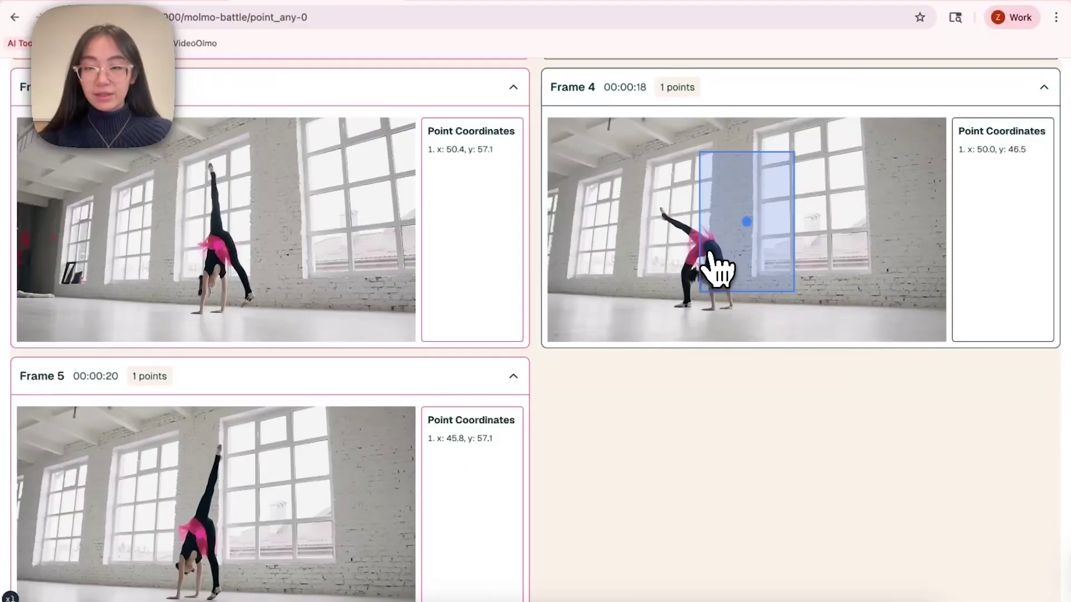
{"action": "scroll", "coordinate": [719, 268], "scroll_direction": "down", "scroll_amount": 1}
{"action": "scroll", "coordinate": [719, 268], "scroll_direction": "up", "scroll_amount": 15}
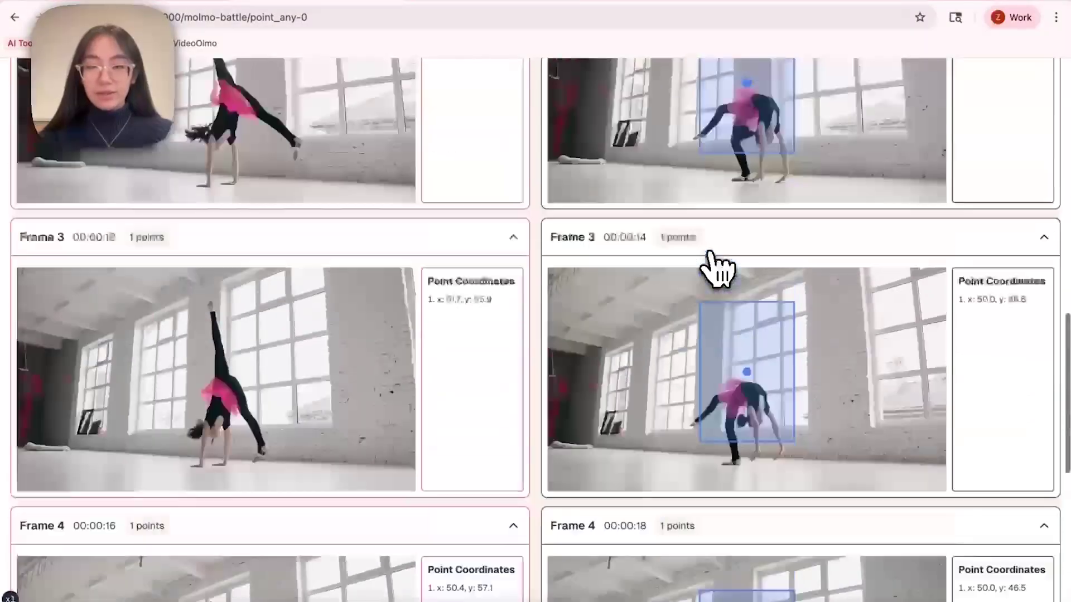
{"action": "scroll", "coordinate": [720, 268], "scroll_direction": "up", "scroll_amount": 12}
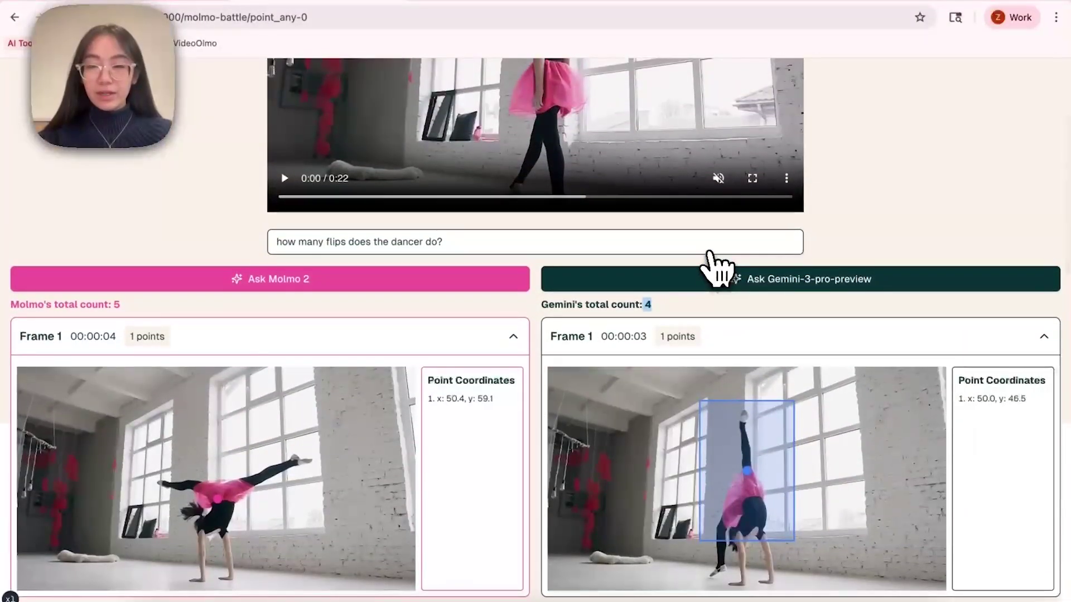
{"action": "scroll", "coordinate": [580, 263], "scroll_direction": "up", "scroll_amount": 4}
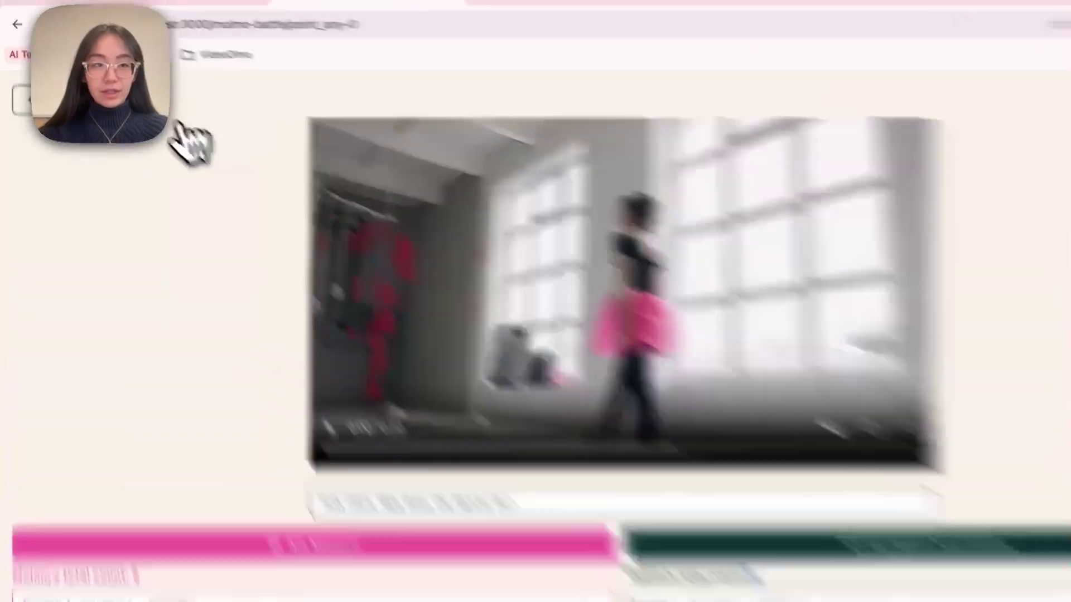
{"action": "left_click", "coordinate": [126, 106]}
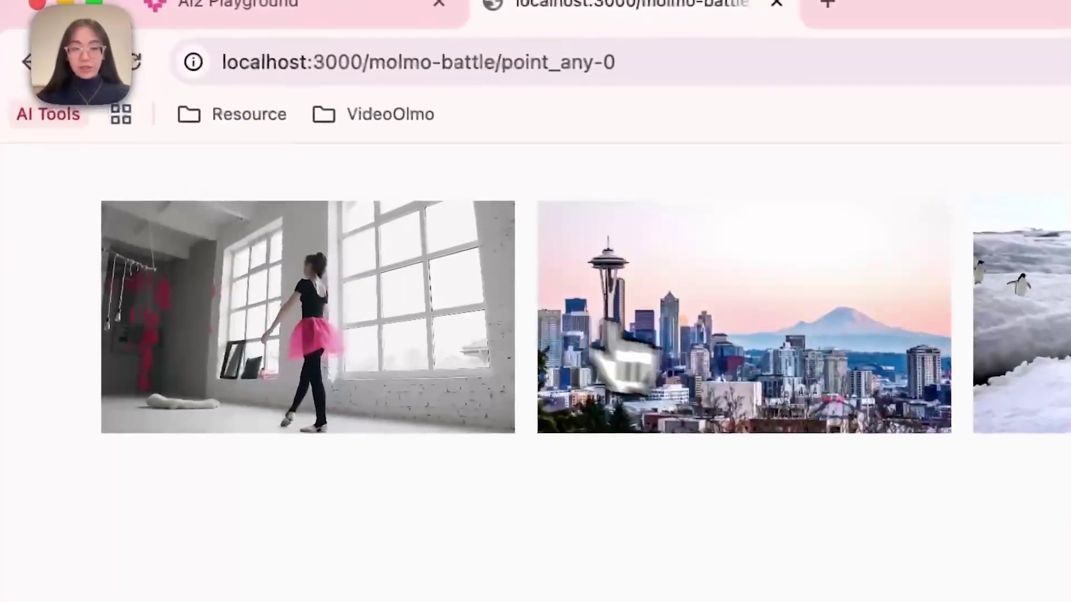
- Open the Seattle skyline video, play it, and pause at 0:06
{"action": "left_click", "coordinate": [622, 360]}
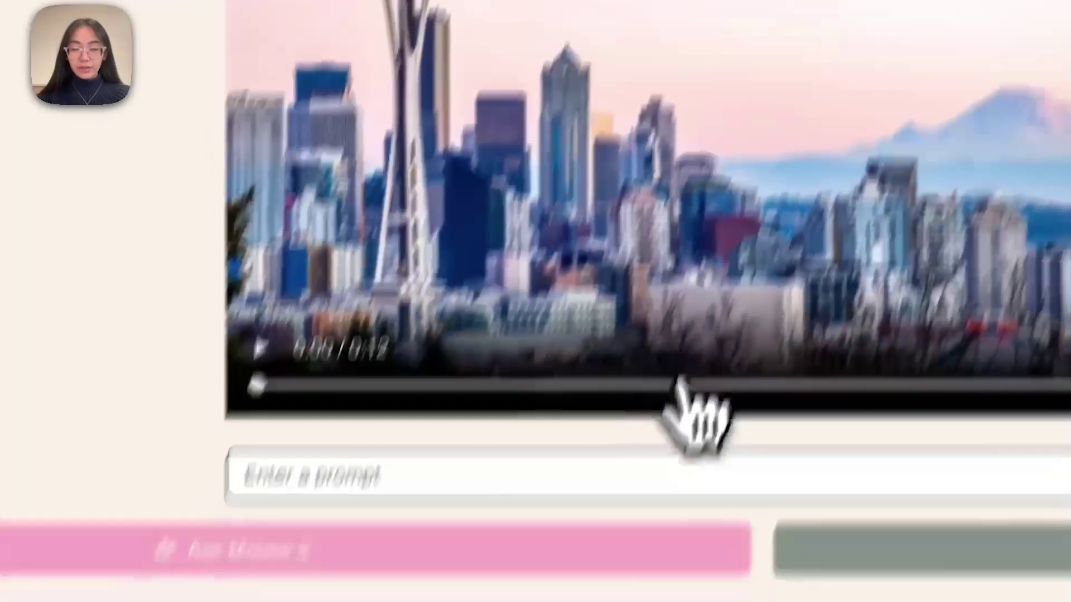
{"action": "left_click", "coordinate": [677, 354]}
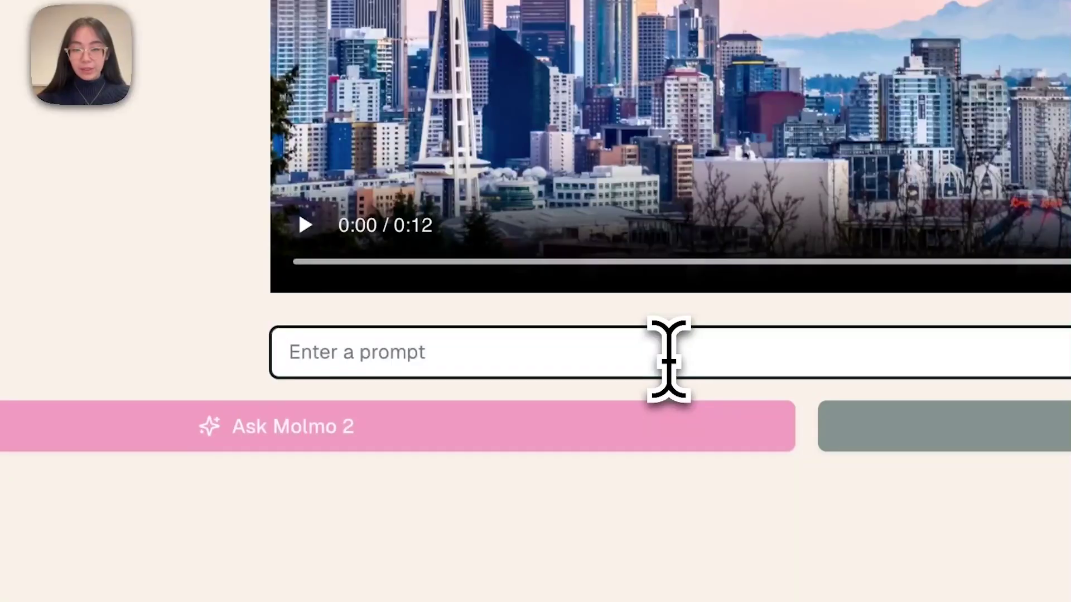
{"action": "left_click", "coordinate": [305, 225]}
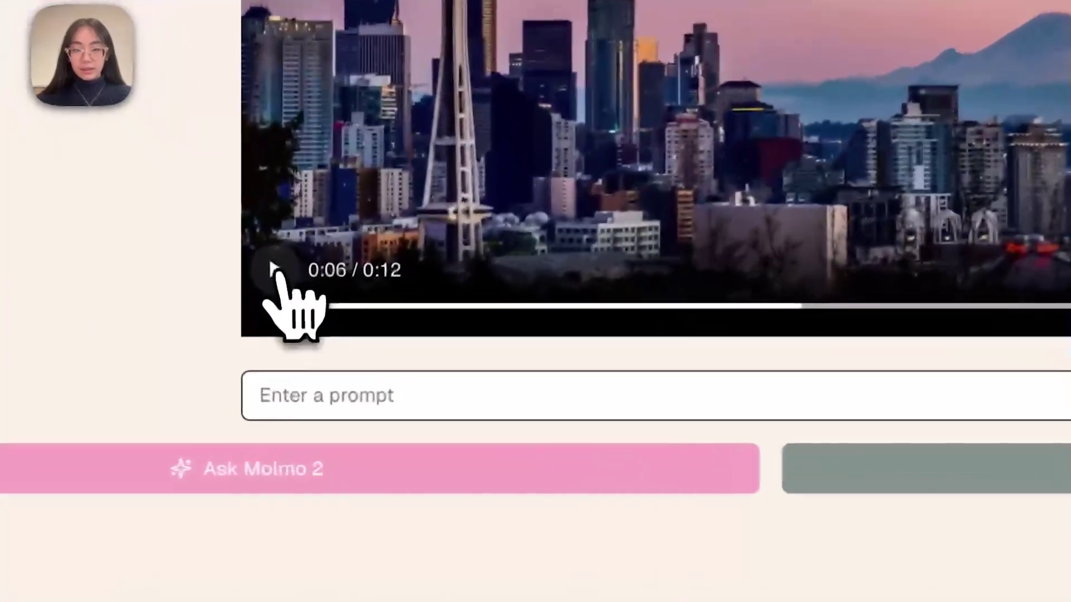
{"action": "left_click", "coordinate": [283, 360]}
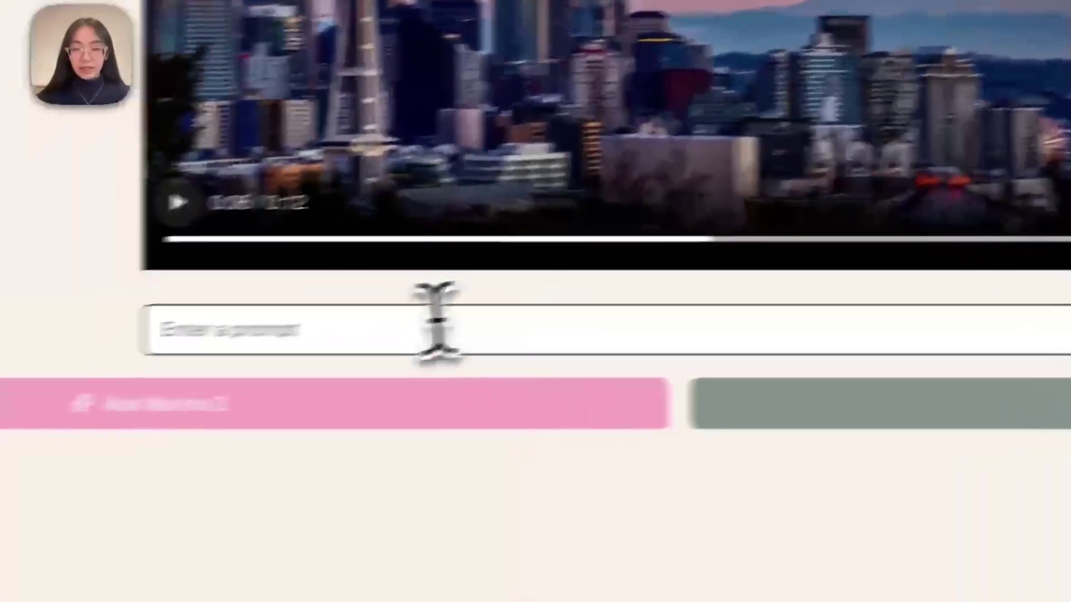
- Ask Gemini and Molmo 2 'point to mount rainier at night'
{"action": "left_click", "coordinate": [299, 338]}
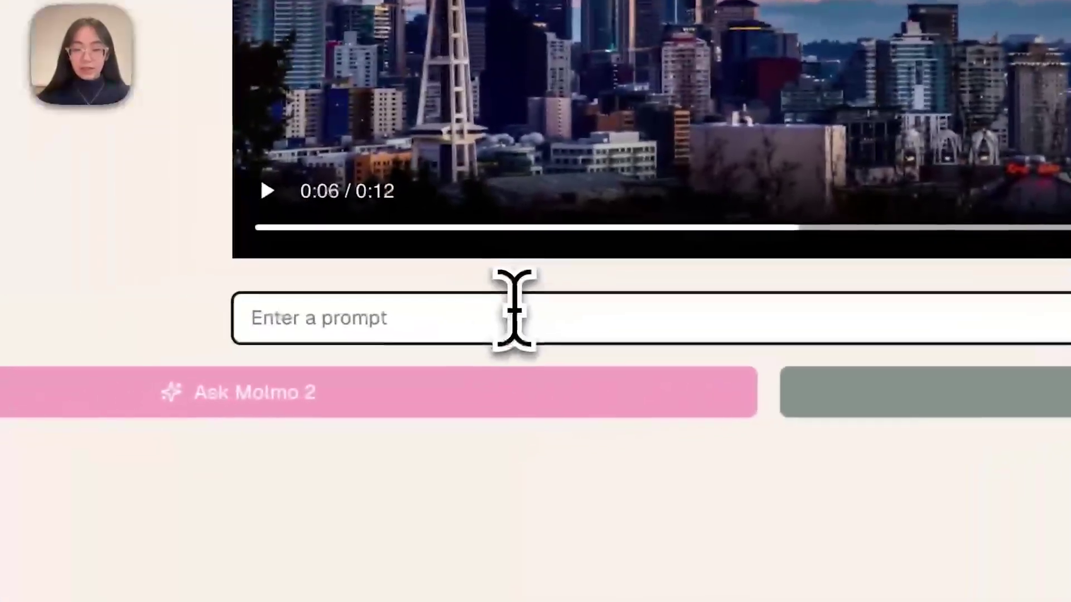
{"action": "type", "text": "point to mount "}
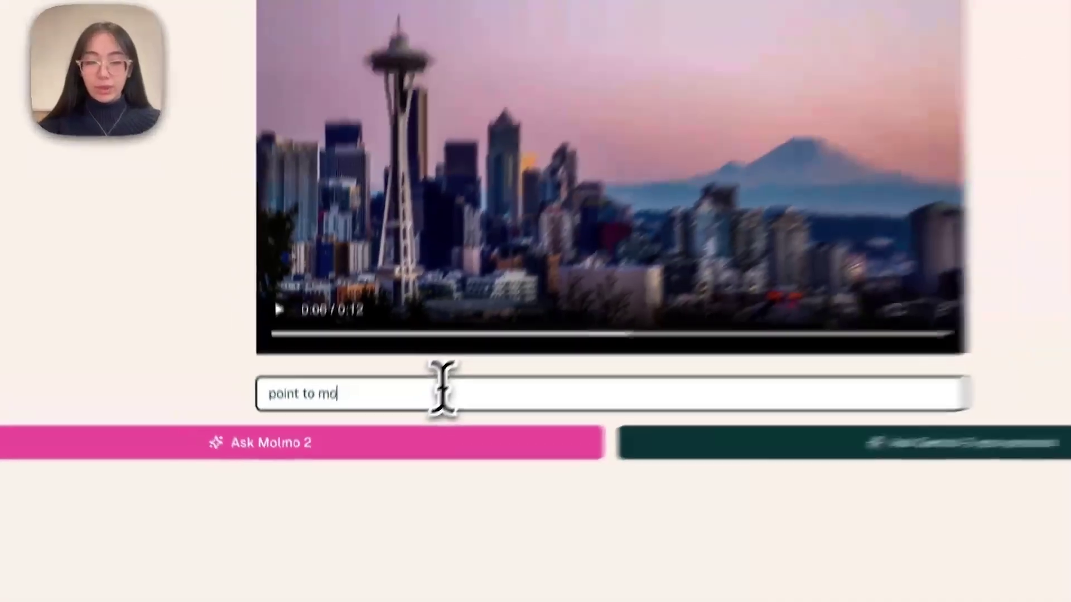
{"action": "type", "text": "rainier at nig"}
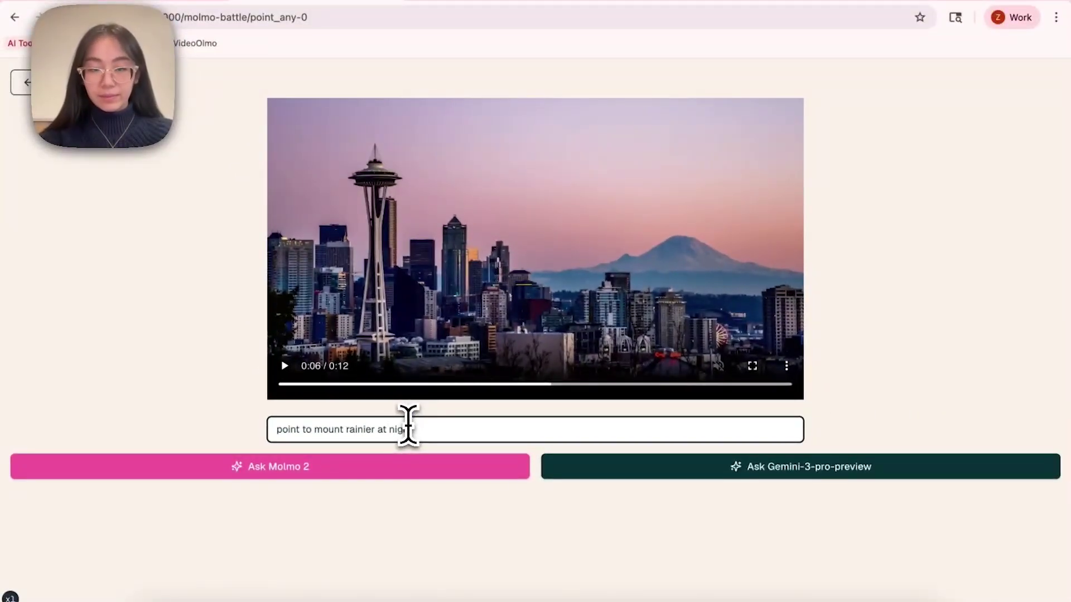
{"action": "type", "text": "ht"}
{"action": "left_click", "coordinate": [549, 469]}
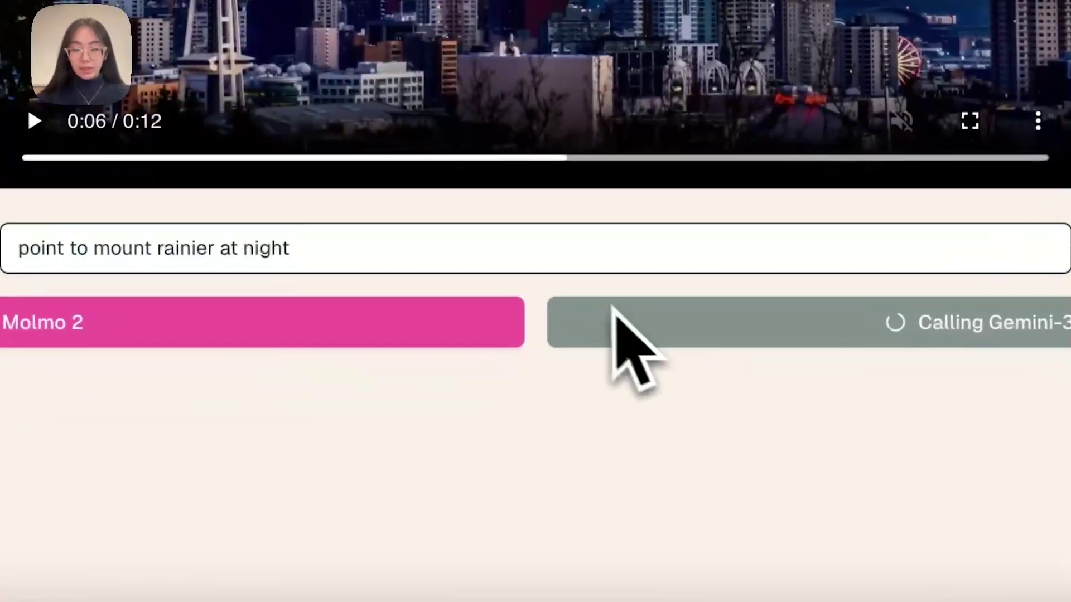
{"action": "left_click", "coordinate": [403, 334]}
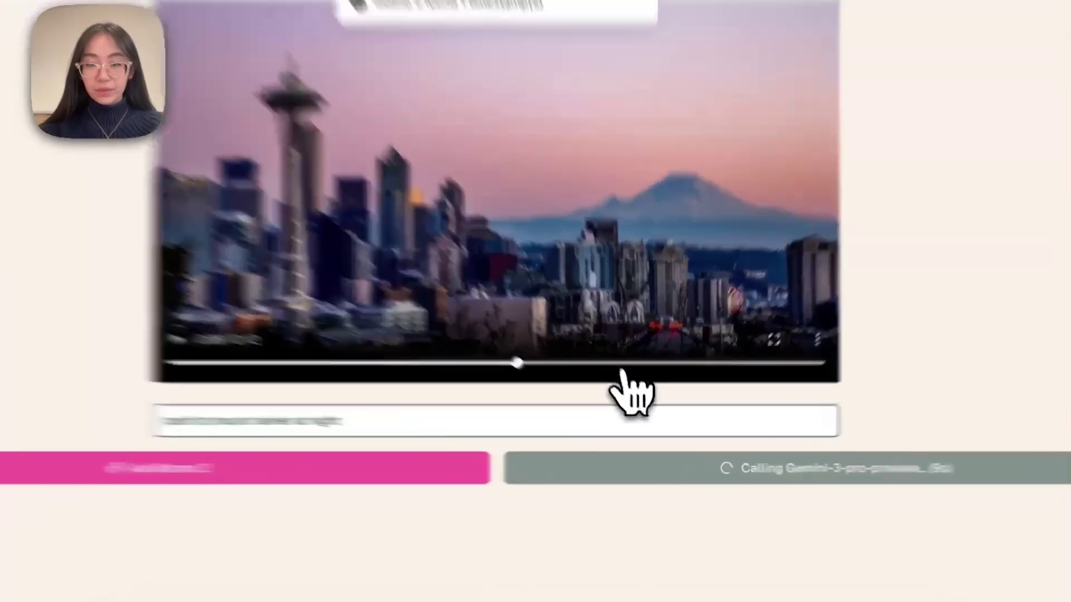
- Scrub the skyline video to the night scene, briefly viewing it full screen
{"action": "left_click_drag", "start_coordinate": [635, 383], "coordinate": [737, 383]}
{"action": "left_click", "coordinate": [0, 306]}
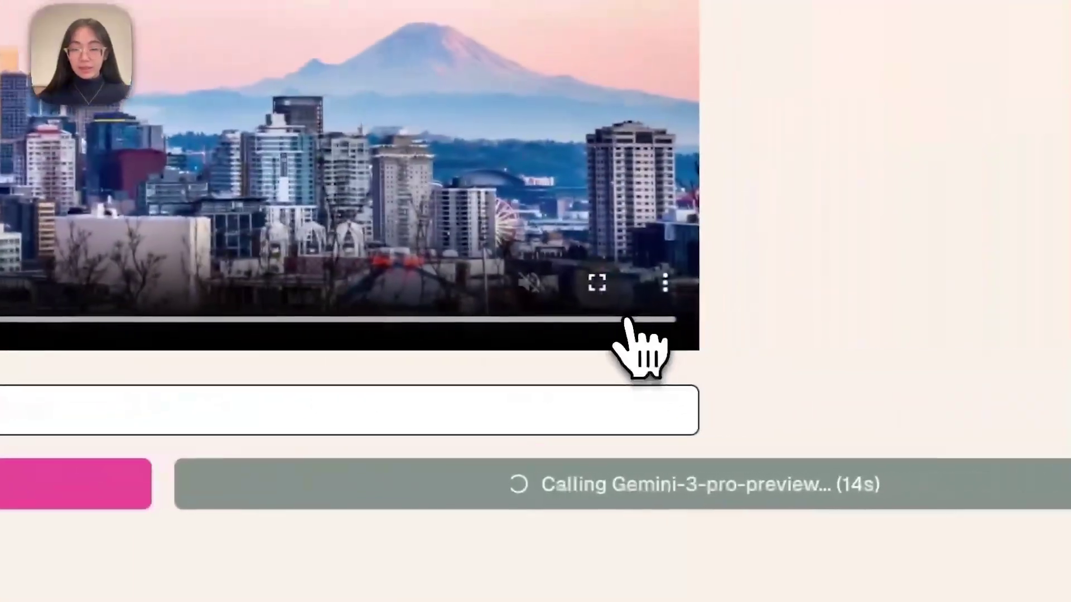
{"action": "left_click", "coordinate": [595, 282]}
{"action": "key", "text": "Escape"}
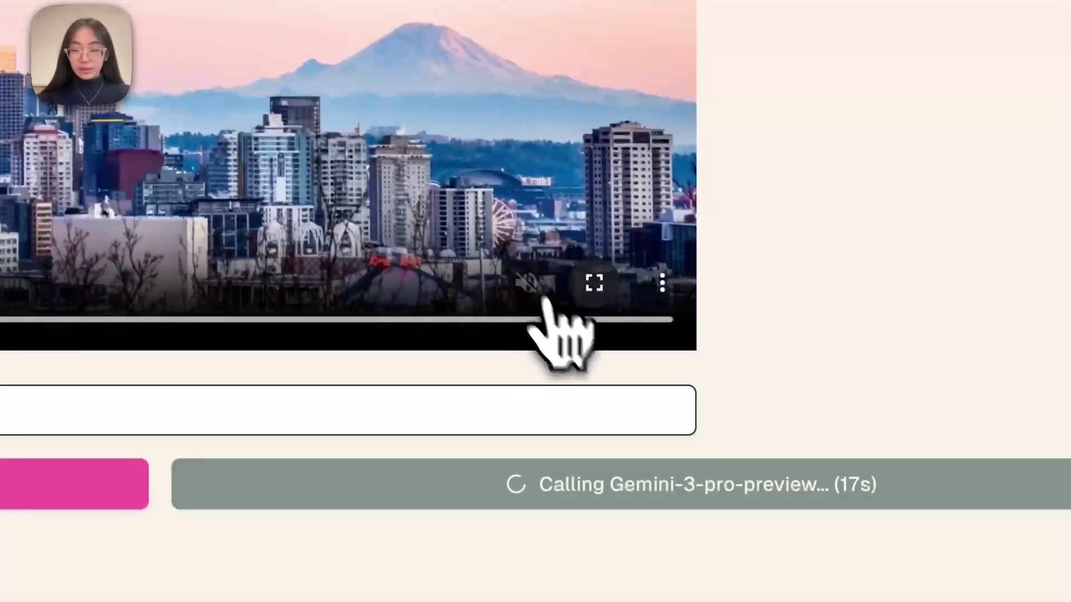
{"action": "left_click", "coordinate": [562, 324]}
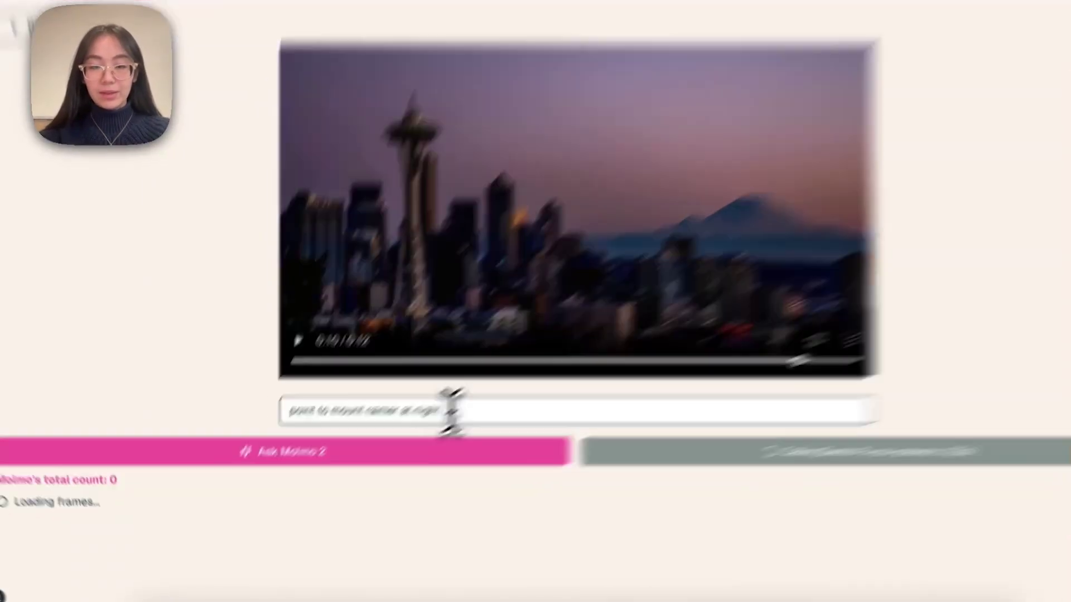
- Show Molmo's Frame 1 point on Mount Rainier at 00:00:06 (x 76.0, y 50.4)
{"action": "left_click_drag", "start_coordinate": [422, 428], "coordinate": [266, 428]}
{"action": "left_click", "coordinate": [609, 450]}
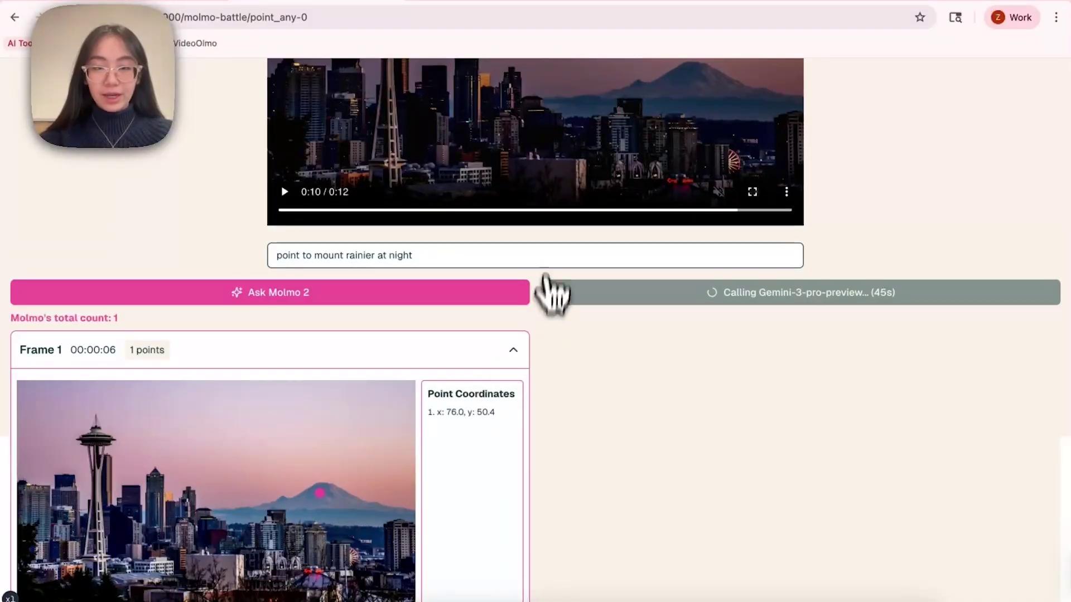
{"action": "scroll", "coordinate": [555, 285], "scroll_direction": "up", "scroll_amount": 3}
- Scrub the skyline video from 0:06 toward the night scene near the end while Gemini finishes
{"action": "left_click", "coordinate": [575, 301]}
{"action": "mouse_move", "coordinate": [777, 213]}
{"action": "left_mouse_down"}
{"action": "mouse_move", "coordinate": [789, 211]}
{"action": "mouse_move", "coordinate": [771, 213]}
{"action": "left_mouse_up"}
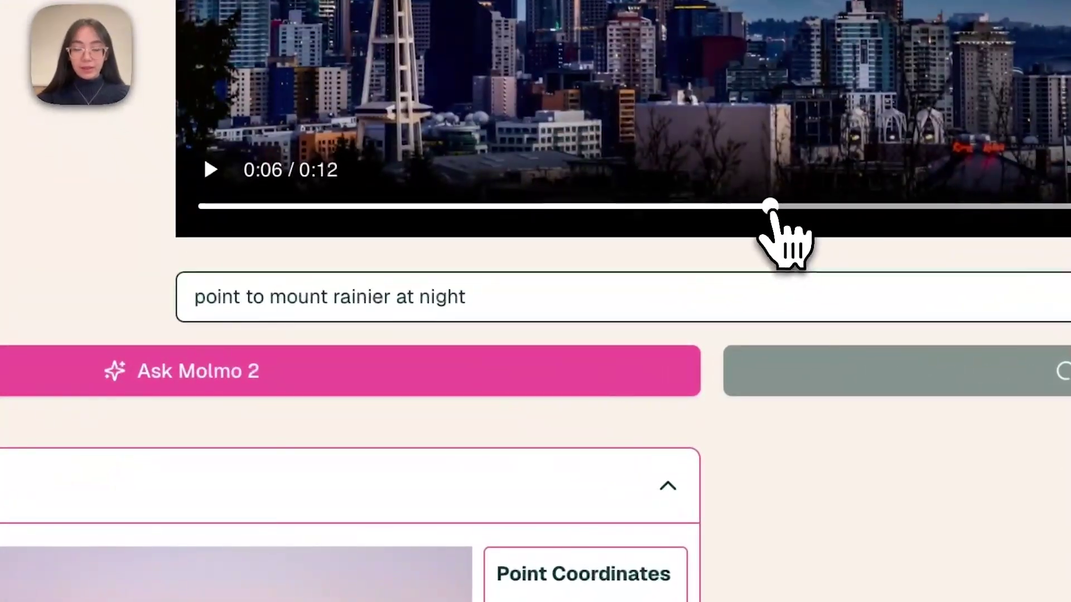
{"action": "scroll", "coordinate": [779, 239], "scroll_direction": "up", "scroll_amount": 2}
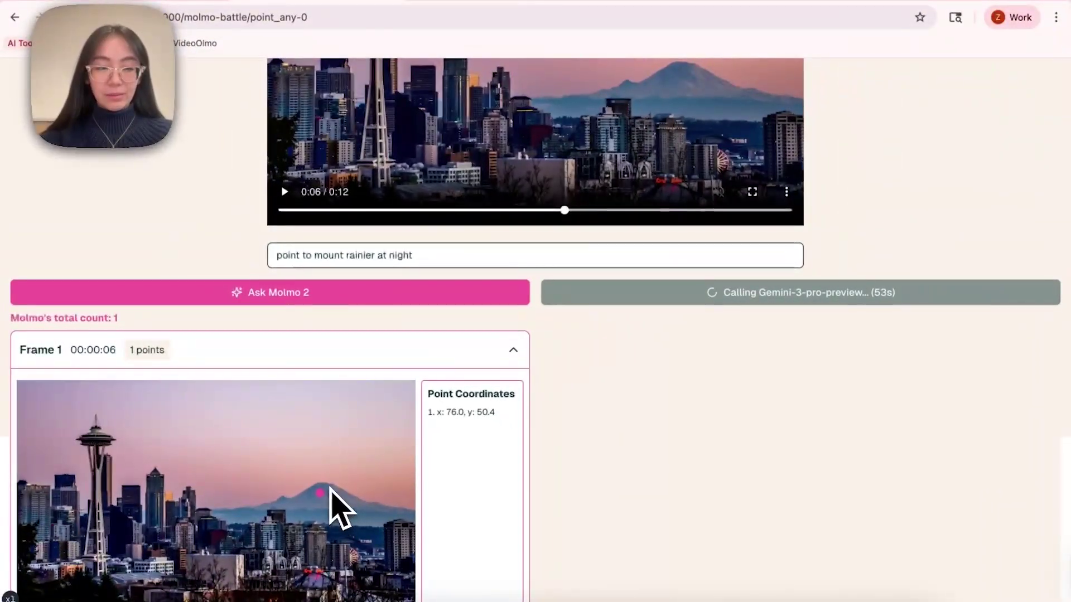
{"action": "scroll", "coordinate": [575, 245], "scroll_direction": "up", "scroll_amount": 2}
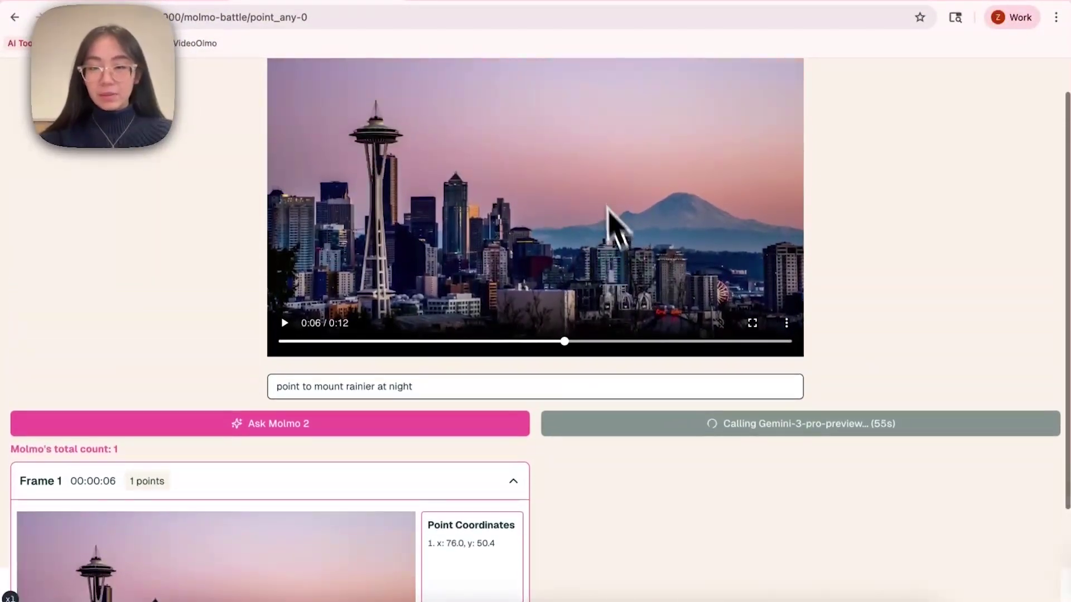
{"action": "left_click", "coordinate": [668, 337]}
{"action": "left_click", "coordinate": [697, 345]}
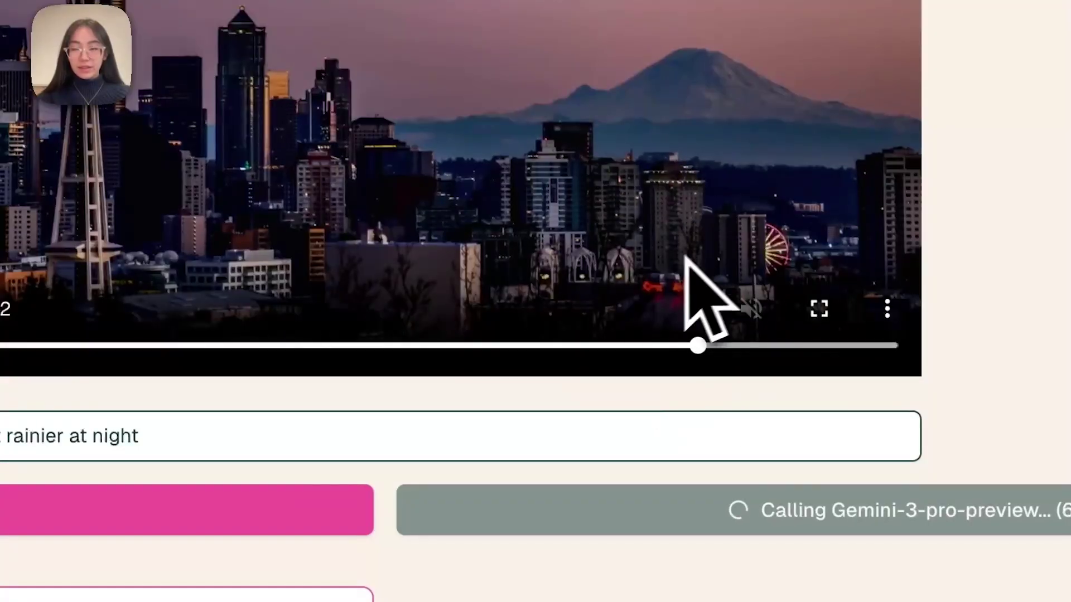
{"action": "left_click", "coordinate": [760, 346]}
{"action": "scroll", "coordinate": [574, 379], "scroll_direction": "down", "scroll_amount": 4}
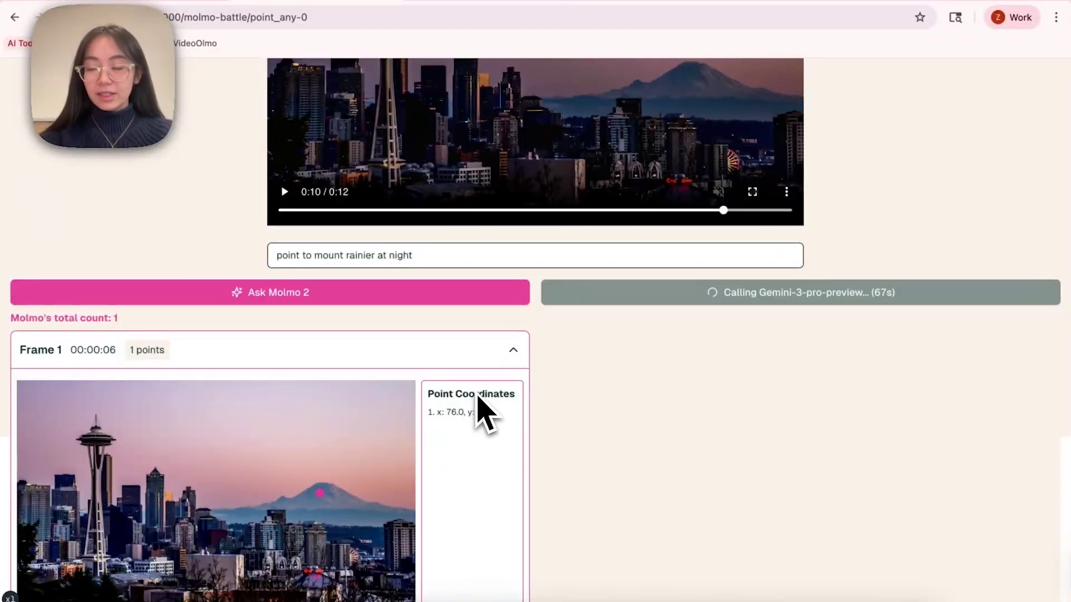
{"action": "scroll", "coordinate": [478, 402], "scroll_direction": "up", "scroll_amount": 2}
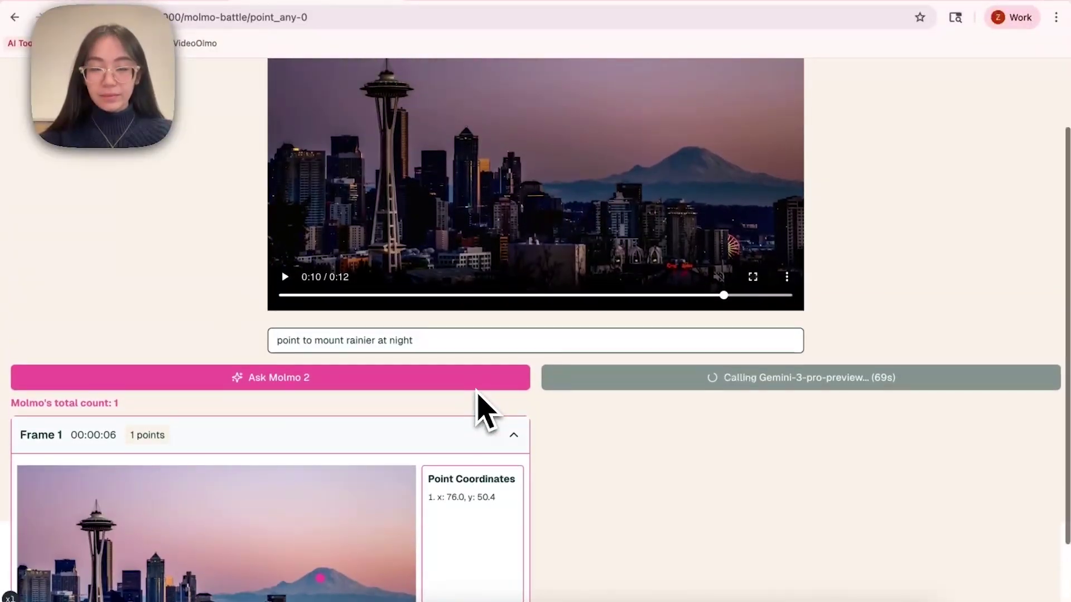
{"action": "scroll", "coordinate": [492, 374], "scroll_direction": "down", "scroll_amount": 2}
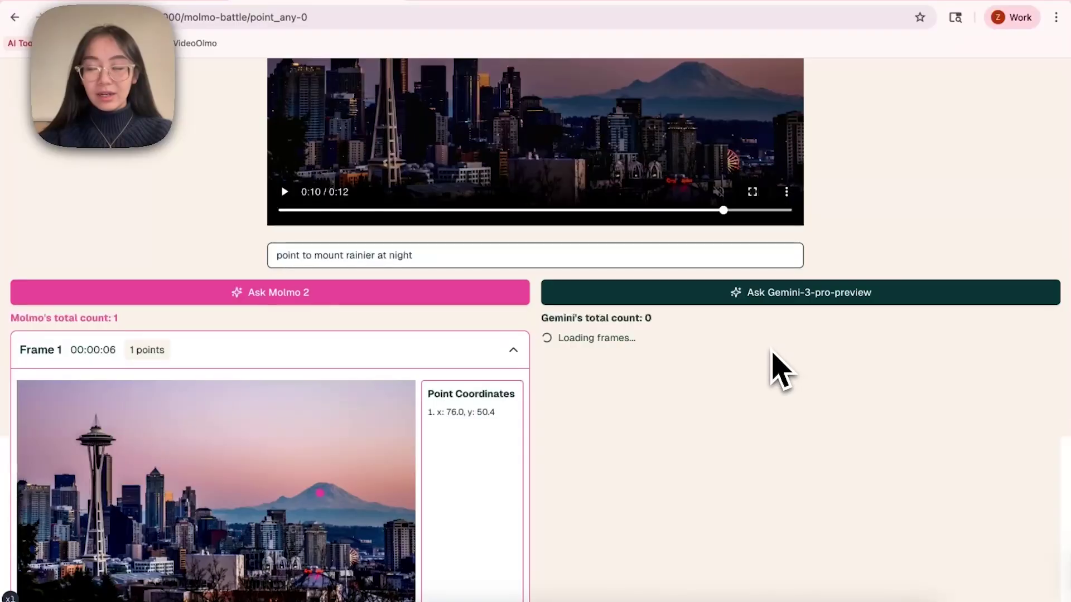
{"action": "scroll", "coordinate": [779, 371], "scroll_direction": "down", "scroll_amount": 1}
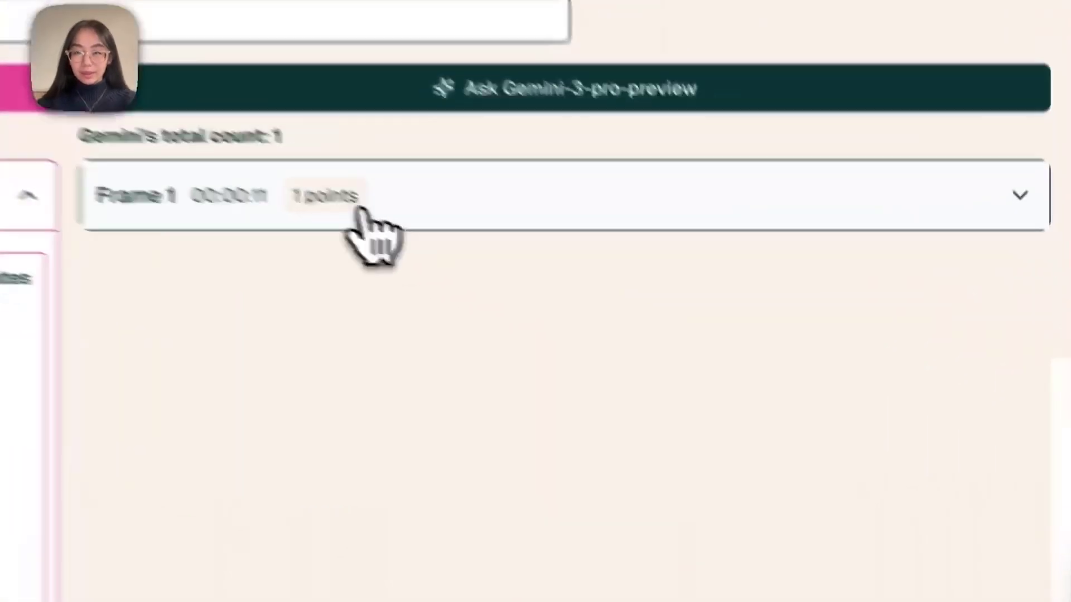
- Expand Gemini's Frame 1 box on Mount Rainier (x 76.4, y 56.4) and seek the video to 0:11
{"action": "left_click", "coordinate": [685, 365]}
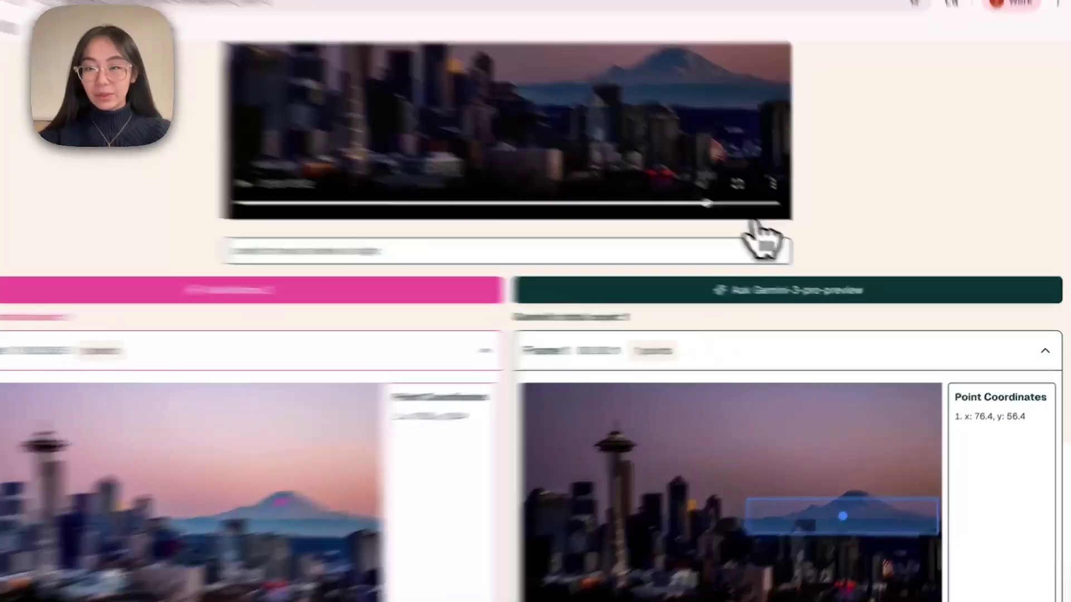
{"action": "left_click", "coordinate": [772, 209]}
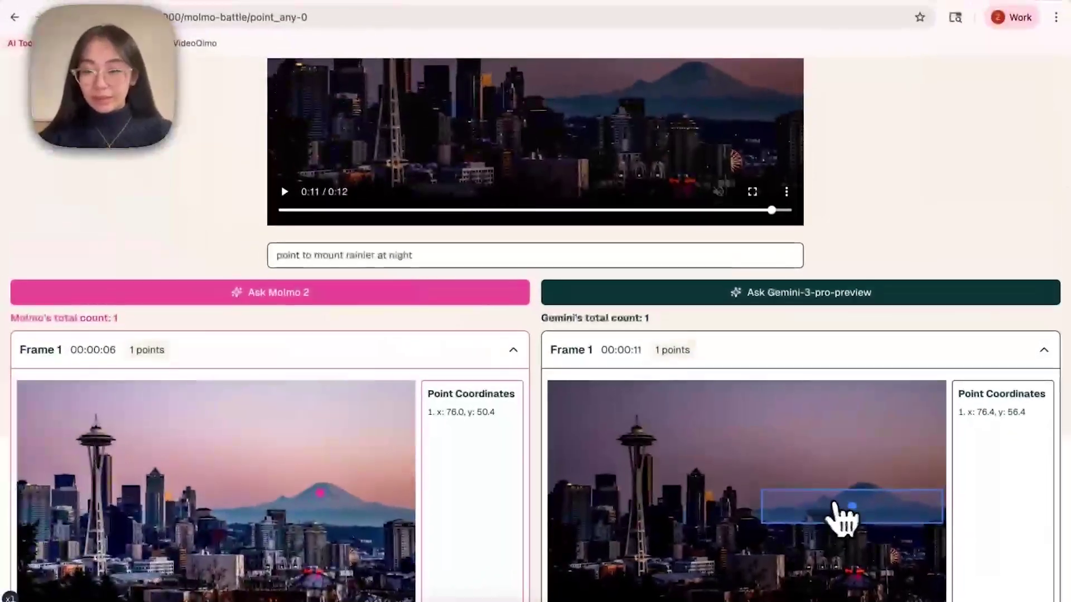
{"action": "scroll", "coordinate": [856, 511], "scroll_direction": "up", "scroll_amount": 2}
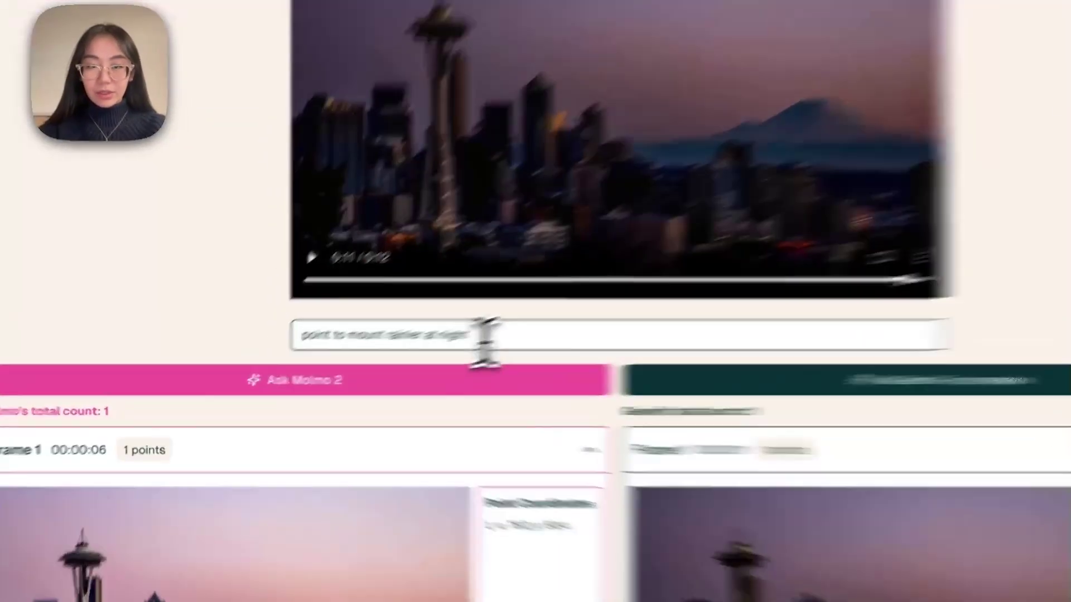
- Replace the prompt with 'how many builds are there' and rerun it for both models
{"action": "left_click_drag", "start_coordinate": [429, 368], "coordinate": [266, 367]}
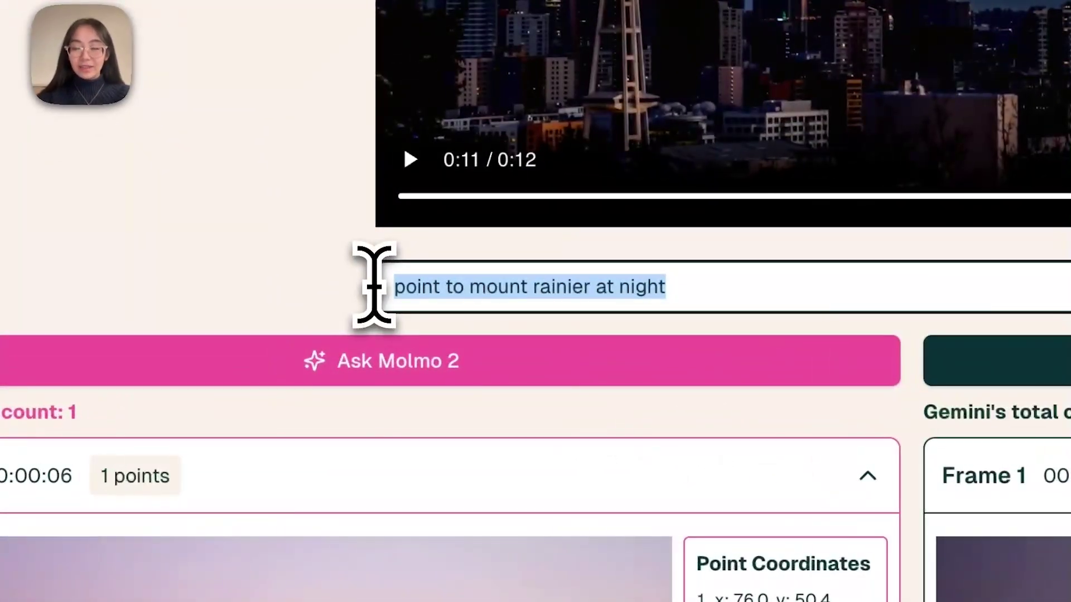
{"action": "type", "text": "how"}
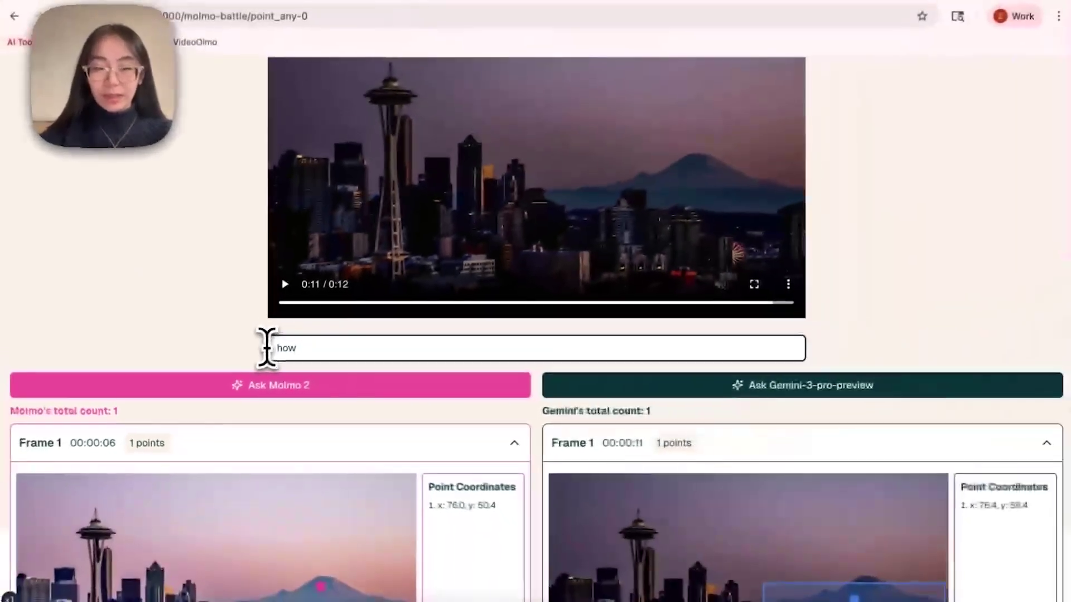
{"action": "type", "text": " many buil"}
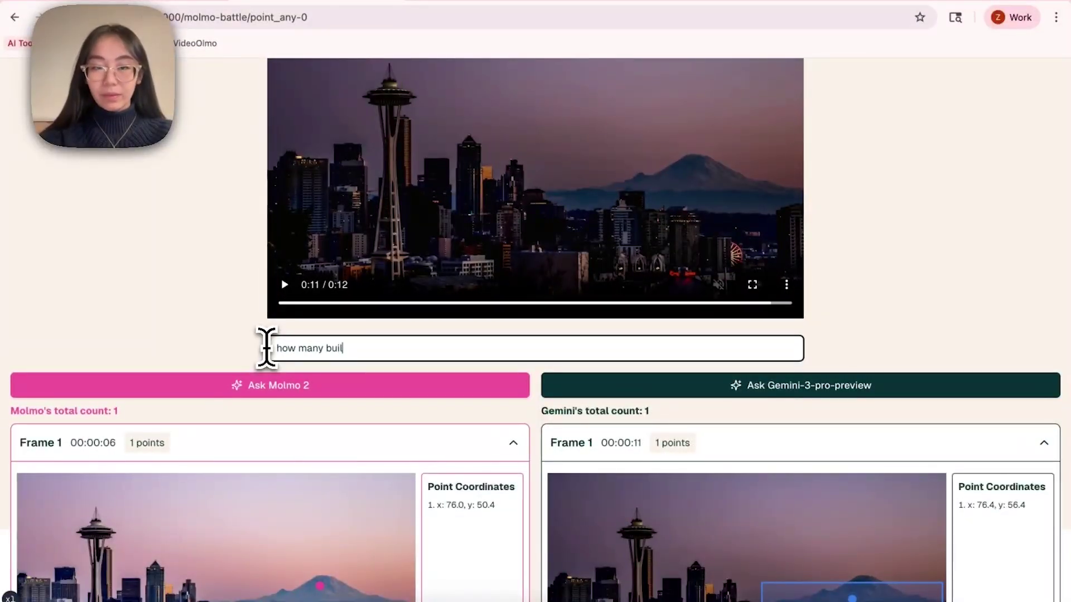
{"action": "type", "text": "ds are there"}
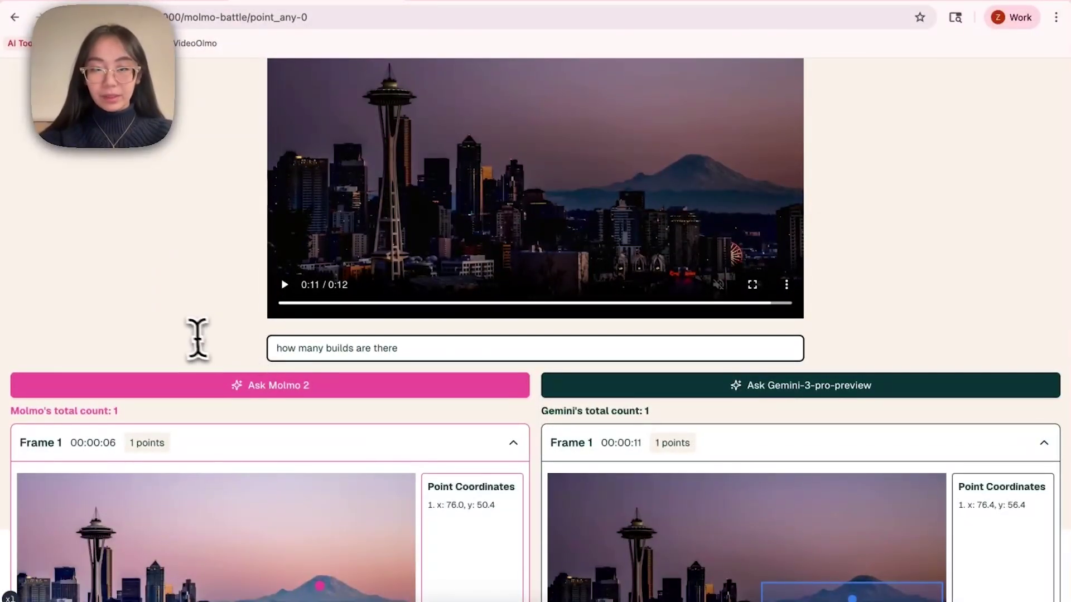
{"action": "scroll", "coordinate": [279, 329], "scroll_direction": "up", "scroll_amount": 1}
{"action": "scroll", "coordinate": [335, 335], "scroll_direction": "down", "scroll_amount": 3}
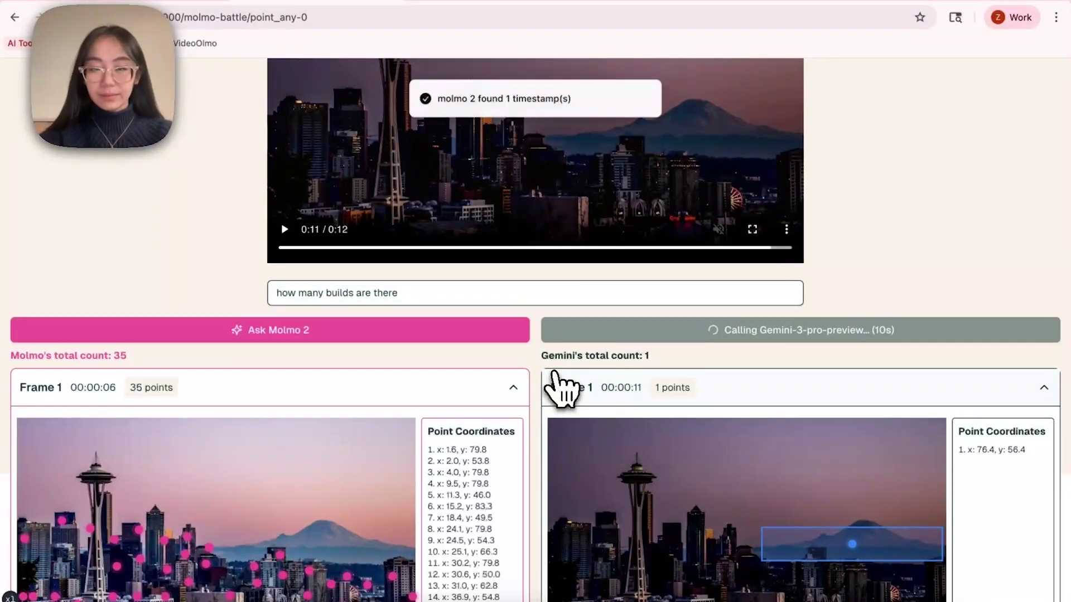
- Scroll through Molmo's 35 building points in Frame 1 while Gemini's answer comes back
{"action": "scroll", "coordinate": [546, 388], "scroll_direction": "down", "scroll_amount": 3}
{"action": "scroll", "coordinate": [363, 402], "scroll_direction": "down", "scroll_amount": 2}
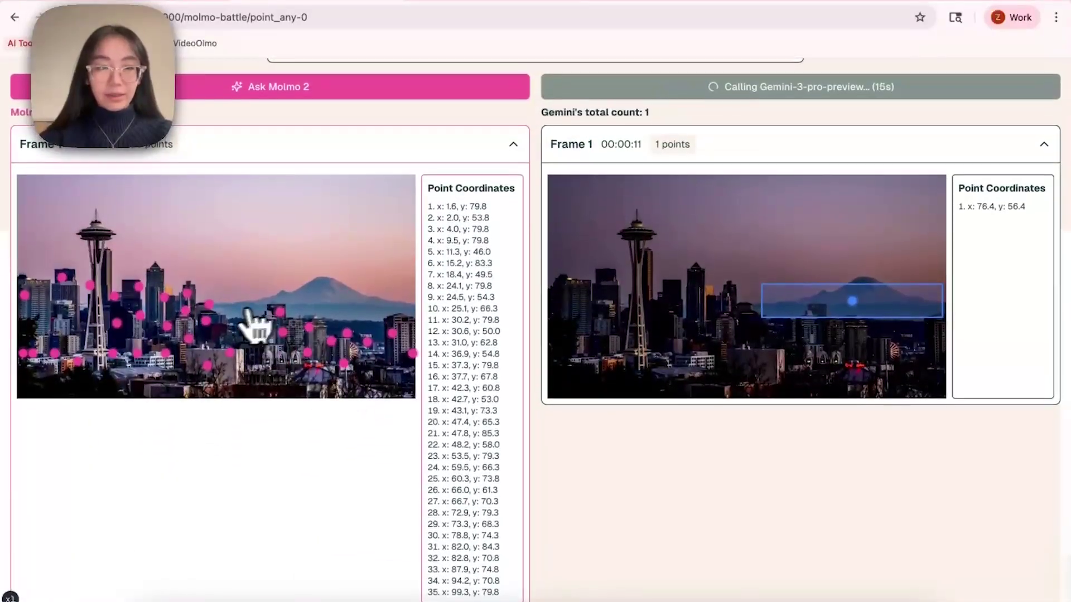
{"action": "scroll", "coordinate": [239, 326], "scroll_direction": "up", "scroll_amount": 1}
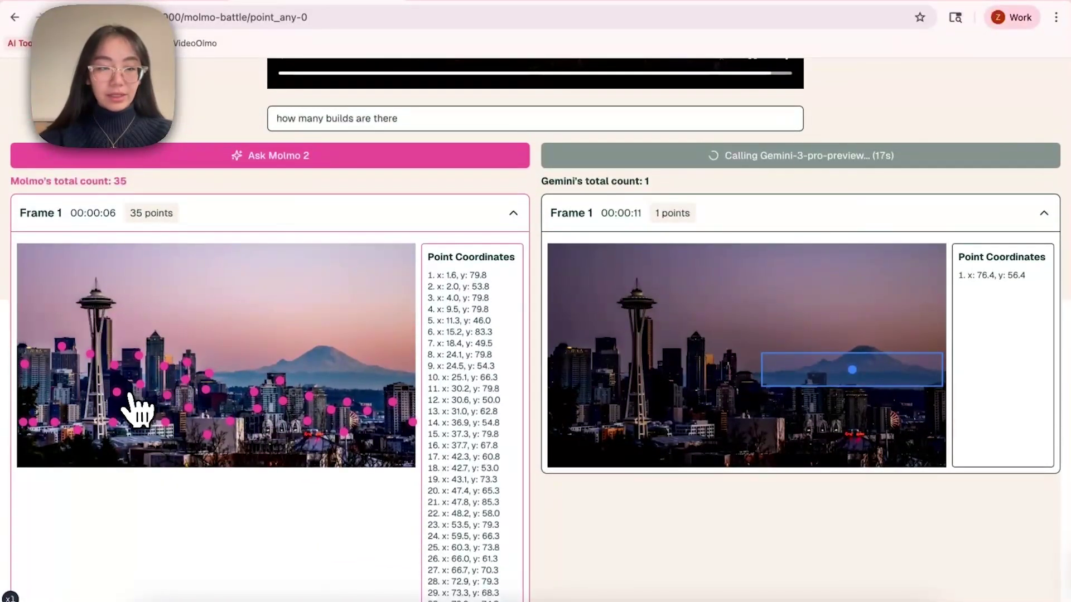
{"action": "scroll", "coordinate": [137, 404], "scroll_direction": "down", "scroll_amount": 1}
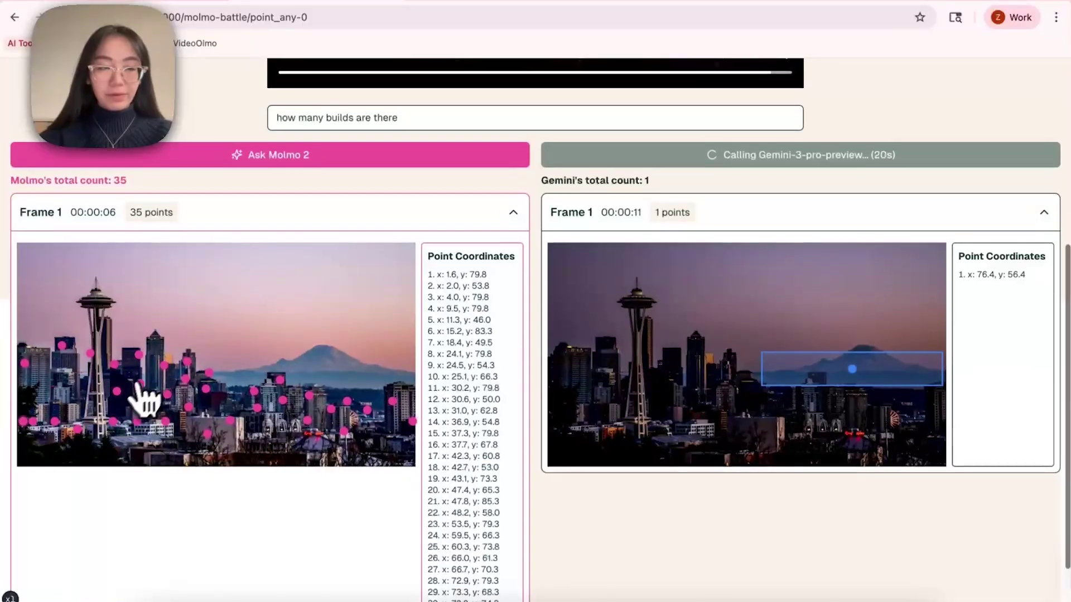
{"action": "scroll", "coordinate": [72, 408], "scroll_direction": "down", "scroll_amount": 1}
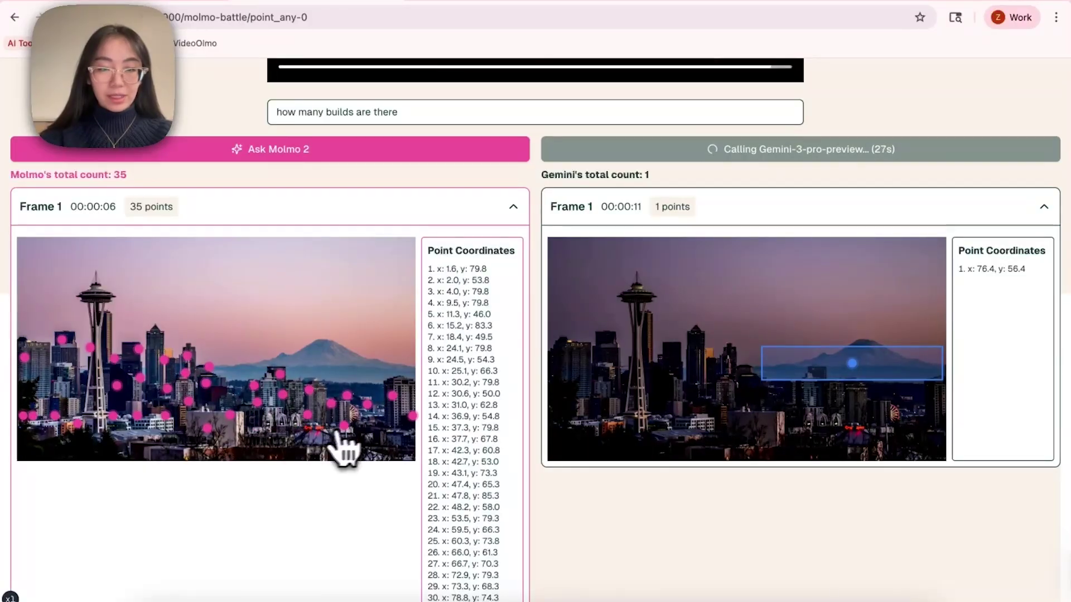
{"action": "scroll", "coordinate": [343, 446], "scroll_direction": "up", "scroll_amount": 10}
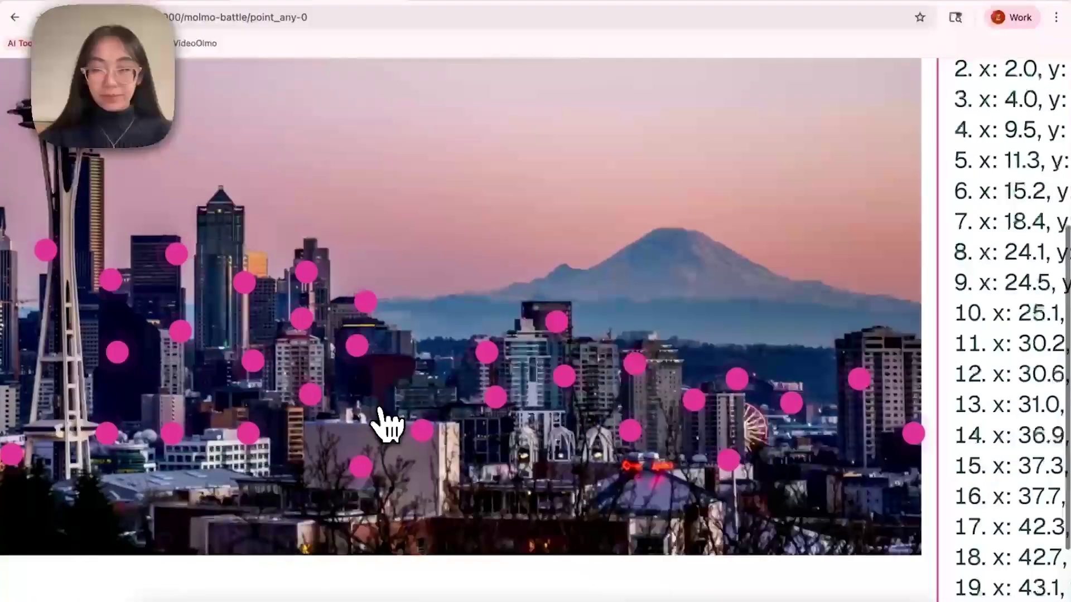
{"action": "scroll", "coordinate": [385, 426], "scroll_direction": "left", "scroll_amount": 5}
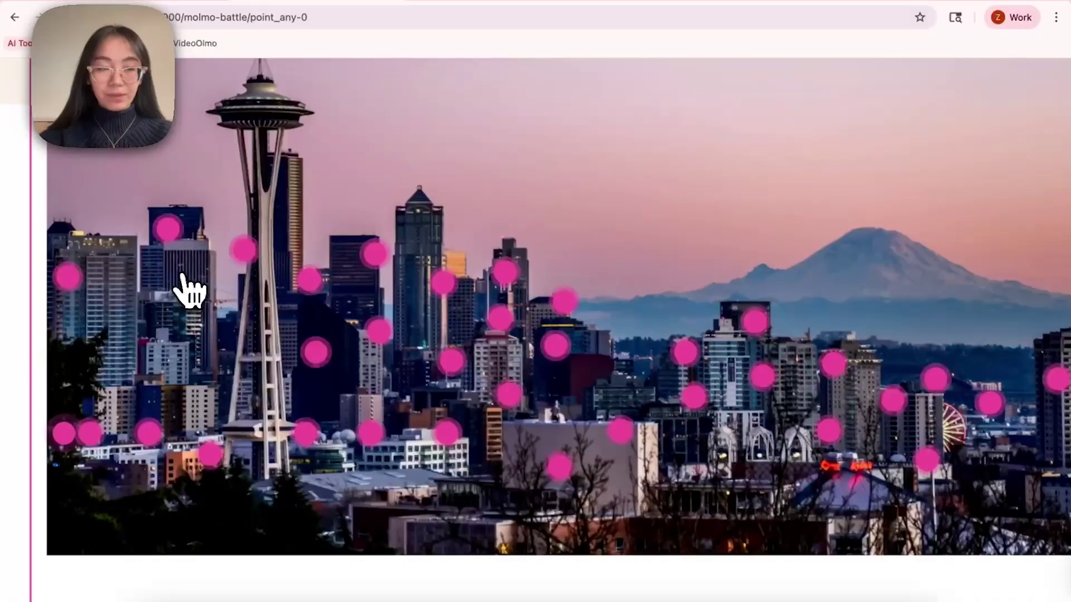
{"action": "left_click", "coordinate": [187, 351]}
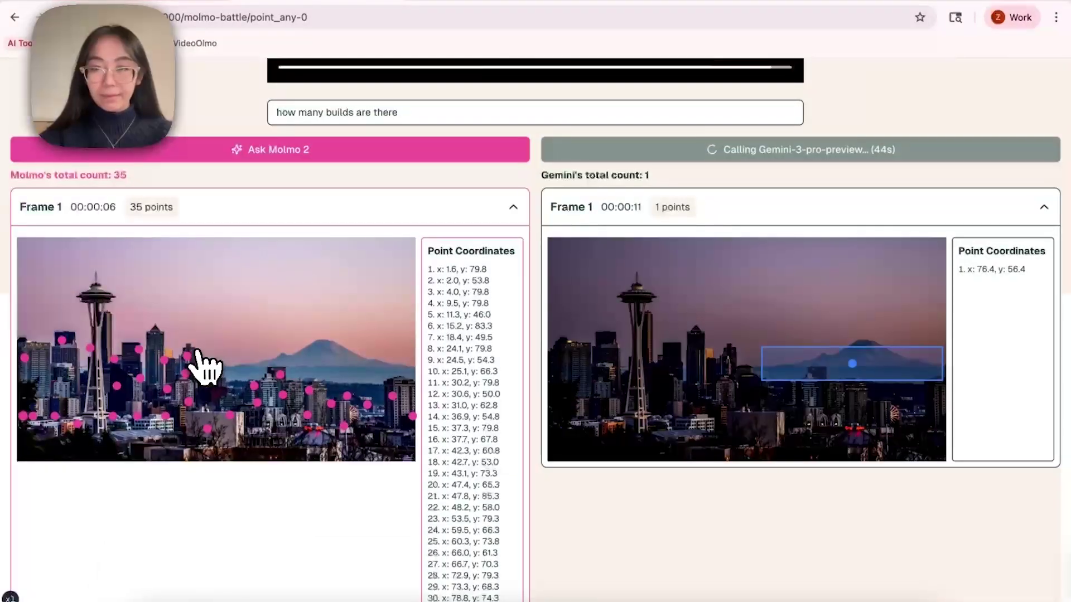
{"action": "scroll", "coordinate": [468, 304], "scroll_direction": "up", "scroll_amount": 1}
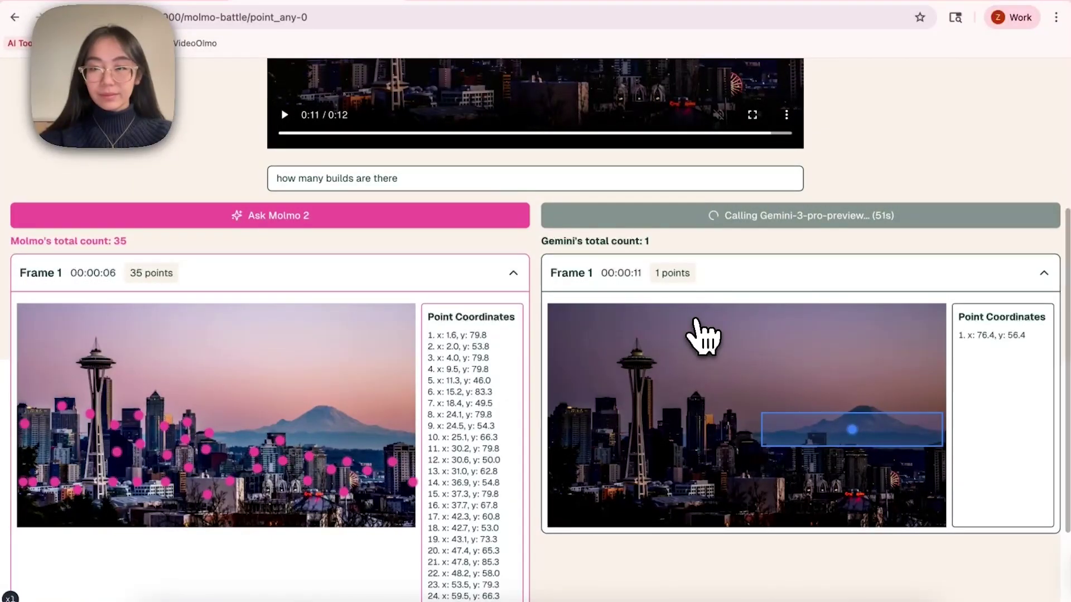
{"action": "scroll", "coordinate": [702, 337], "scroll_direction": "up", "scroll_amount": 1}
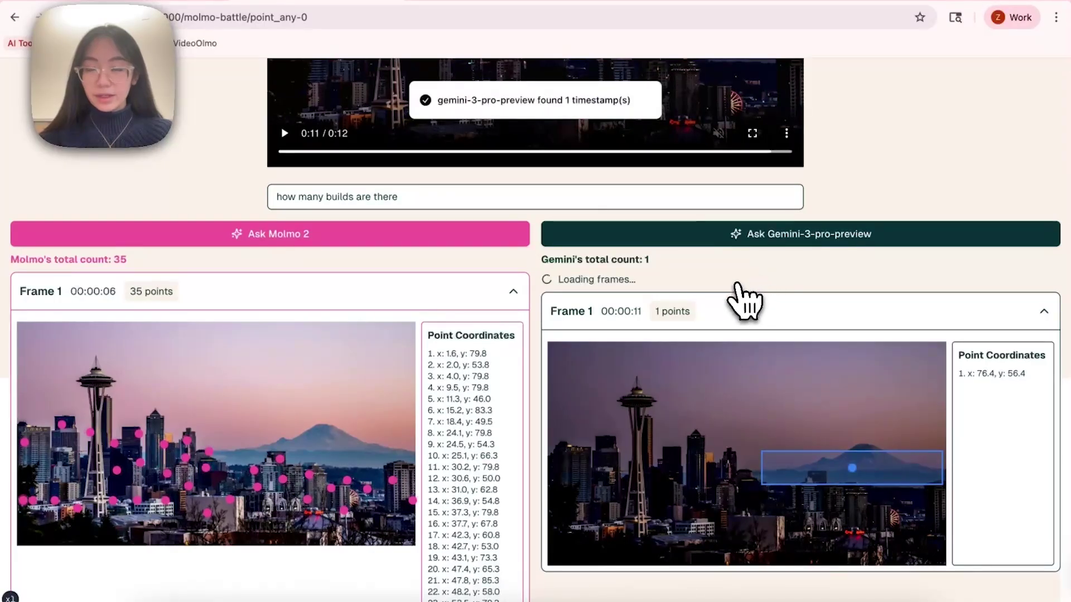
- Review Gemini's 11 boxed buildings on Frame 1, restore normal page zoom, and return to the top
{"action": "scroll", "coordinate": [748, 365], "scroll_direction": "down", "scroll_amount": 3}
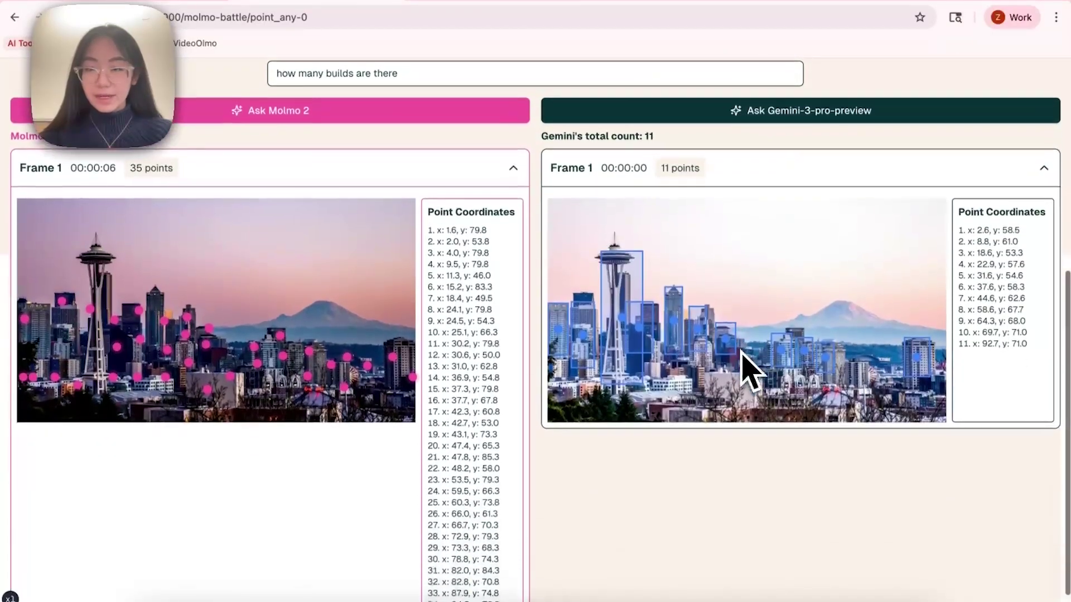
{"action": "scroll", "coordinate": [748, 368], "scroll_direction": "down", "scroll_amount": 1}
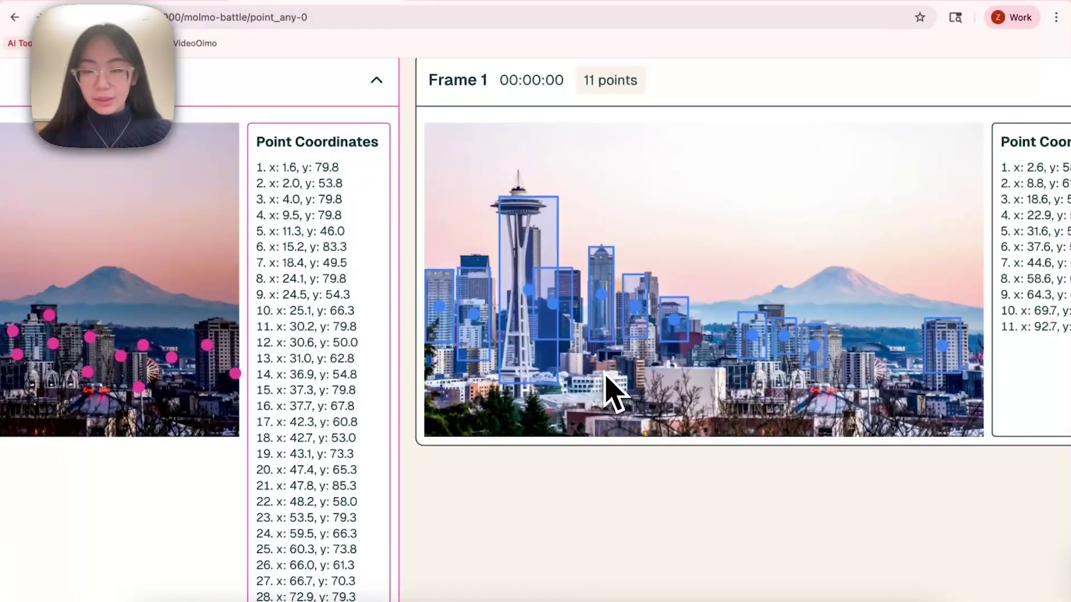
{"action": "scroll", "coordinate": [607, 370], "scroll_direction": "right", "scroll_amount": 3}
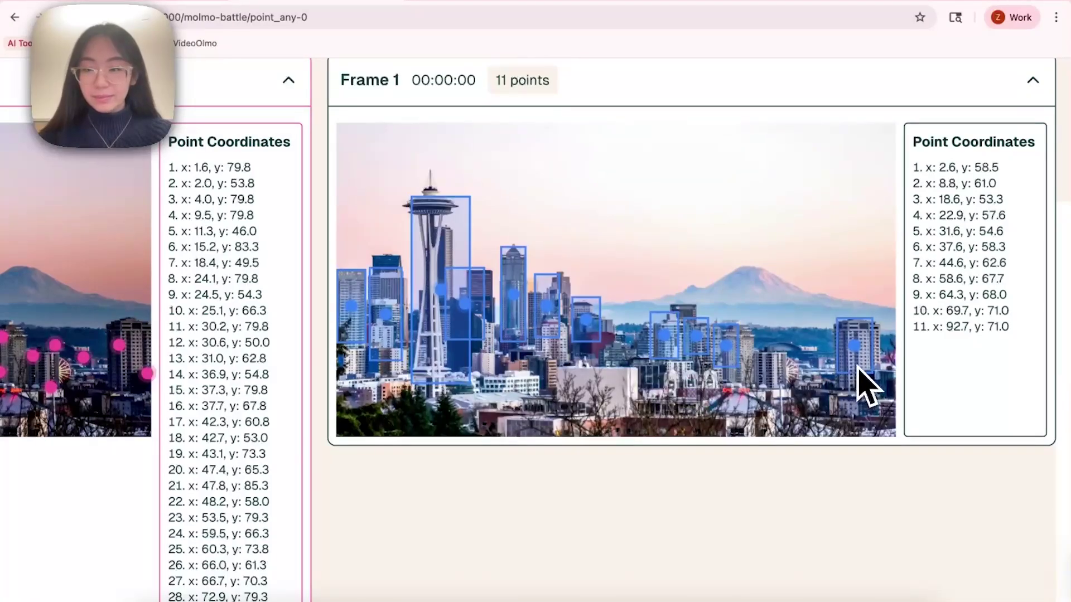
{"action": "key", "text": "ctrl+minus"}
{"action": "key", "text": "ctrl+minus"}
{"action": "key", "text": "ctrl+minus"}
{"action": "scroll", "coordinate": [574, 251], "scroll_direction": "up", "scroll_amount": 2}
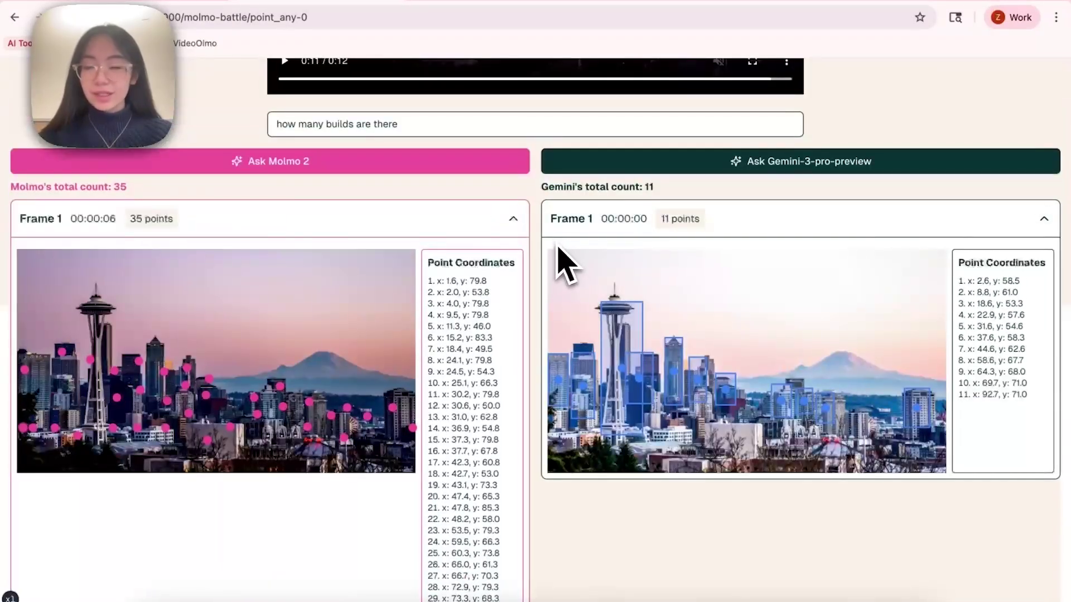
{"action": "scroll", "coordinate": [558, 249], "scroll_direction": "up", "scroll_amount": 4}
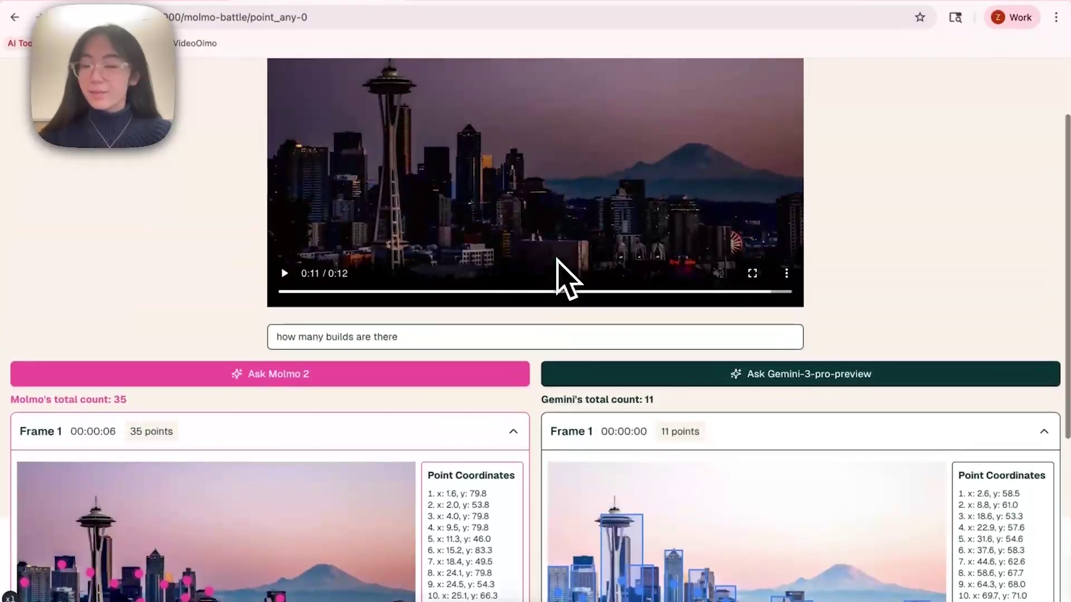